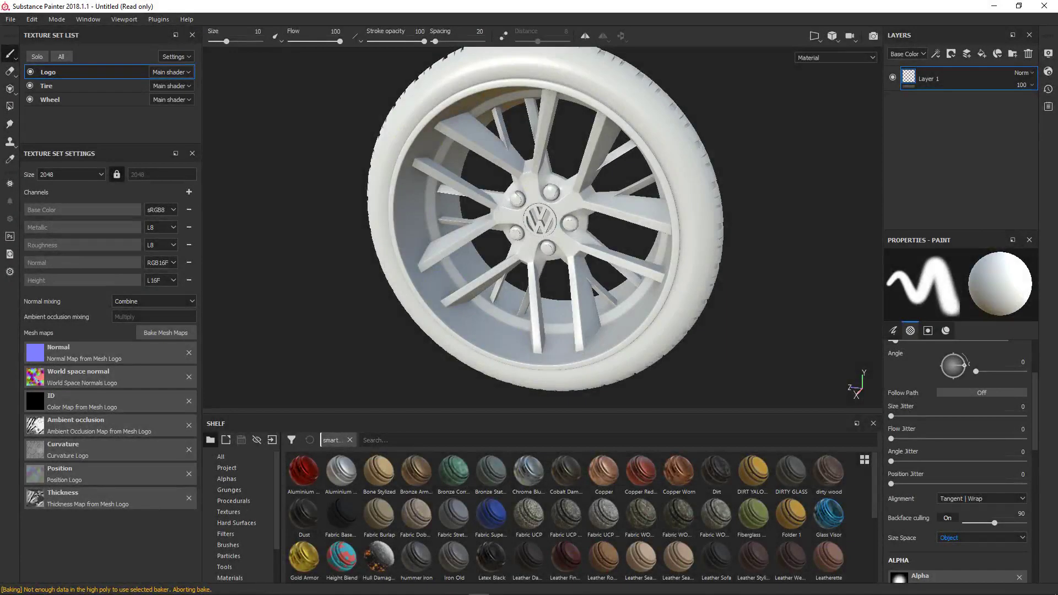
# Switch to the Wheel texture set and zoom out to frame the tire's side
pyautogui.keyDown('alt'); pyautogui.moveTo(539, 212); pyautogui.dragTo(520, 186); pyautogui.keyUp('alt')
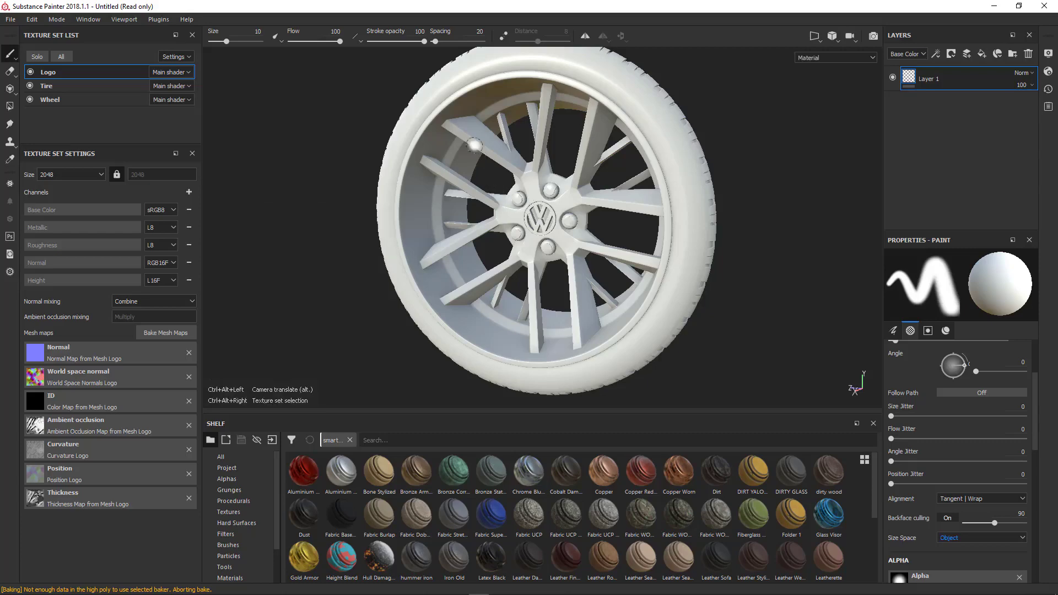
pyautogui.keyDown('ctrl'); pyautogui.keyDown('alt'); pyautogui.rightClick(467, 133); pyautogui.keyUp('alt'); pyautogui.keyUp('ctrl')
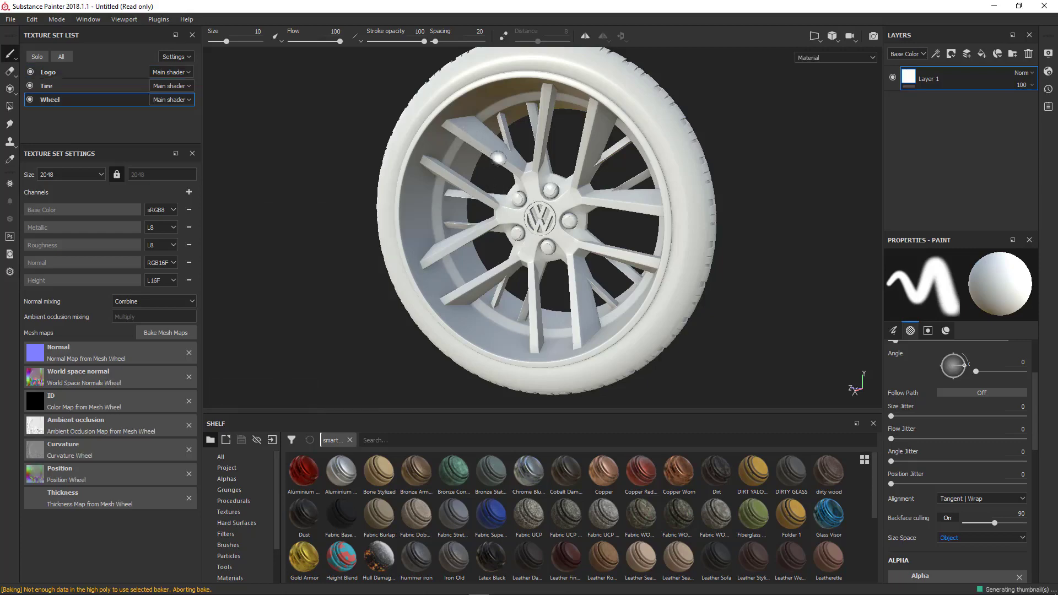
pyautogui.scroll(3, 551, 259)
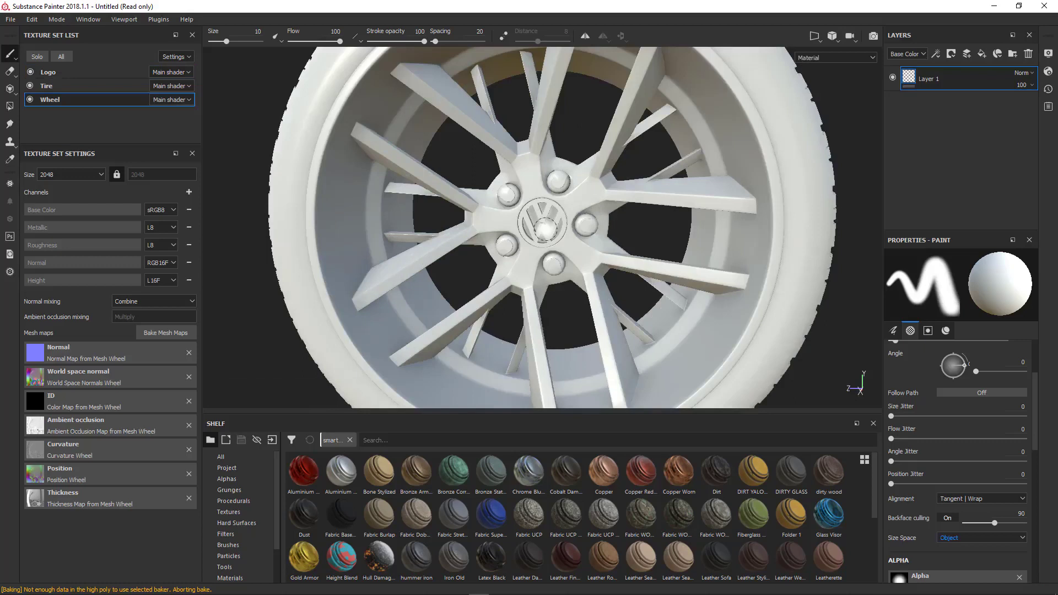
pyautogui.press('alt')
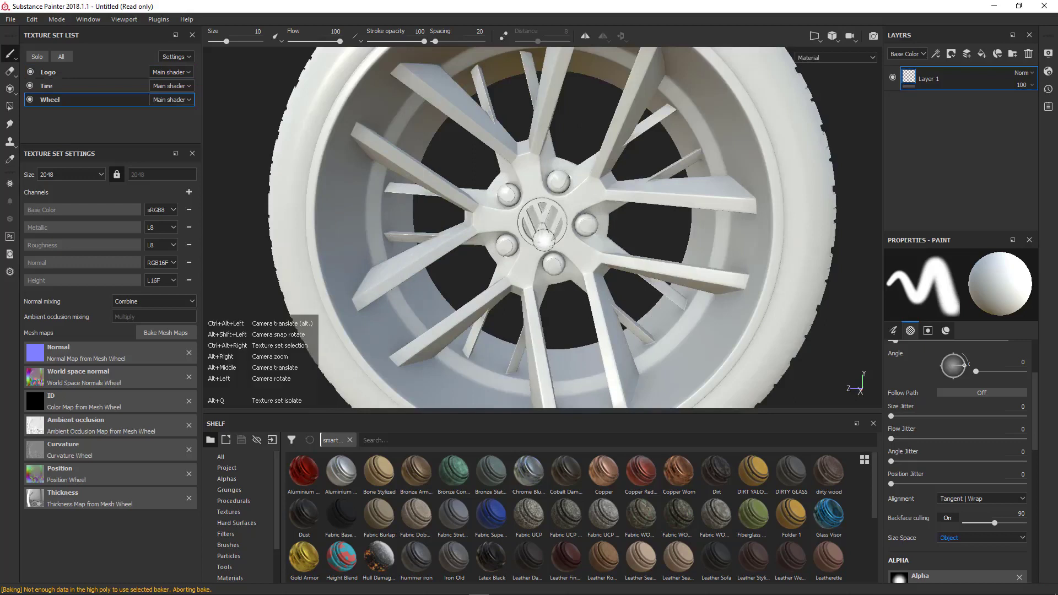
pyautogui.moveTo(542, 238)
pyautogui.keyDown('alt'); pyautogui.mouseDown(button='right')
pyautogui.moveTo(529, 138)
pyautogui.moveTo(531, 301)
pyautogui.moveTo(539, 236)
pyautogui.mouseUp(button='right'); pyautogui.keyUp('alt')
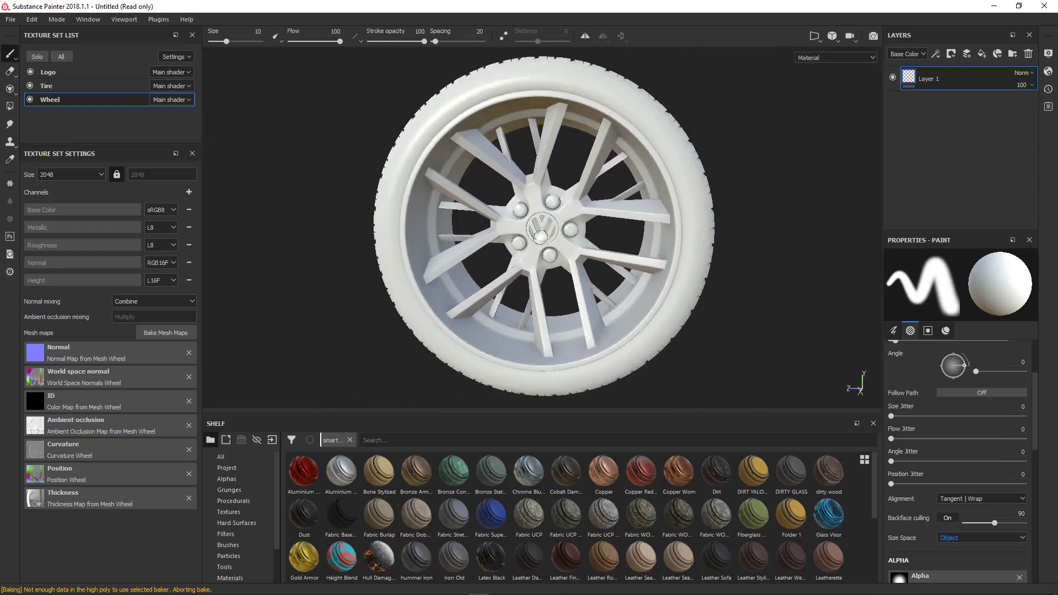
pyautogui.scroll(3, 540, 236)
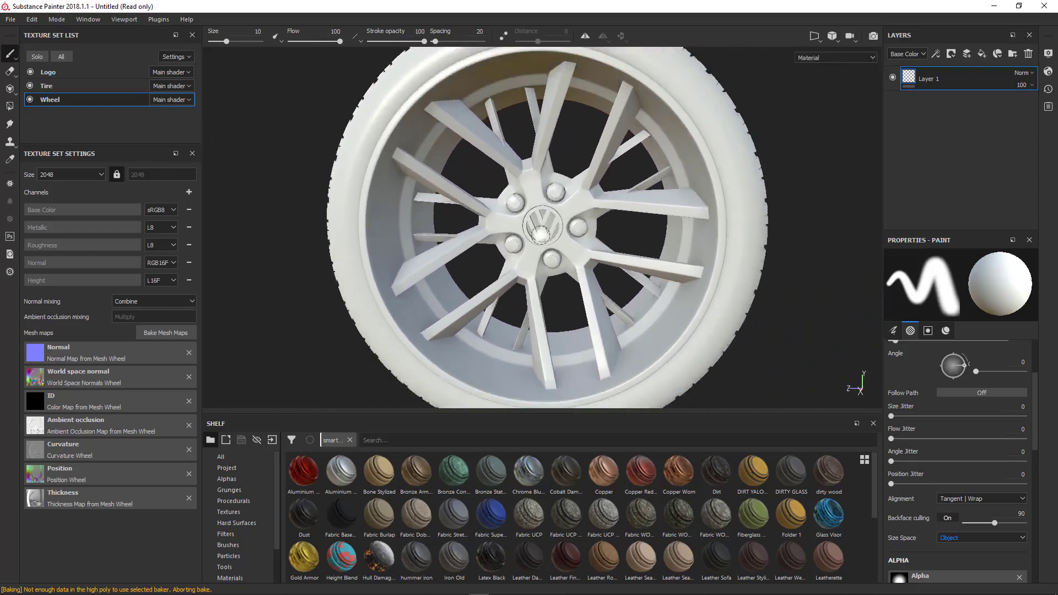
pyautogui.scroll(2, 540, 224)
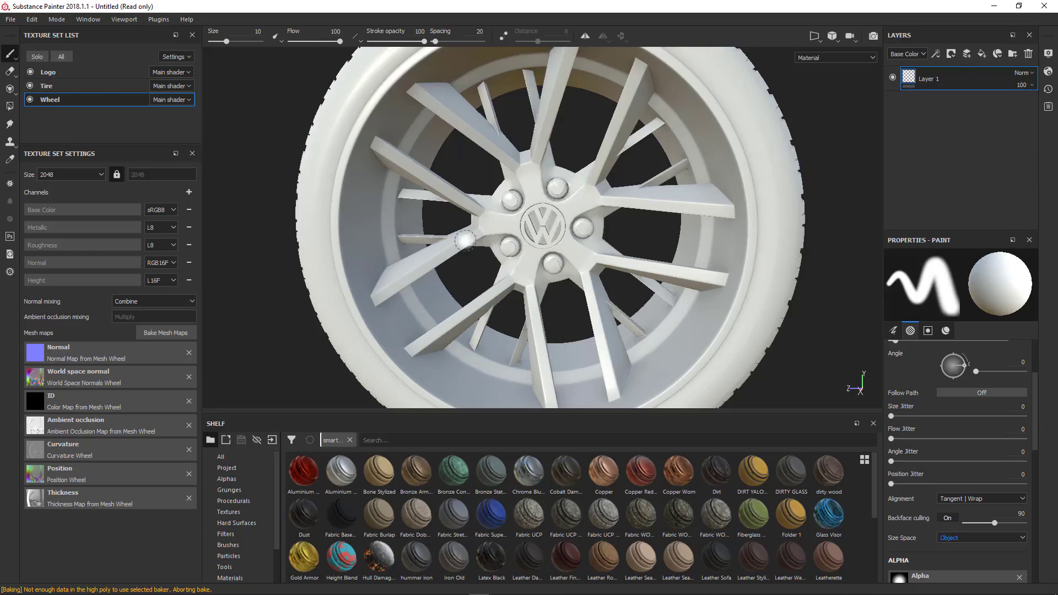
pyautogui.keyDown('alt'); pyautogui.moveTo(464, 240); pyautogui.dragTo(551, 220); pyautogui.keyUp('alt')
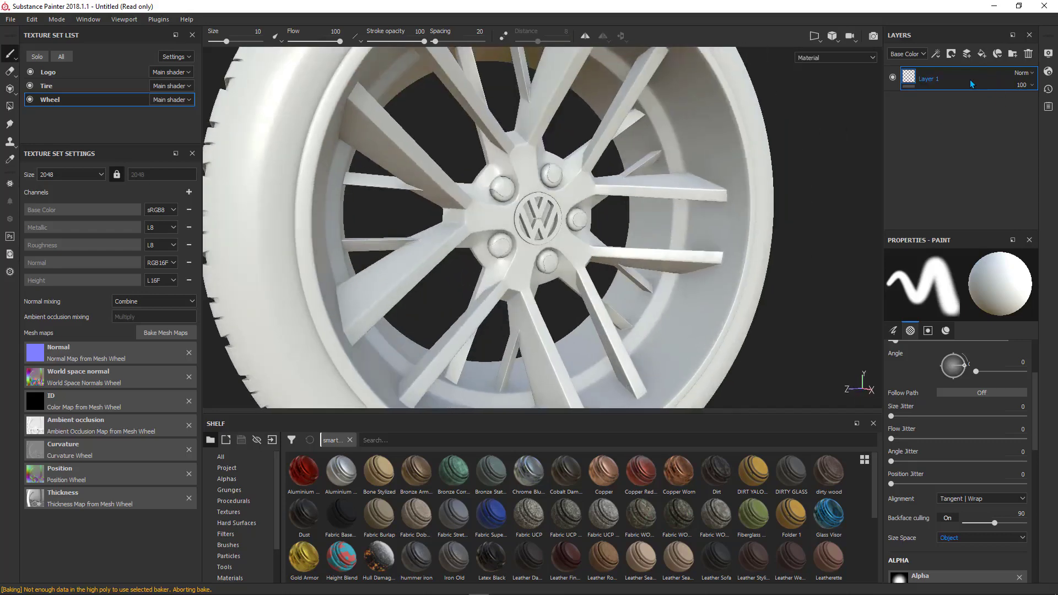
# Replace the Wheel texture set's empty Layer 1 with a new fill layer
pyautogui.click(1027, 56)
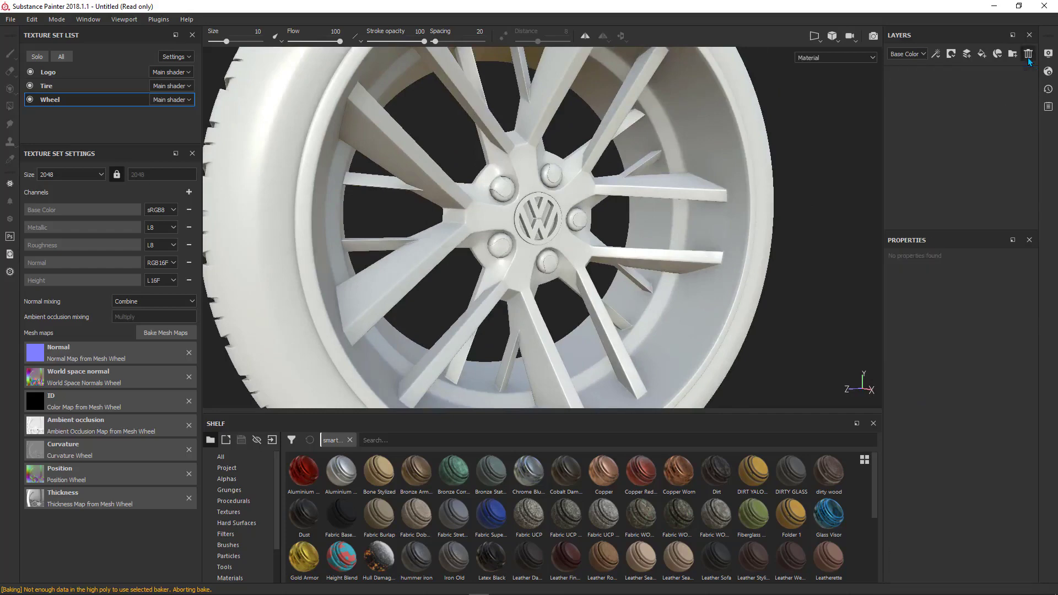
pyautogui.keyDown('alt'); pyautogui.moveTo(518, 213); pyautogui.dragTo(551, 176); pyautogui.keyUp('alt')
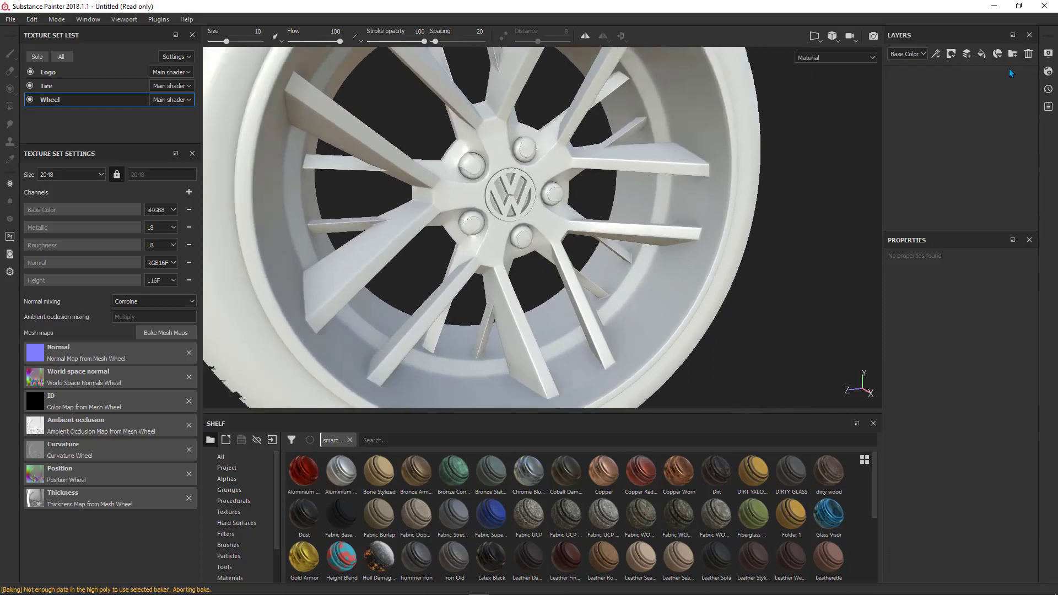
pyautogui.click(982, 55)
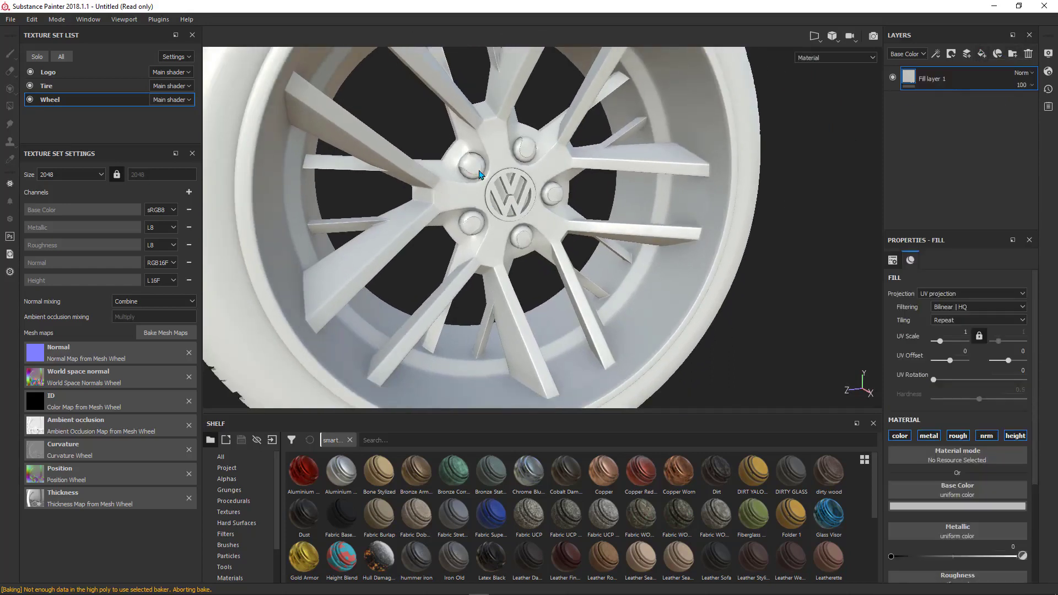
pyautogui.scroll(3, 458, 169)
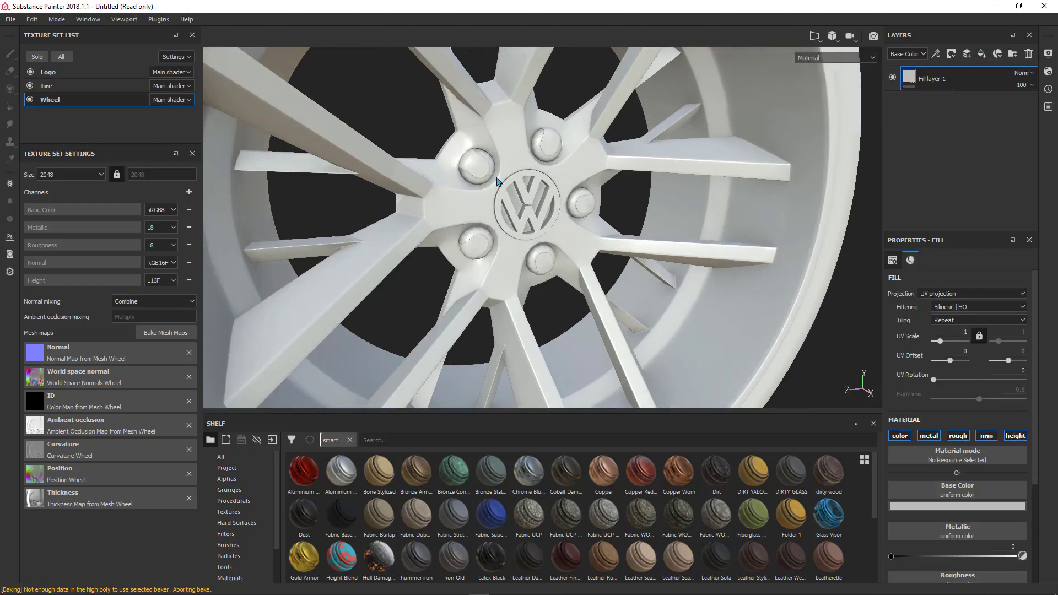
# Hide the Tire and Logo texture sets so only the bare rim shows
pyautogui.click(30, 86)
pyautogui.click(30, 72)
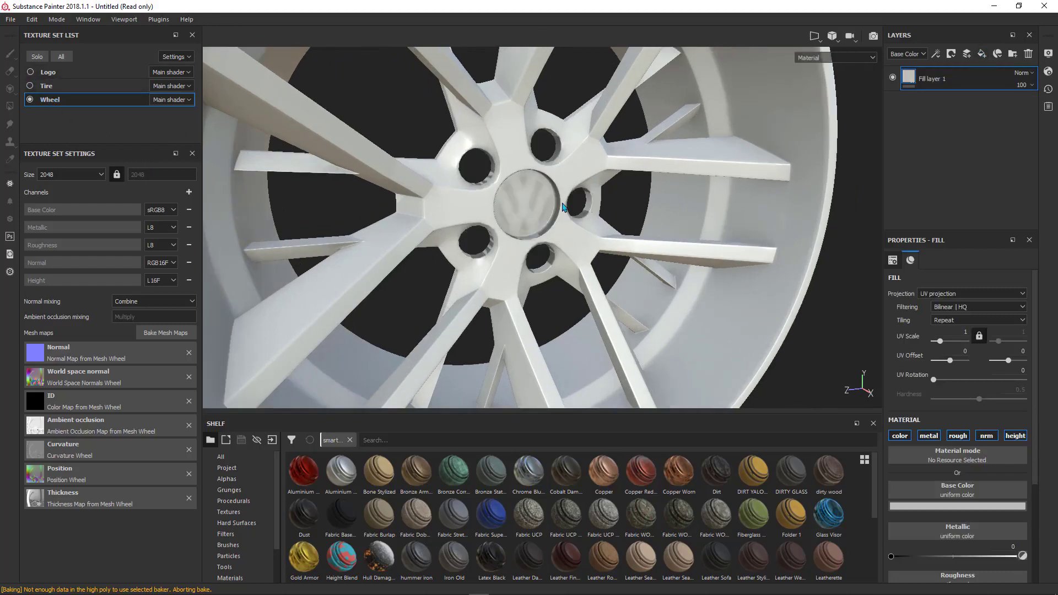
pyautogui.keyDown('alt'); pyautogui.moveTo(432, 196); pyautogui.dragTo(446, 185); pyautogui.keyUp('alt')
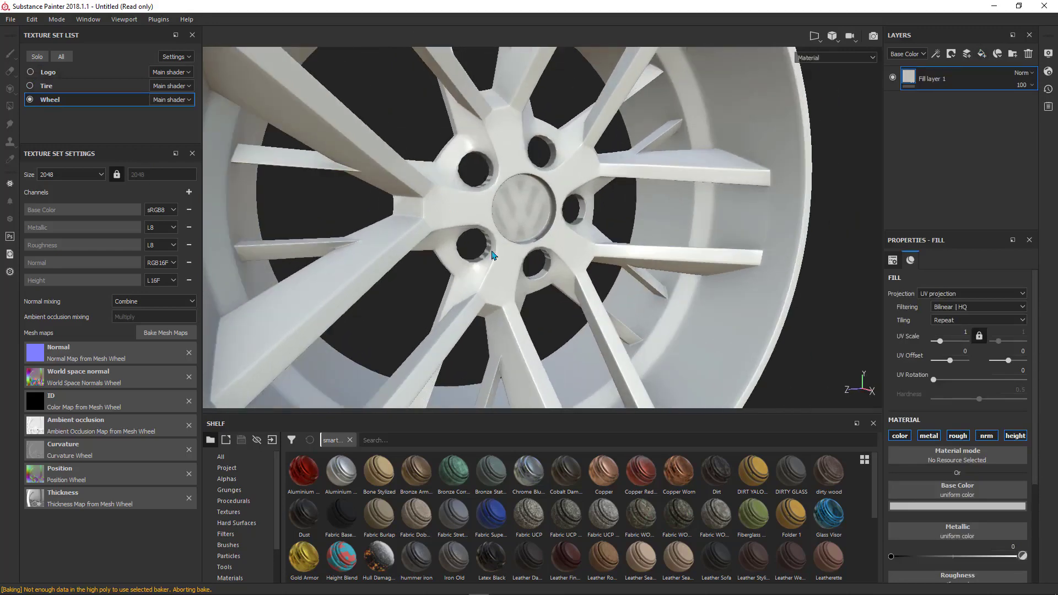
pyautogui.scroll(-3, 492, 252)
pyautogui.keyDown('alt'); pyautogui.moveTo(490, 243); pyautogui.dragTo(451, 218); pyautogui.keyUp('alt')
pyautogui.scroll(4, 452, 217)
pyautogui.keyDown('alt'); pyautogui.moveTo(567, 220); pyautogui.dragTo(459, 189, button='middle'); pyautogui.keyUp('alt')
pyautogui.moveTo(459, 189)
pyautogui.keyDown('alt'); pyautogui.mouseDown()
pyautogui.moveTo(429, 204)
pyautogui.moveTo(445, 205)
pyautogui.mouseUp(); pyautogui.keyUp('alt')
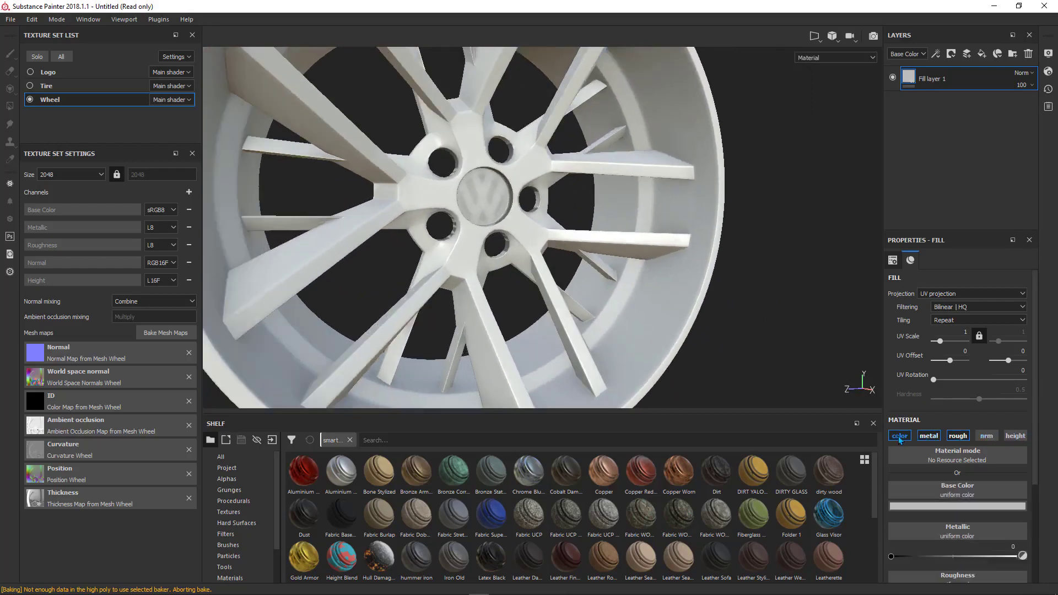
# Set Fill layer 1's base colour to a dark grey of about 0.092
pyautogui.click(927, 506)
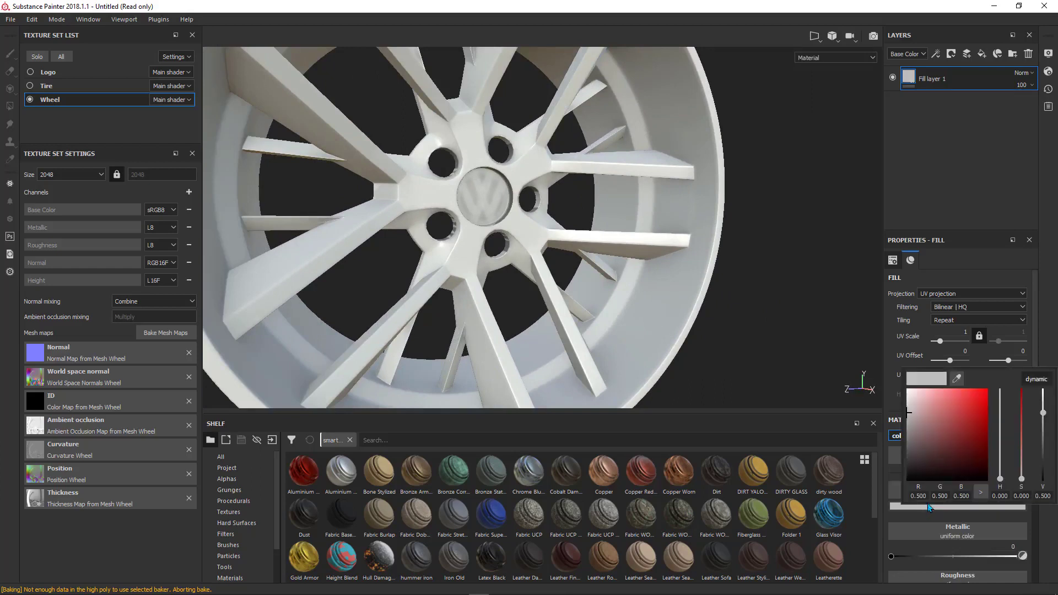
pyautogui.moveTo(919, 421); pyautogui.dragTo(901, 461)
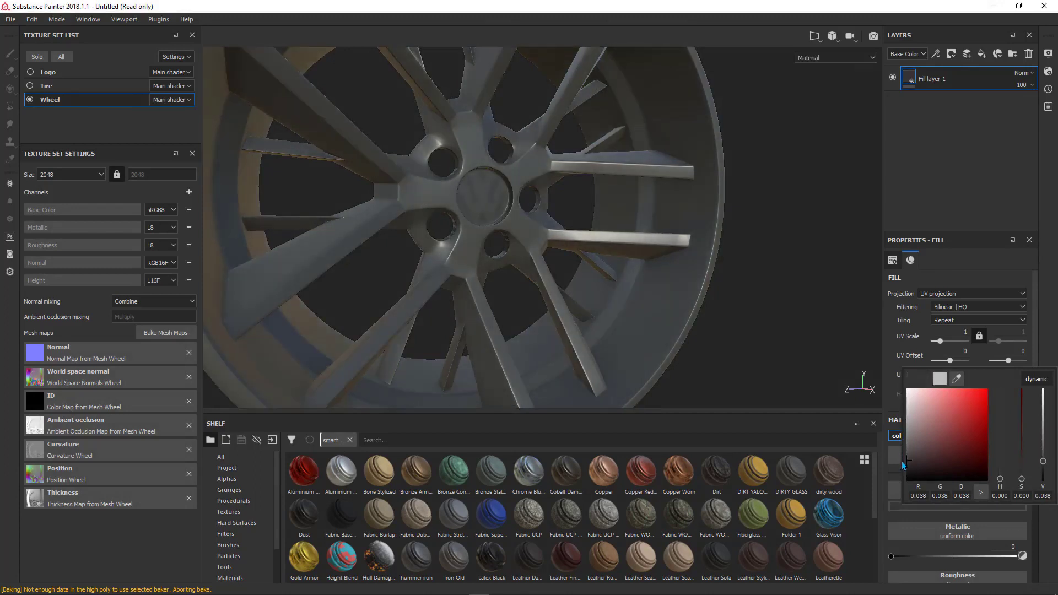
pyautogui.click(908, 519)
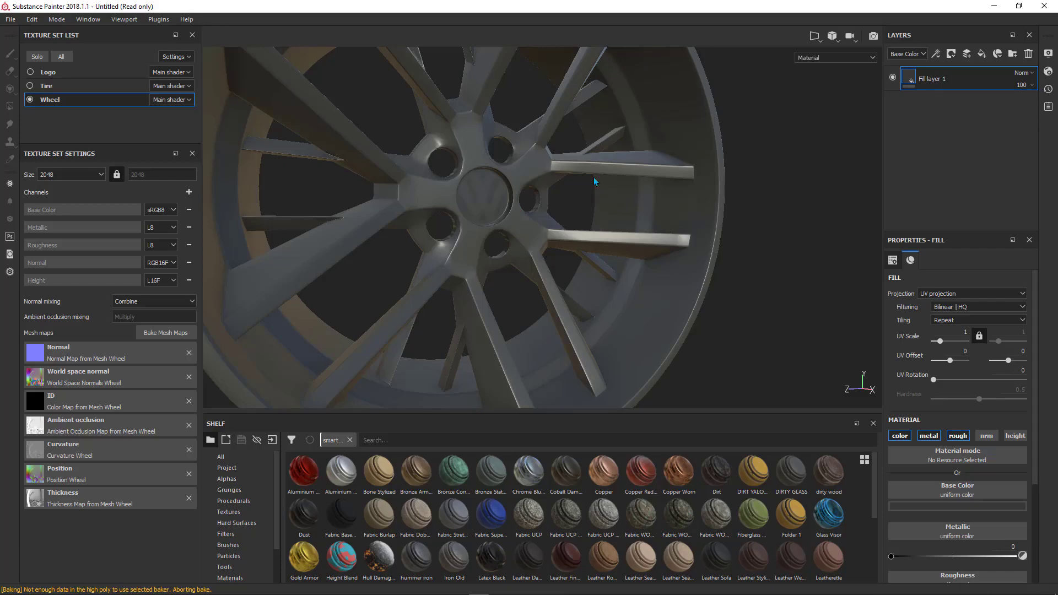
pyautogui.keyDown('alt'); pyautogui.moveTo(594, 181); pyautogui.dragTo(580, 167); pyautogui.keyUp('alt')
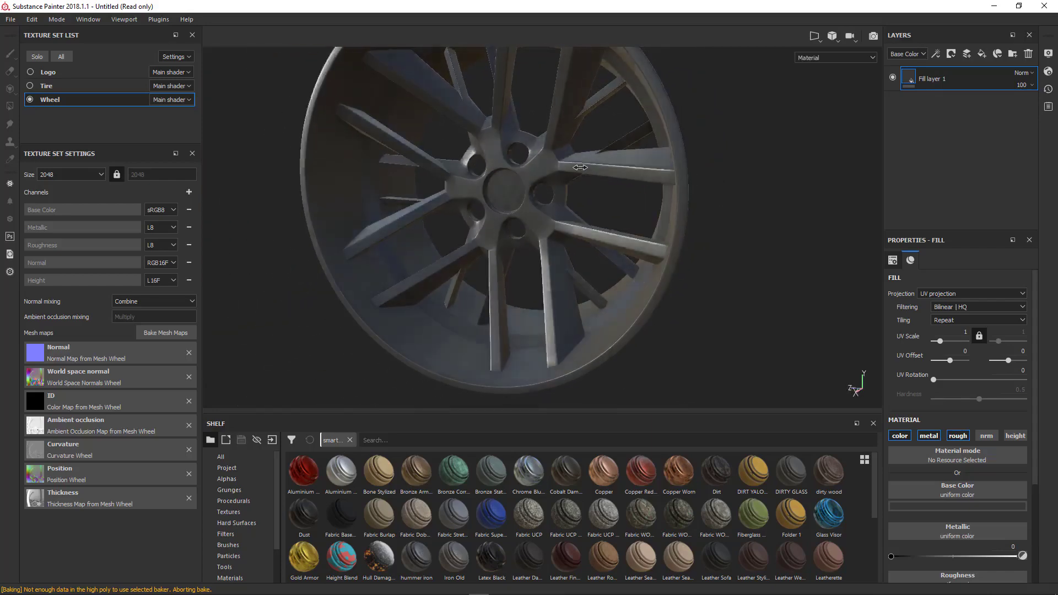
pyautogui.keyDown('shift'); pyautogui.moveTo(579, 167); pyautogui.dragTo(614, 169, button='right'); pyautogui.keyUp('shift')
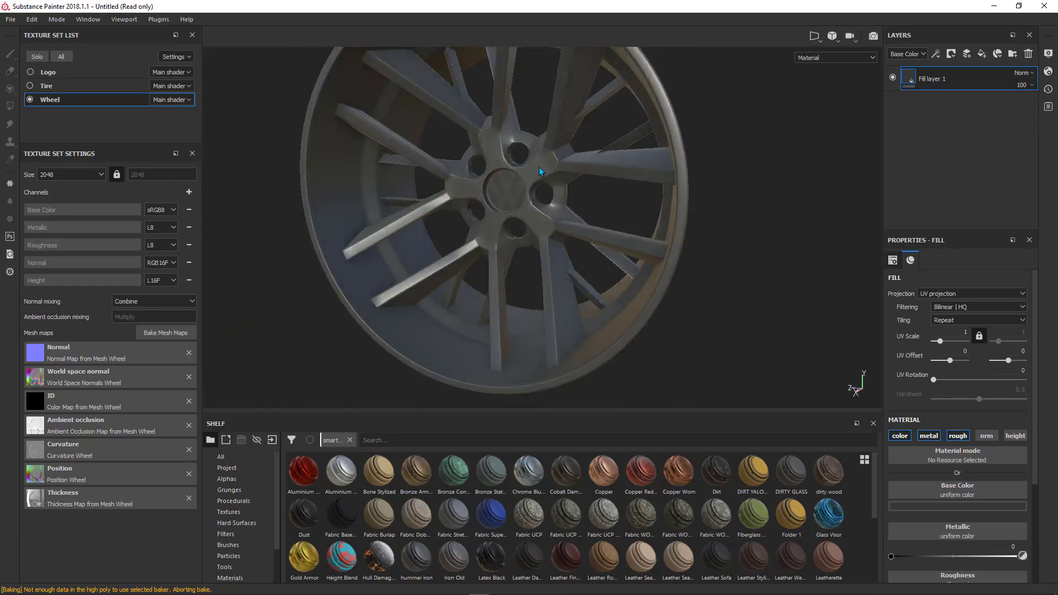
pyautogui.scroll(4, 539, 168)
pyautogui.keyDown('alt'); pyautogui.moveTo(539, 170); pyautogui.dragTo(554, 190); pyautogui.keyUp('alt')
pyautogui.scroll(-2, 538, 187)
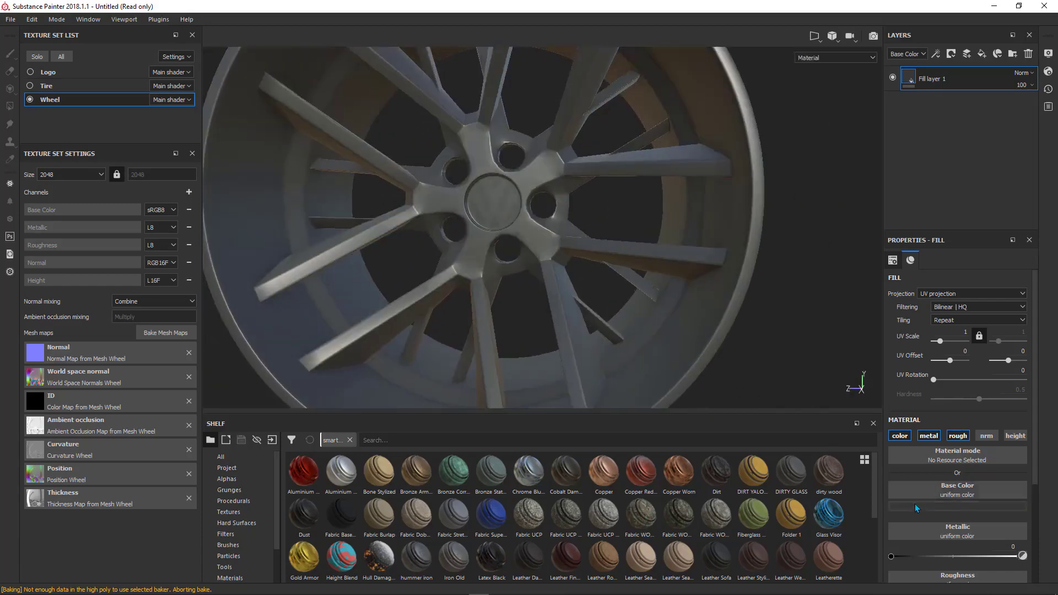
pyautogui.click(915, 506)
pyautogui.click(906, 460)
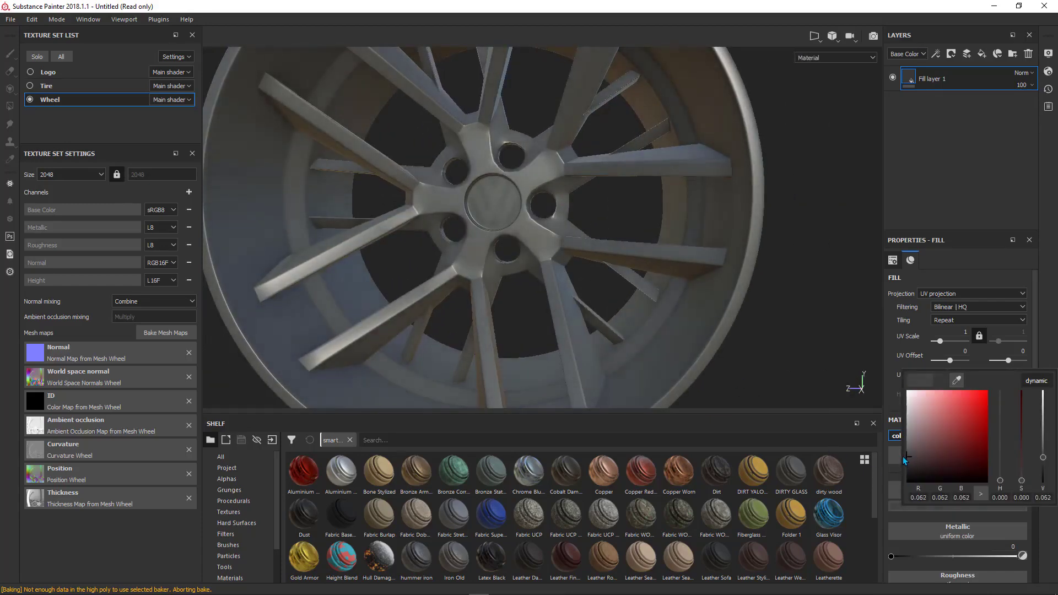
pyautogui.moveTo(902, 456); pyautogui.dragTo(895, 455)
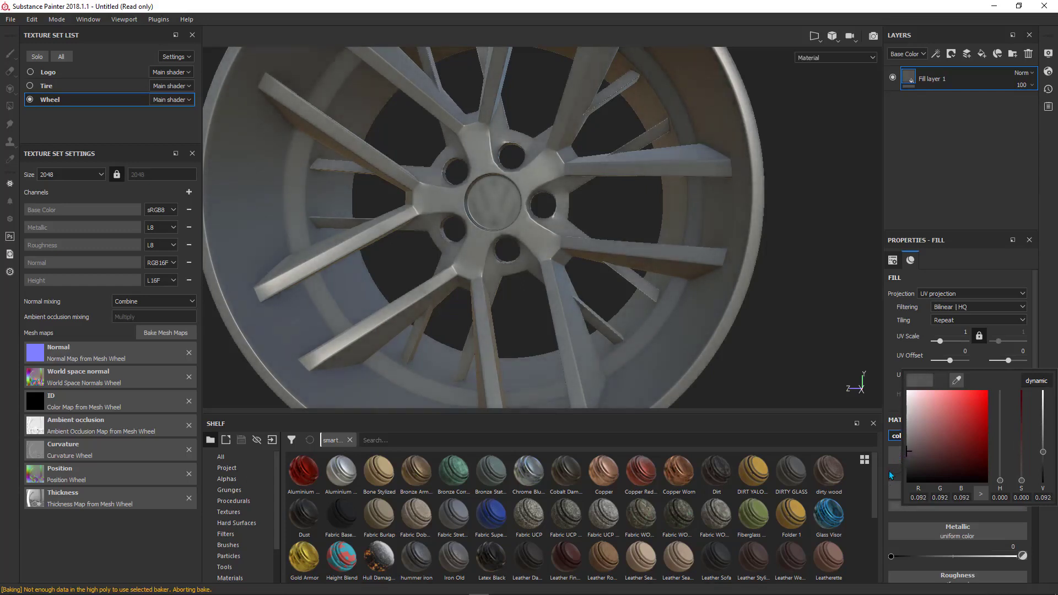
pyautogui.scroll(-3, 908, 512)
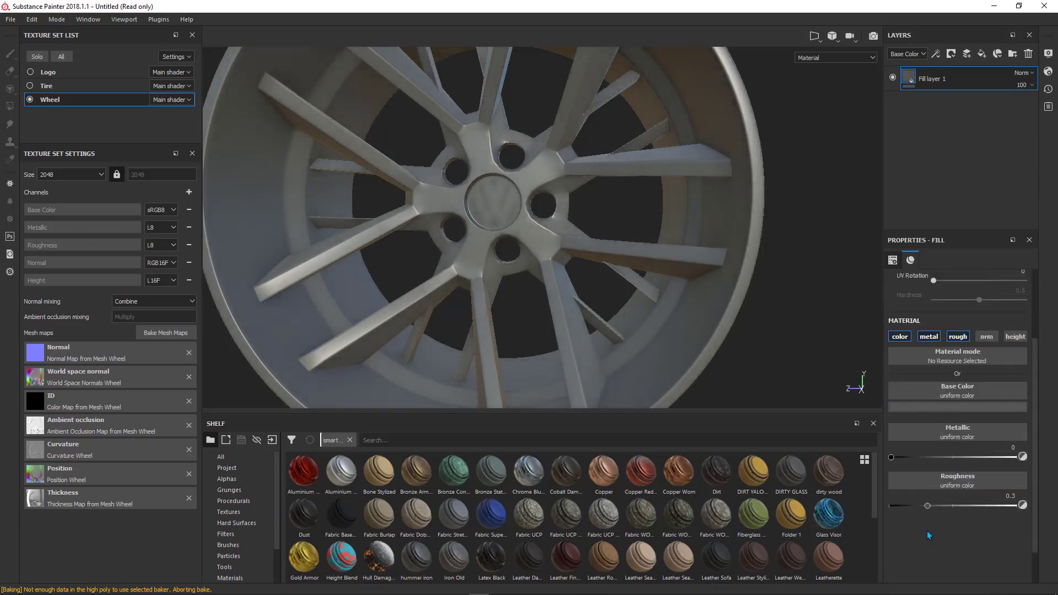
# Set the fill's roughness to about 0.27 for a glossier rim
pyautogui.moveTo(927, 506)
pyautogui.mouseDown()
pyautogui.moveTo(946, 506)
pyautogui.moveTo(909, 510)
pyautogui.moveTo(923, 510)
pyautogui.mouseUp()
pyautogui.keyDown('alt'); pyautogui.moveTo(556, 194); pyautogui.dragTo(484, 194); pyautogui.keyUp('alt')
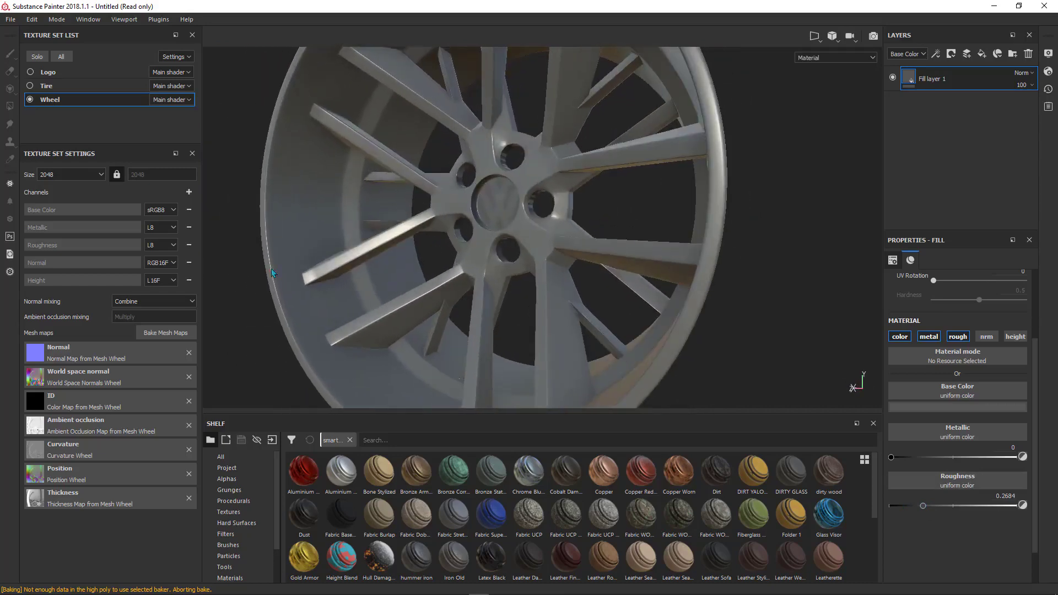
pyautogui.scroll(-3, 529, 562)
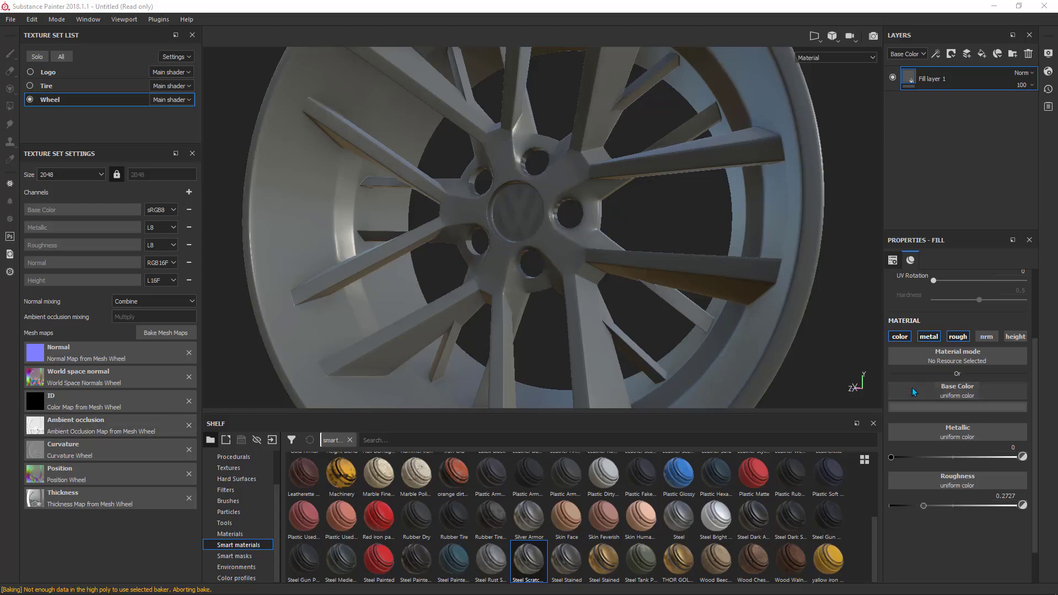
# Lighten the base colour to a mid-dark grey and raise metallic to around 0.8
pyautogui.moveTo(924, 506)
pyautogui.mouseDown()
pyautogui.moveTo(949, 506)
pyautogui.moveTo(915, 505)
pyautogui.mouseUp()
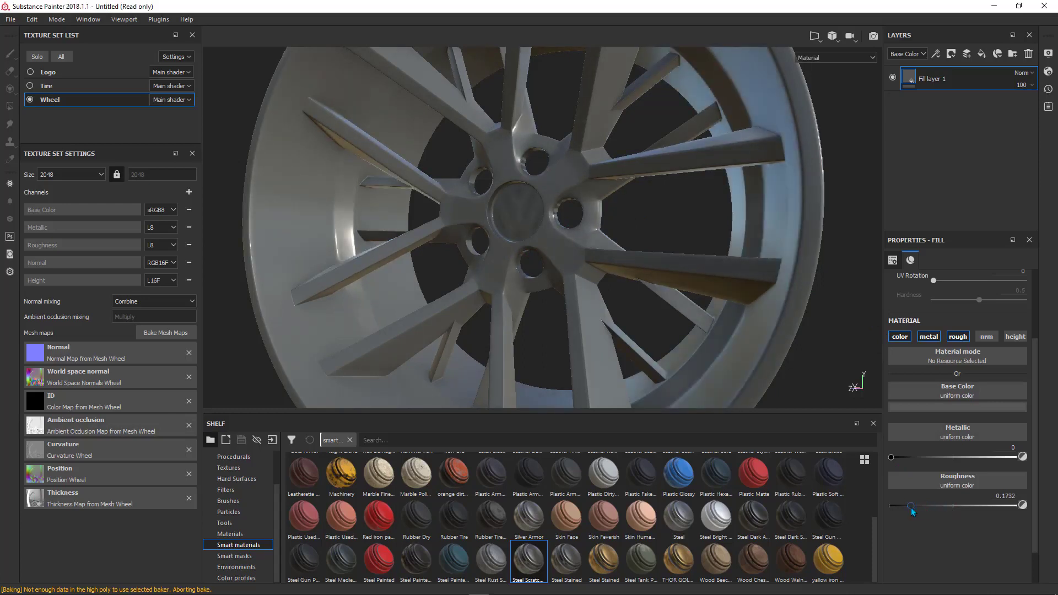
pyautogui.click(917, 407)
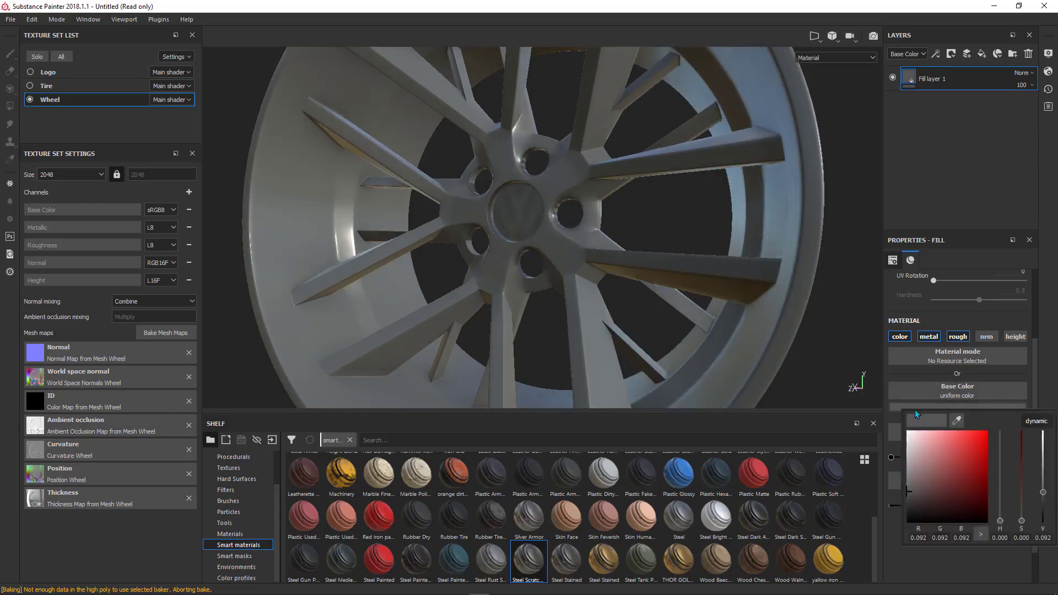
pyautogui.moveTo(910, 493)
pyautogui.mouseDown()
pyautogui.moveTo(897, 481)
pyautogui.moveTo(908, 480)
pyautogui.mouseUp()
pyautogui.click(912, 552)
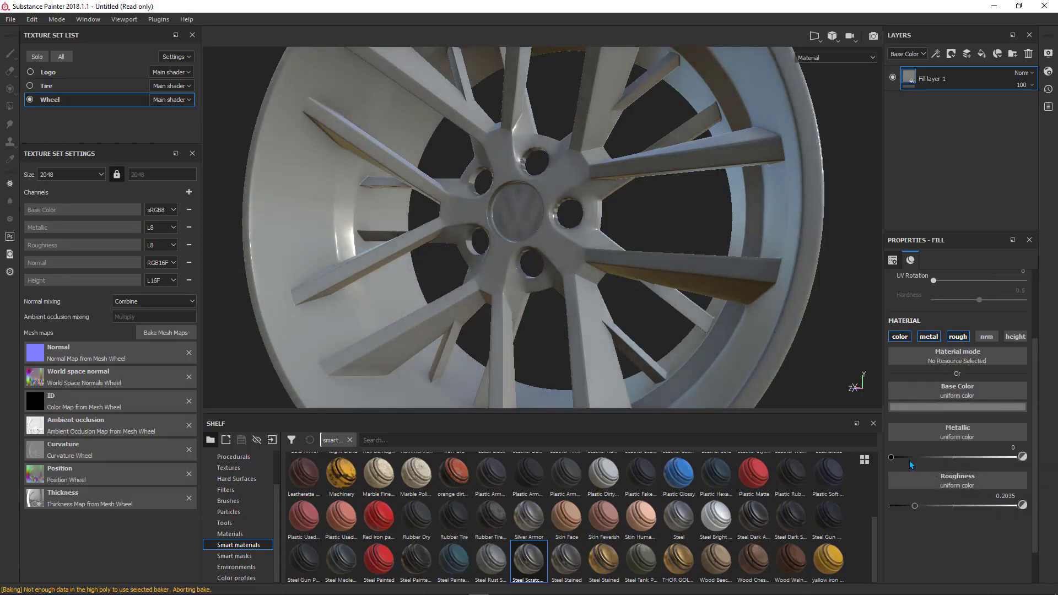
pyautogui.moveTo(891, 457); pyautogui.dragTo(993, 458)
pyautogui.keyDown('shift'); pyautogui.moveTo(660, 260); pyautogui.dragTo(616, 267, button='right'); pyautogui.keyUp('shift')
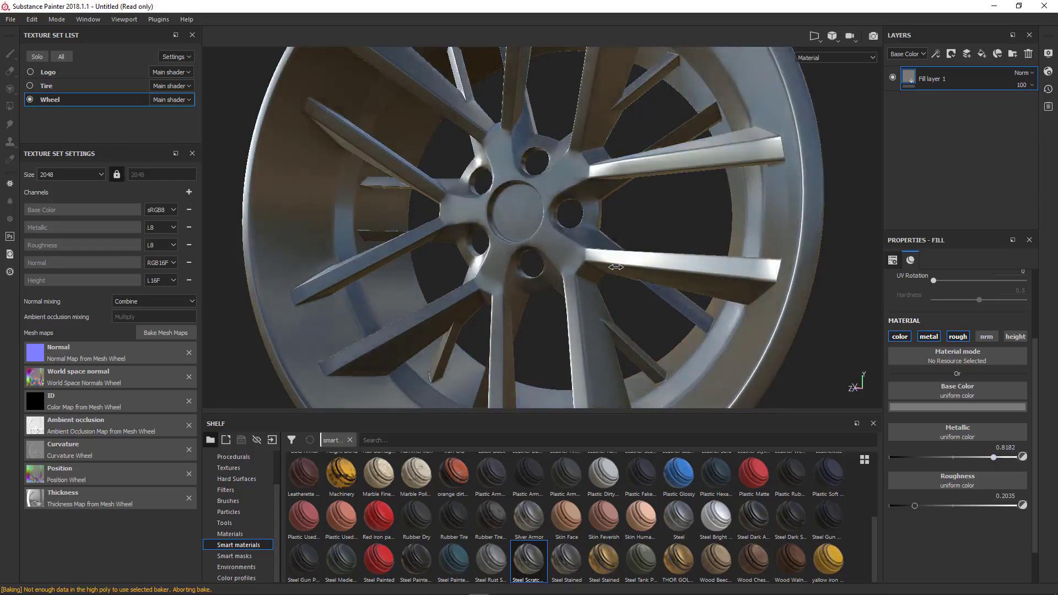
pyautogui.keyDown('alt'); pyautogui.moveTo(616, 267); pyautogui.dragTo(584, 251); pyautogui.keyUp('alt')
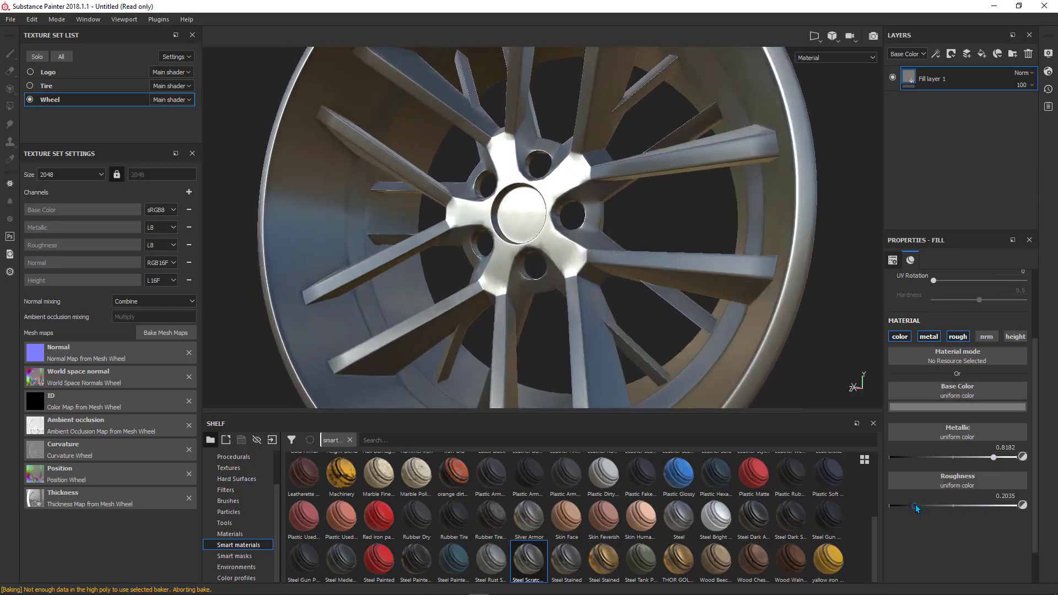
# Fine-tune to roughness about 0.18, metallic about 0.85 and a slightly lighter grey
pyautogui.moveTo(915, 505)
pyautogui.mouseDown()
pyautogui.moveTo(941, 504)
pyautogui.moveTo(896, 507)
pyautogui.moveTo(912, 505)
pyautogui.mouseUp()
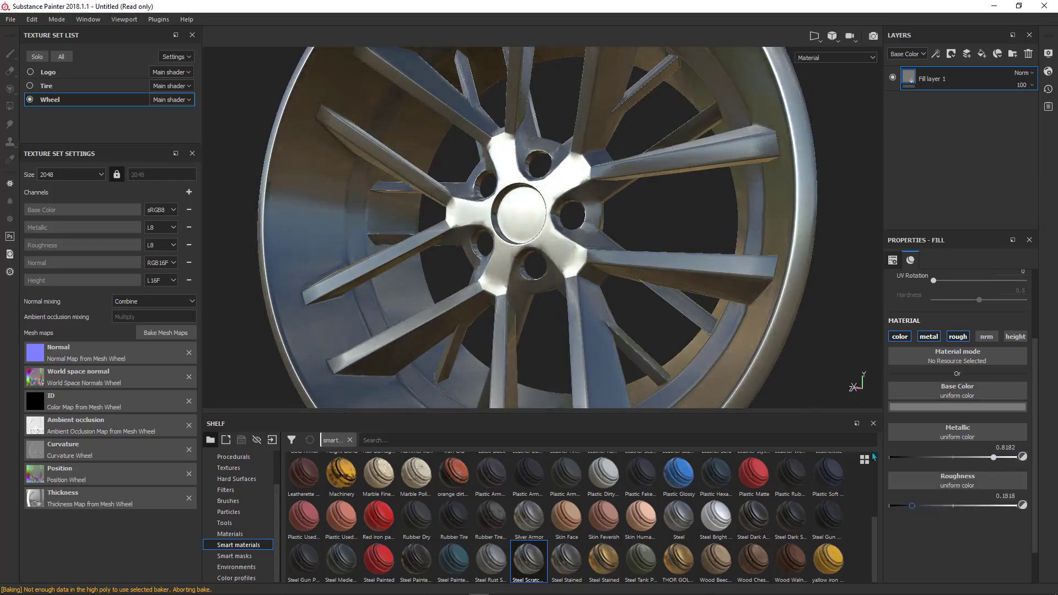
pyautogui.keyDown('alt'); pyautogui.moveTo(577, 243); pyautogui.dragTo(670, 238); pyautogui.keyUp('alt')
pyautogui.moveTo(670, 238)
pyautogui.keyDown('shift'); pyautogui.mouseDown(button='right')
pyautogui.moveTo(658, 231)
pyautogui.moveTo(679, 244)
pyautogui.mouseUp(button='right'); pyautogui.keyUp('shift')
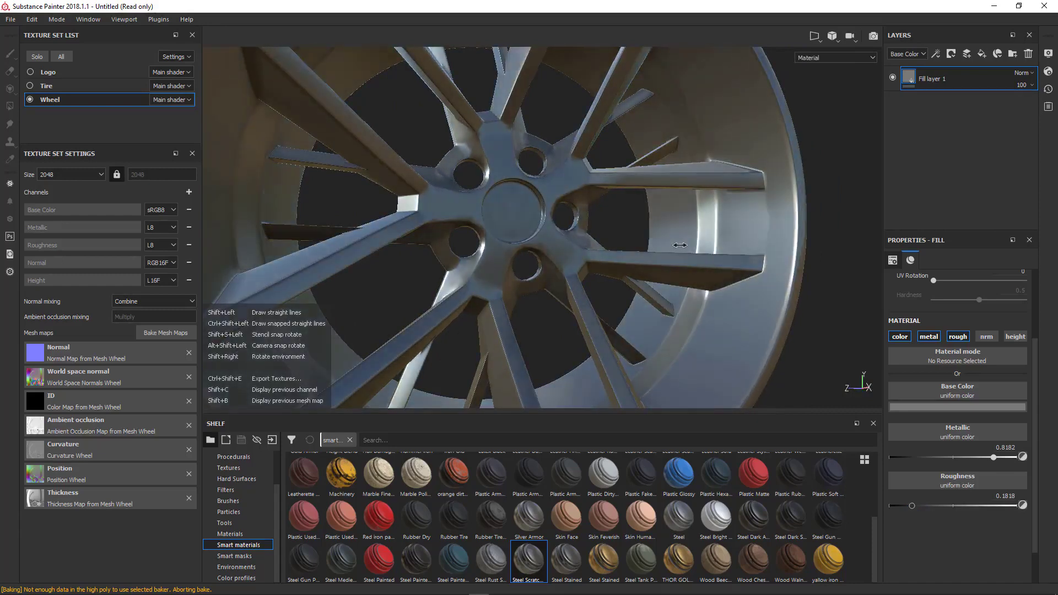
pyautogui.keyDown('alt'); pyautogui.moveTo(601, 224); pyautogui.dragTo(593, 222); pyautogui.keyUp('alt')
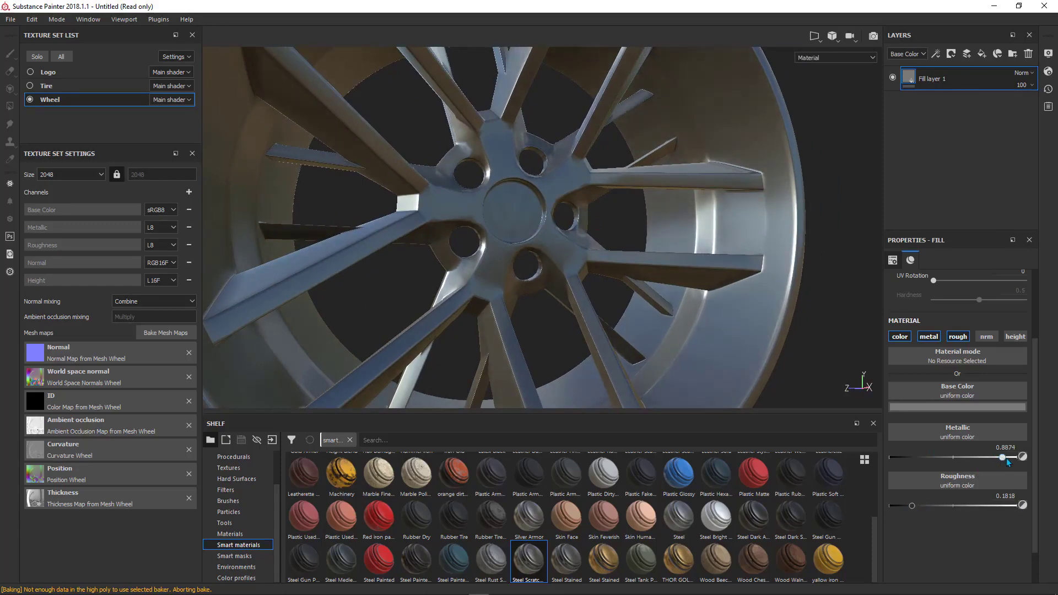
pyautogui.moveTo(997, 462); pyautogui.dragTo(987, 463)
pyautogui.click(924, 406)
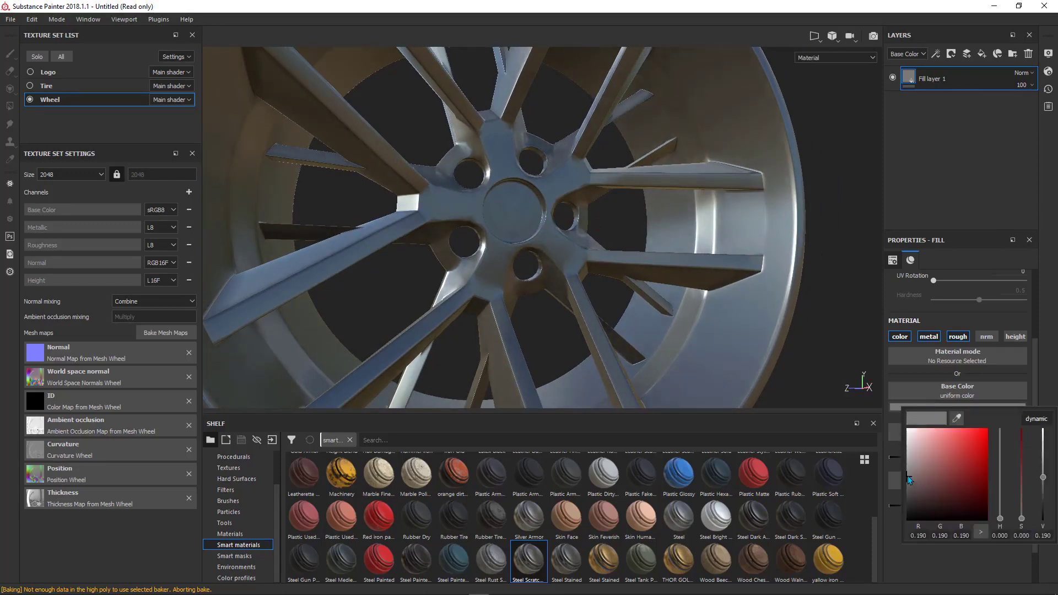
pyautogui.moveTo(907, 475); pyautogui.dragTo(903, 474)
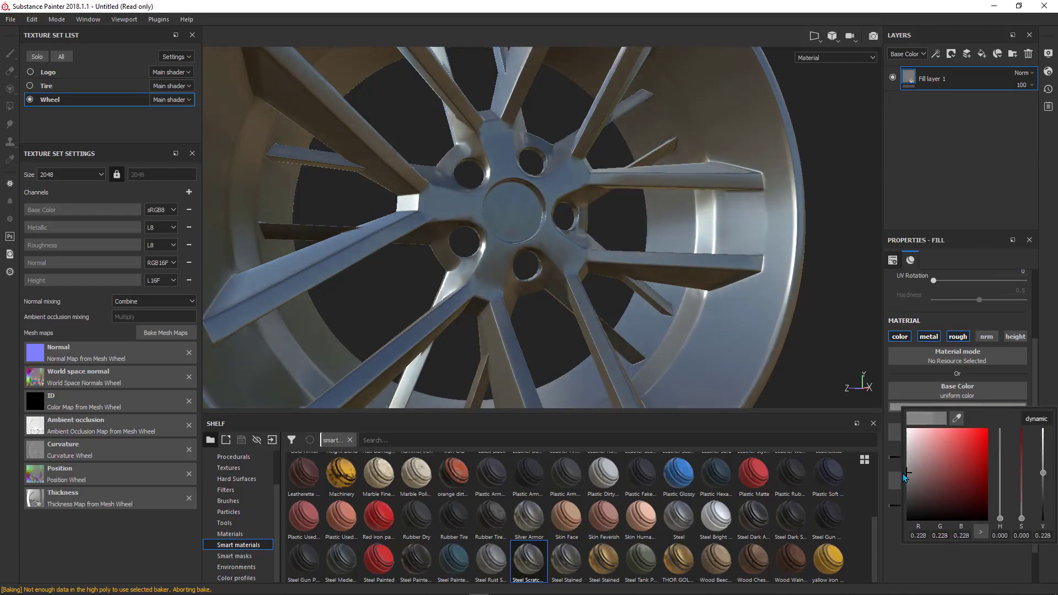
pyautogui.click(886, 547)
pyautogui.moveTo(585, 231)
pyautogui.keyDown('alt'); pyautogui.mouseDown()
pyautogui.moveTo(483, 244)
pyautogui.moveTo(568, 232)
pyautogui.mouseUp(); pyautogui.keyUp('alt')
pyautogui.moveTo(646, 232)
pyautogui.keyDown('shift'); pyautogui.mouseDown(button='right')
pyautogui.moveTo(591, 229)
pyautogui.moveTo(628, 238)
pyautogui.mouseUp(button='right'); pyautogui.keyUp('shift')
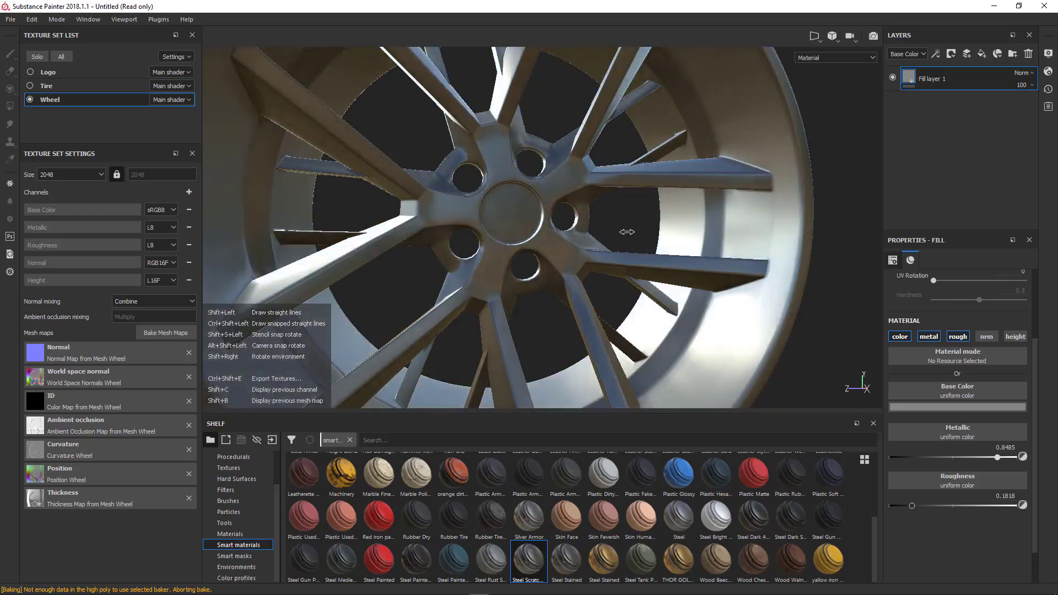
pyautogui.press('shift')
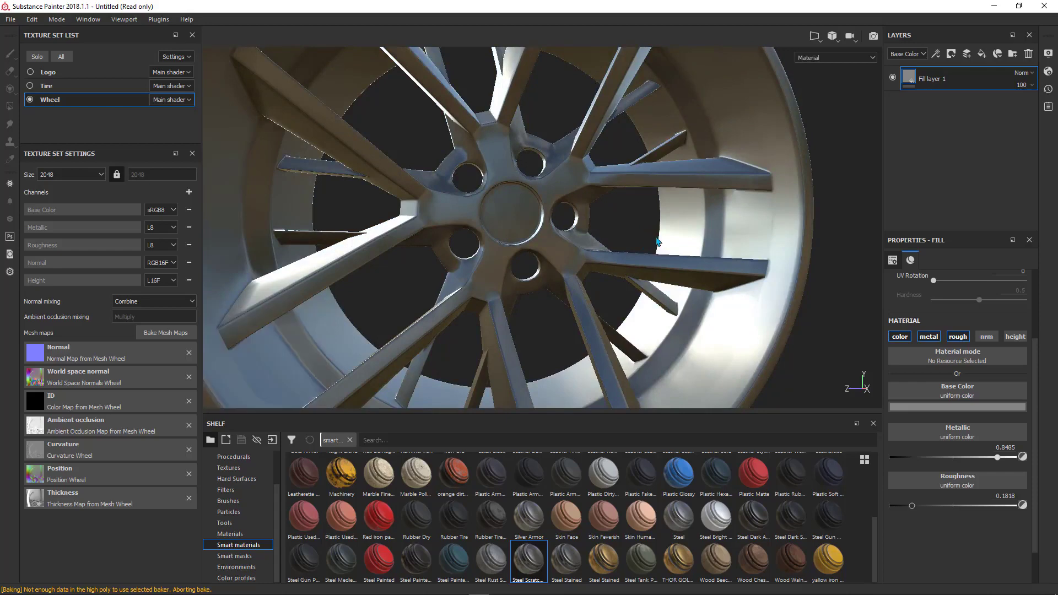
pyautogui.press('shift')
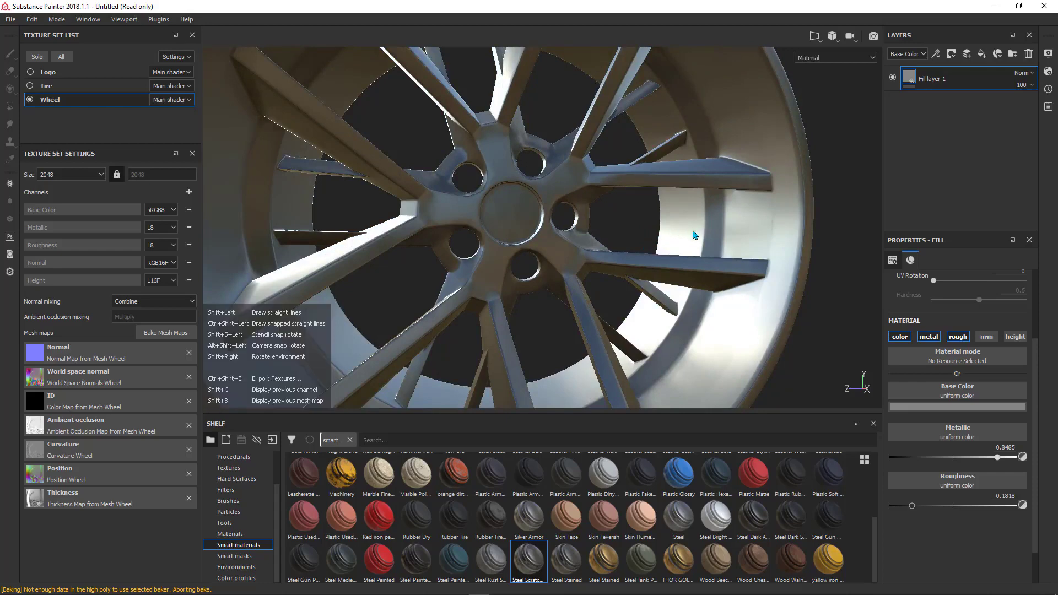
pyautogui.keyDown('shift'); pyautogui.moveTo(700, 236); pyautogui.dragTo(669, 235, button='right'); pyautogui.keyUp('shift')
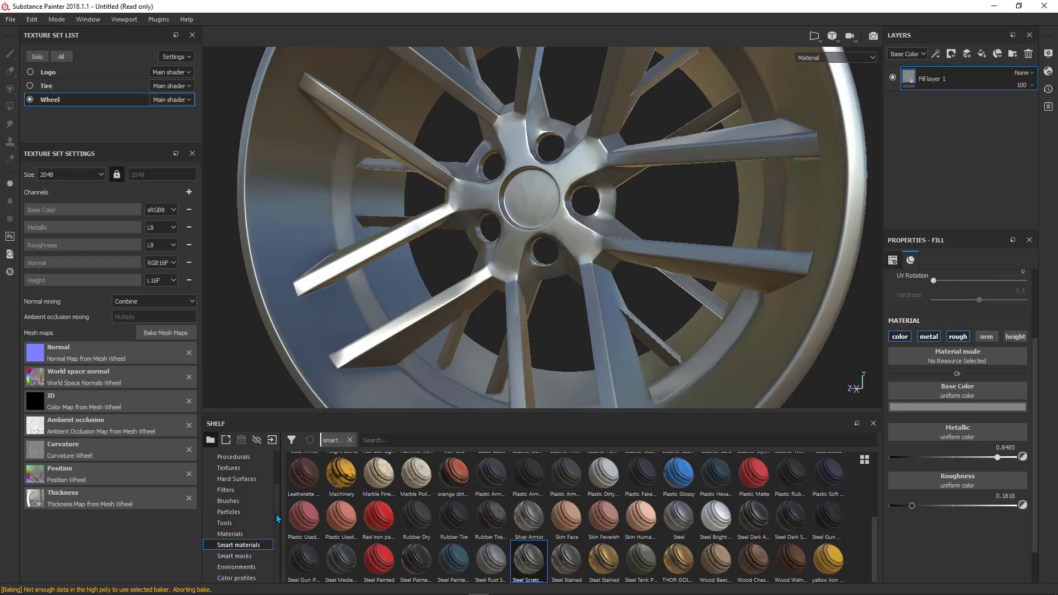
# Assign Grunge Scratches Dirty from the Grunges shelf to Fill layer 1's Roughness
pyautogui.scroll(2, 278, 505)
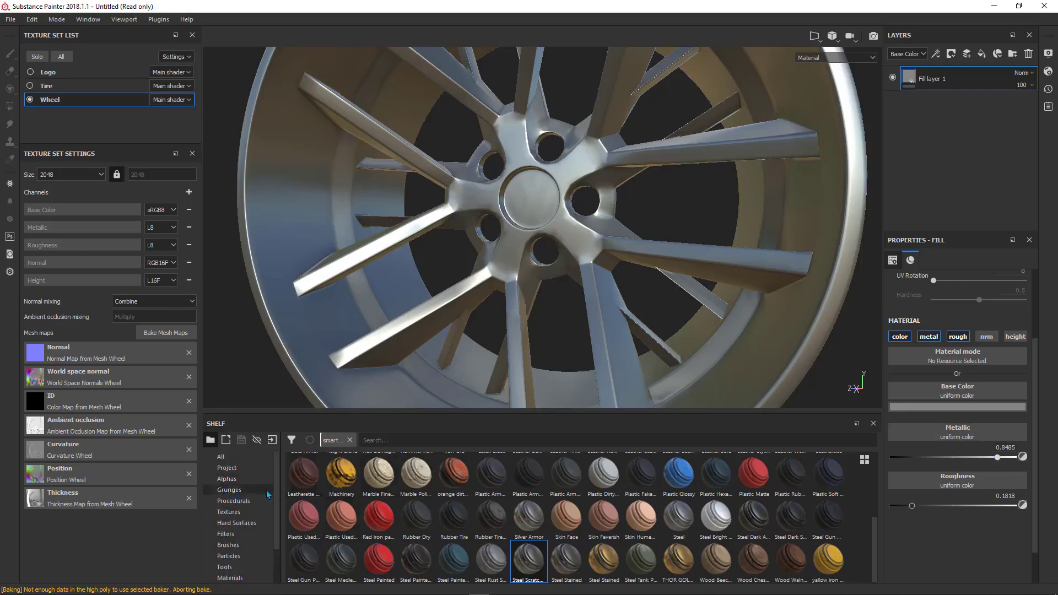
pyautogui.click(227, 490)
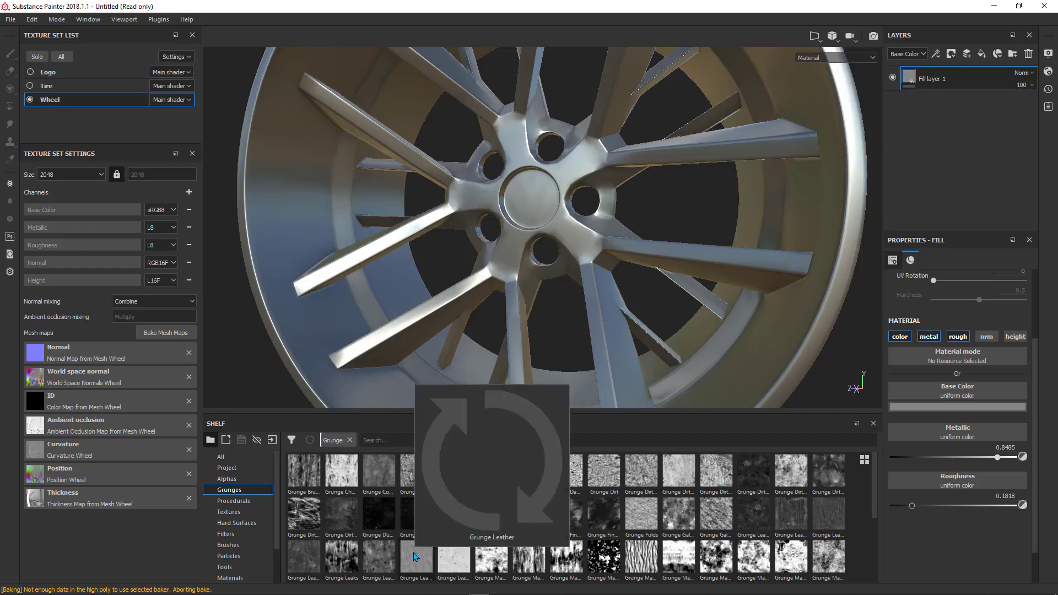
pyautogui.scroll(-3, 389, 510)
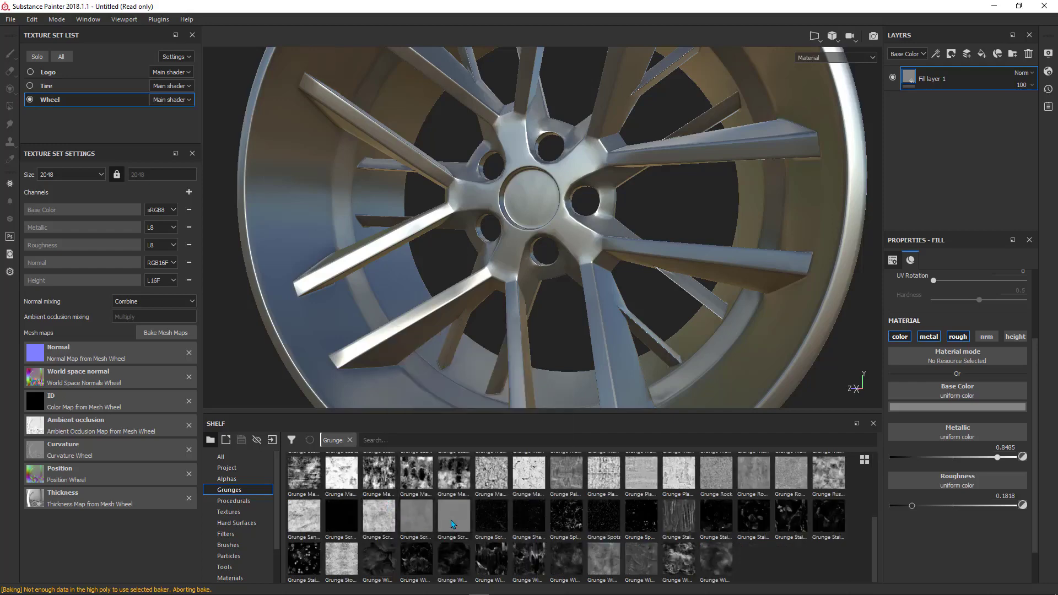
pyautogui.moveTo(418, 532)
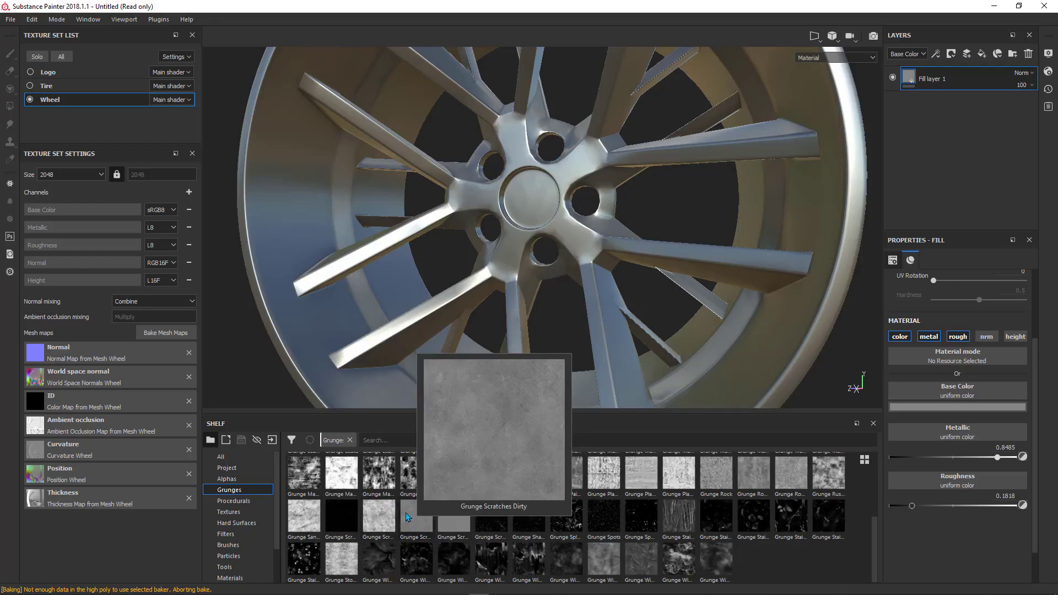
pyautogui.moveTo(412, 521); pyautogui.dragTo(957, 484)
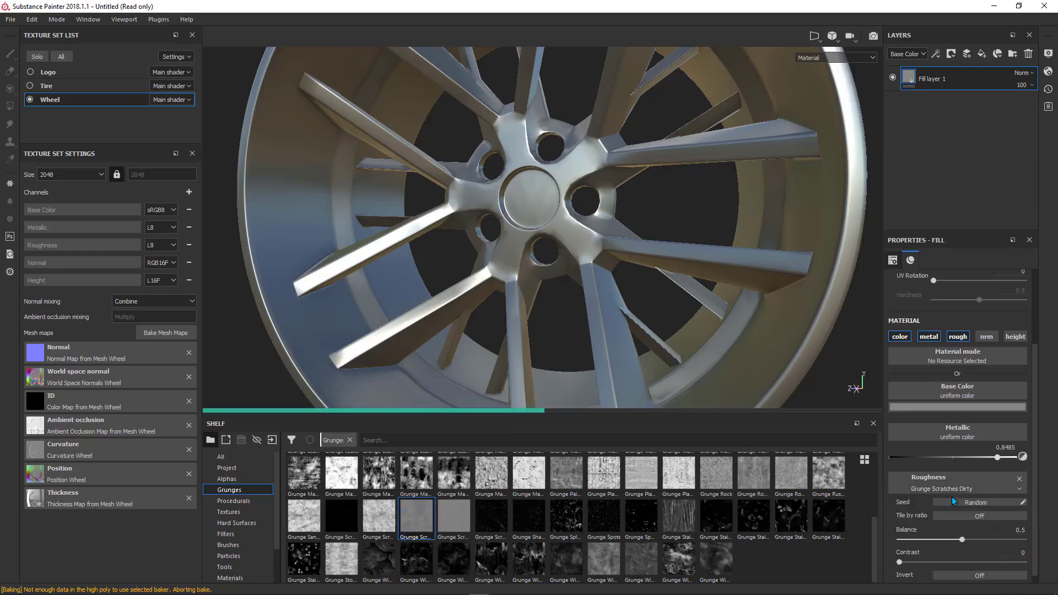
# Set the roughness grunge's Balance to 0.4 and inspect the scratched reflections
pyautogui.keyDown('alt'); pyautogui.moveTo(555, 238); pyautogui.dragTo(641, 207); pyautogui.keyUp('alt')
pyautogui.moveTo(641, 207)
pyautogui.keyDown('shift'); pyautogui.mouseDown(button='right')
pyautogui.moveTo(619, 205)
pyautogui.moveTo(647, 211)
pyautogui.moveTo(628, 211)
pyautogui.mouseUp(button='right'); pyautogui.keyUp('shift')
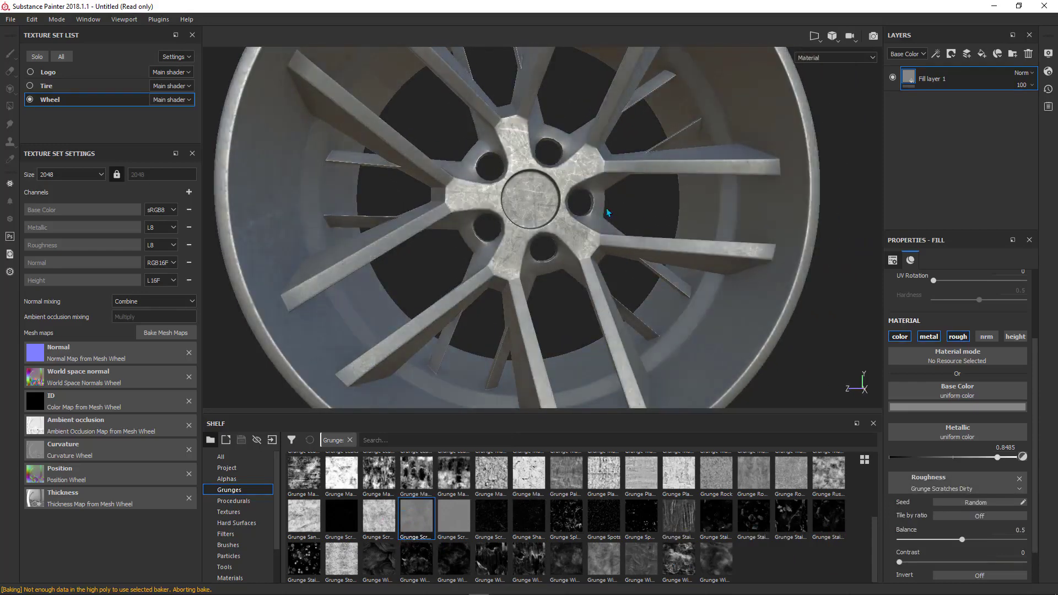
pyautogui.keyDown('alt'); pyautogui.moveTo(538, 202); pyautogui.dragTo(468, 198); pyautogui.keyUp('alt')
pyautogui.scroll(3, 512, 197)
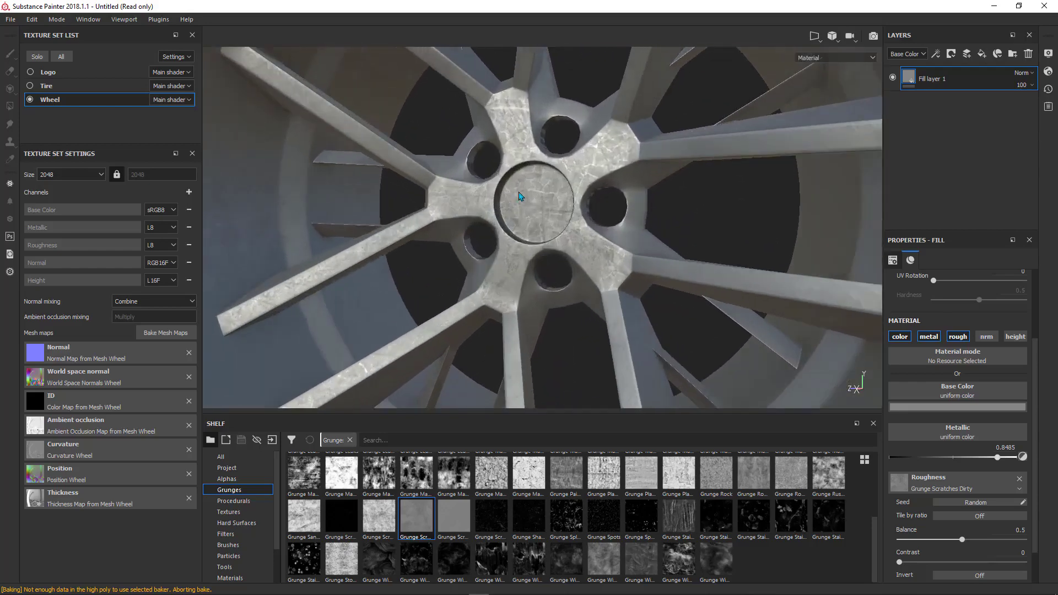
pyautogui.scroll(-2, 915, 455)
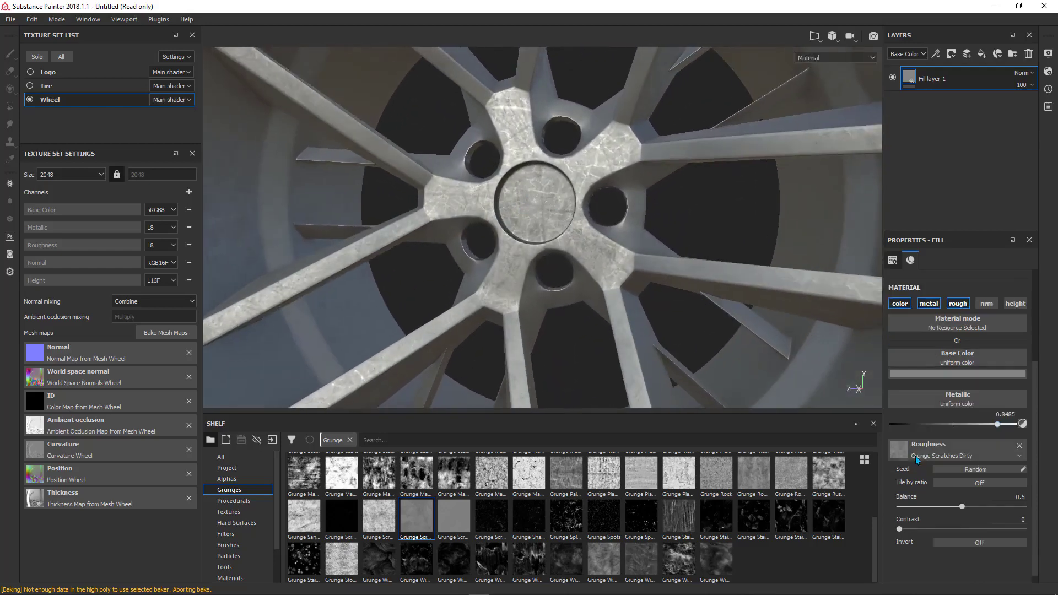
pyautogui.keyDown('alt'); pyautogui.moveTo(564, 230); pyautogui.dragTo(576, 228); pyautogui.keyUp('alt')
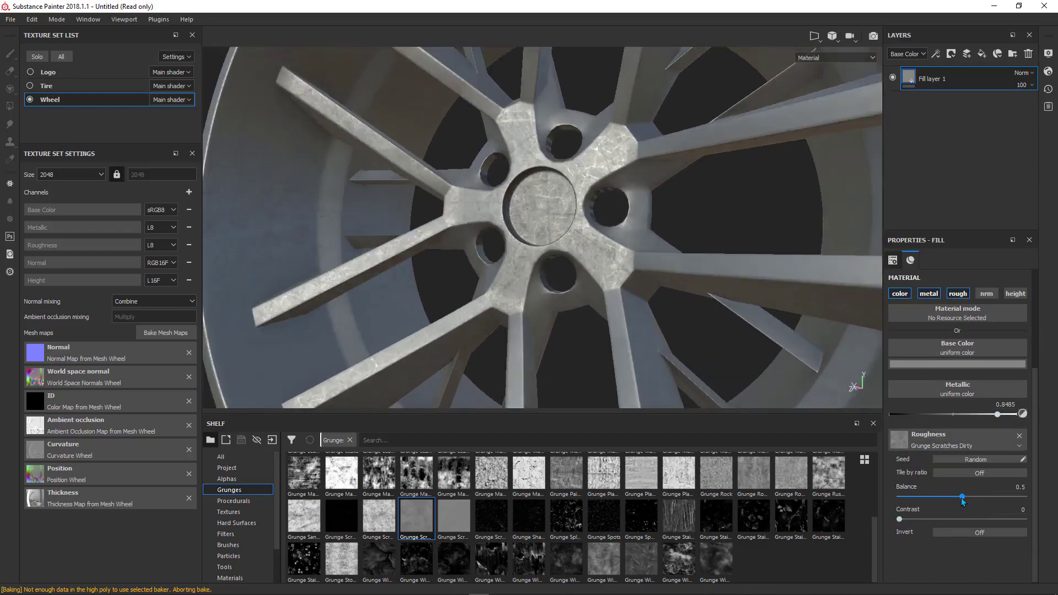
pyautogui.moveTo(961, 498)
pyautogui.mouseDown()
pyautogui.moveTo(972, 498)
pyautogui.moveTo(950, 501)
pyautogui.mouseUp()
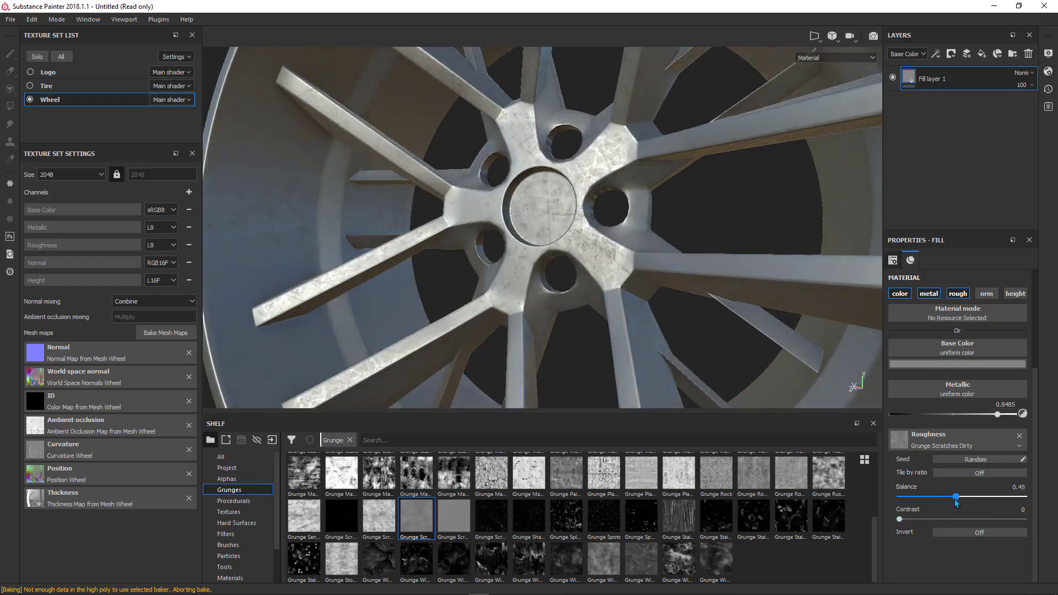
pyautogui.moveTo(950, 500); pyautogui.dragTo(955, 502)
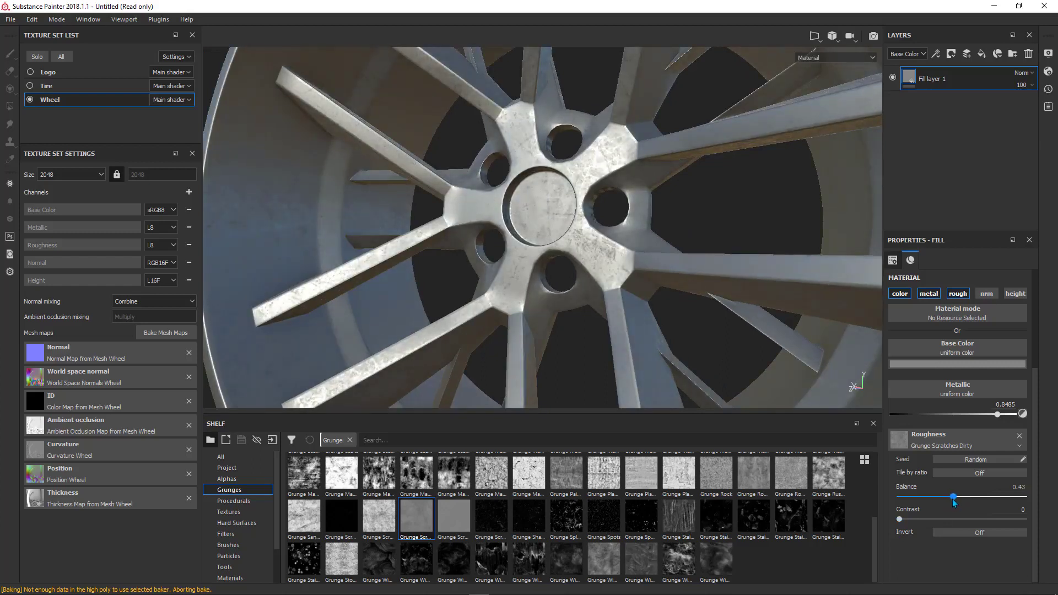
pyautogui.keyDown('alt'); pyautogui.moveTo(578, 303); pyautogui.dragTo(478, 239); pyautogui.keyUp('alt')
pyautogui.keyDown('alt'); pyautogui.moveTo(482, 253); pyautogui.dragTo(477, 190, button='middle'); pyautogui.keyUp('alt')
pyautogui.scroll(4, 466, 158)
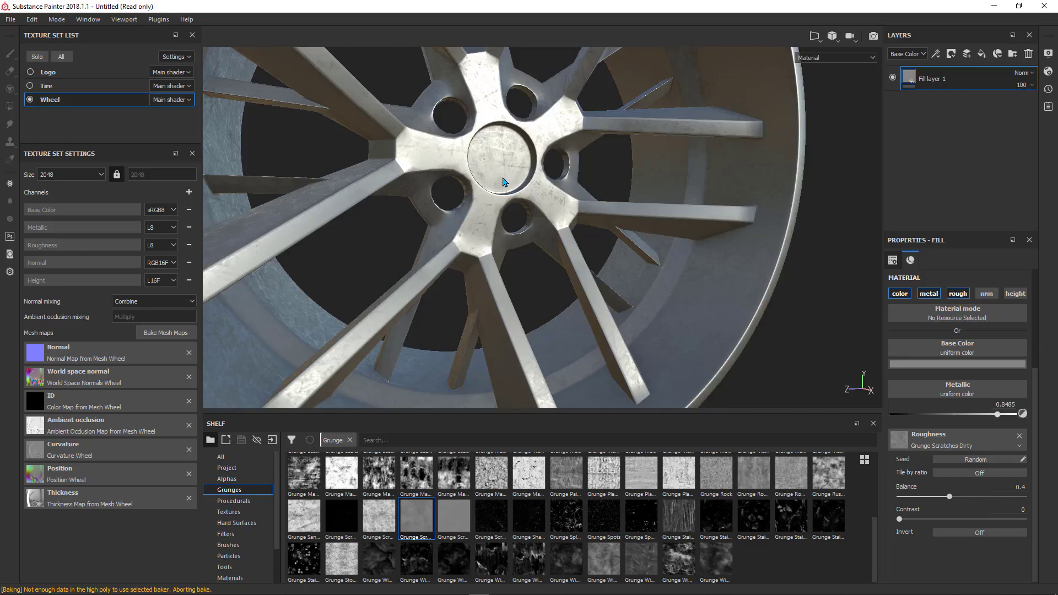
# Rename Fill layer 1 to 'base'
pyautogui.doubleClick(926, 79)
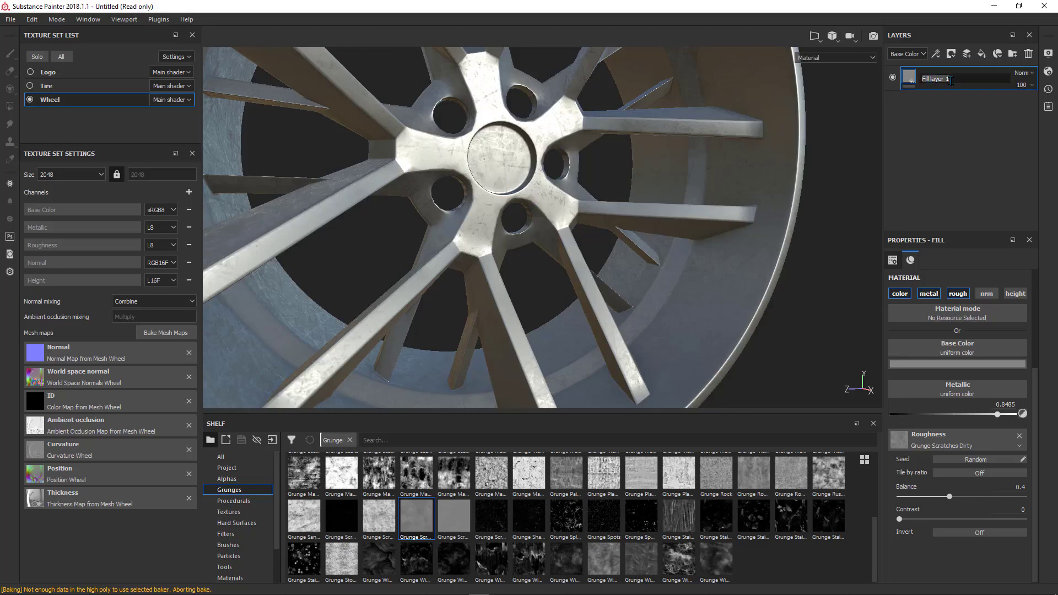
pyautogui.press('BackSpace')
pyautogui.press('Return')
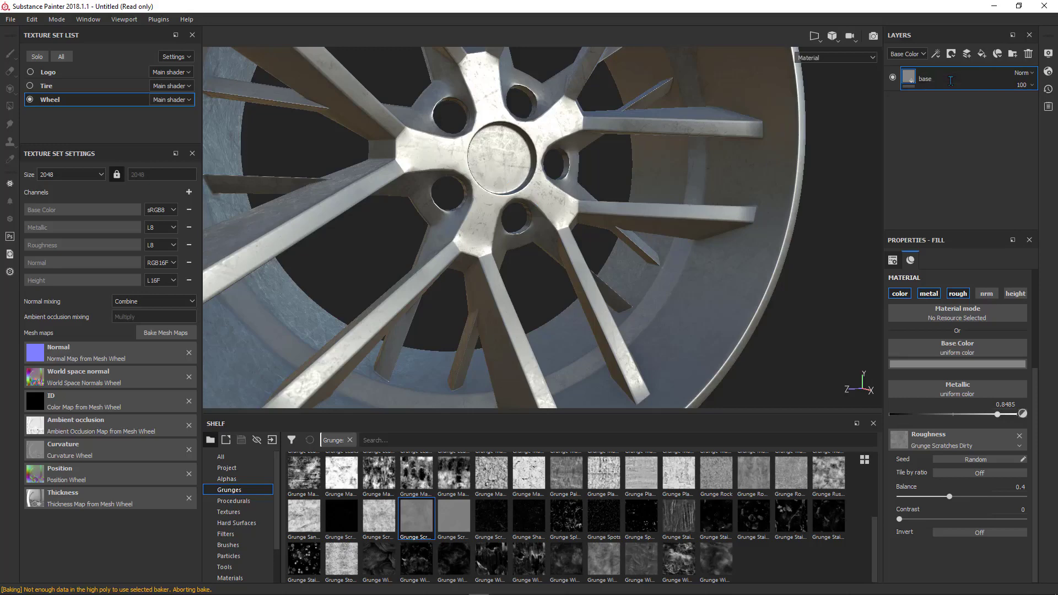
# Add a new fill layer with color, metal, rough and nrm channels disabled, leaving only height
pyautogui.click(982, 54)
pyautogui.click(900, 307)
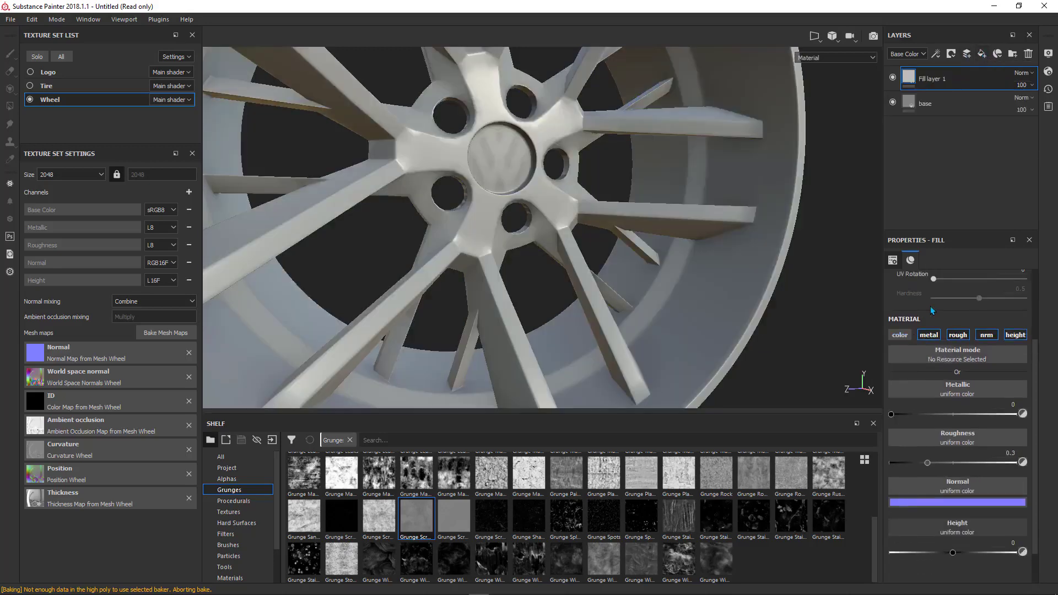
pyautogui.click(928, 336)
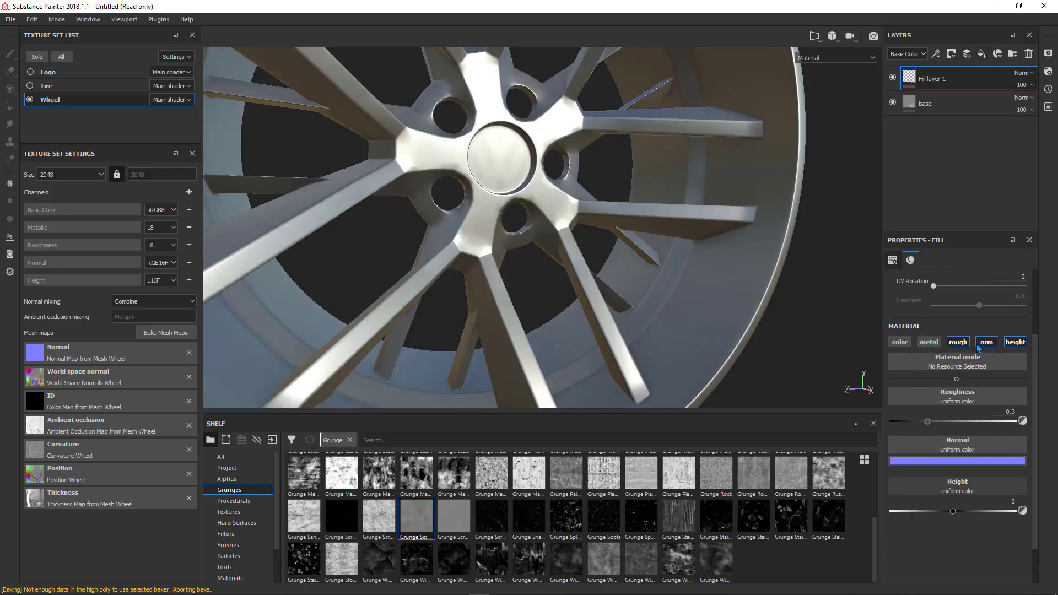
pyautogui.click(958, 342)
pyautogui.click(985, 340)
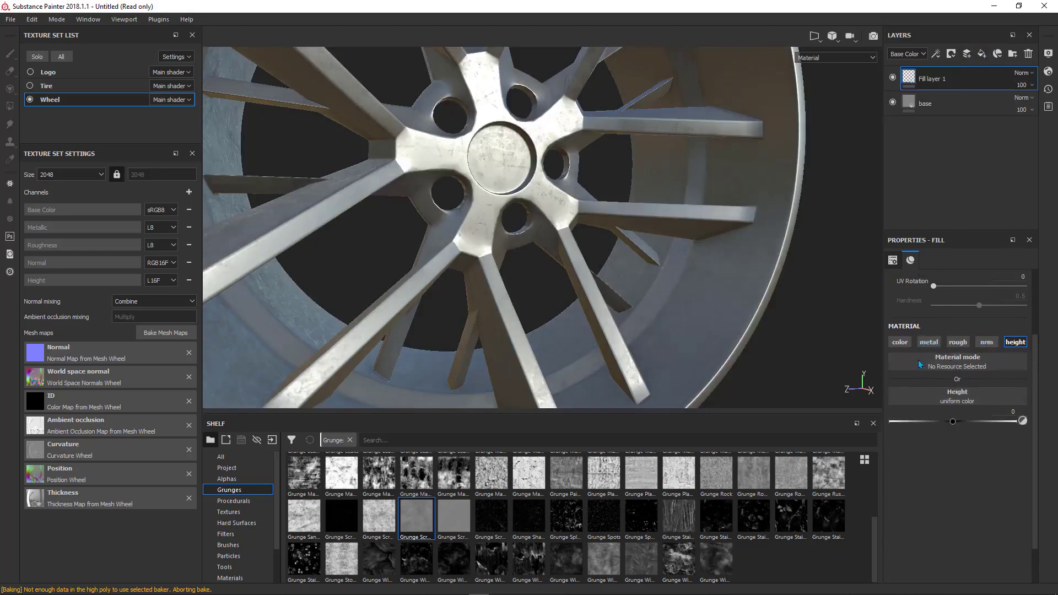
pyautogui.keyDown('alt'); pyautogui.moveTo(590, 203); pyautogui.dragTo(569, 189); pyautogui.keyUp('alt')
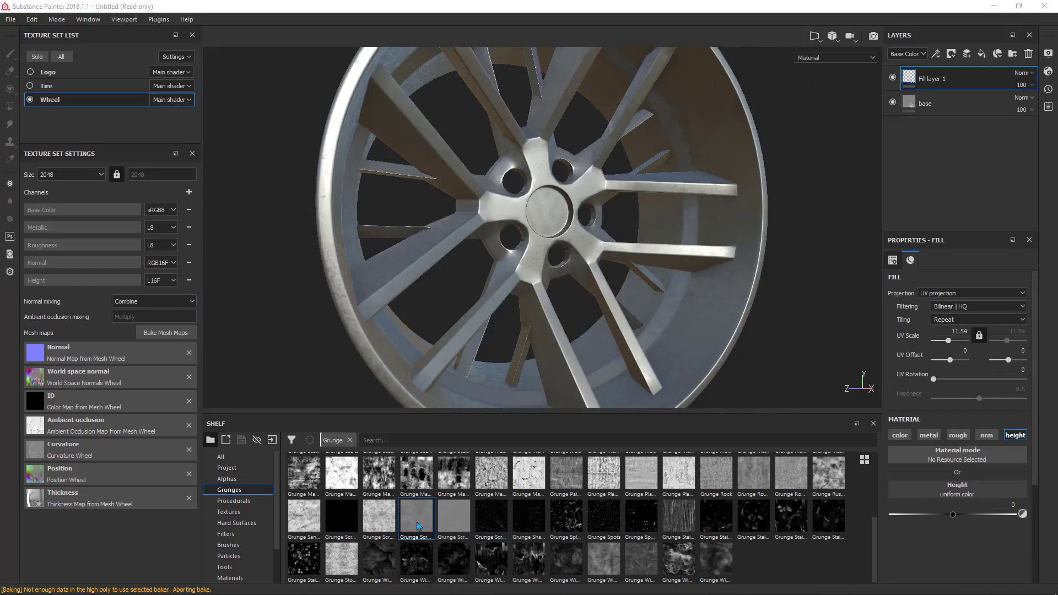
# Apply Grunge Scratches Dirty to the new layer's Height for bumpy relief across the rim
pyautogui.moveTo(414, 524)
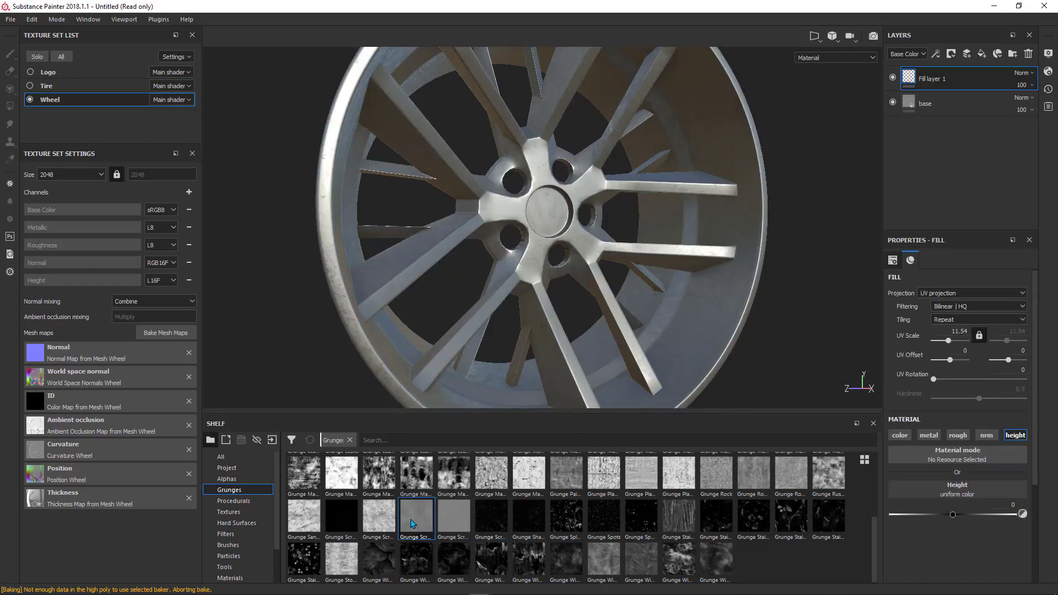
pyautogui.moveTo(410, 519); pyautogui.dragTo(949, 487)
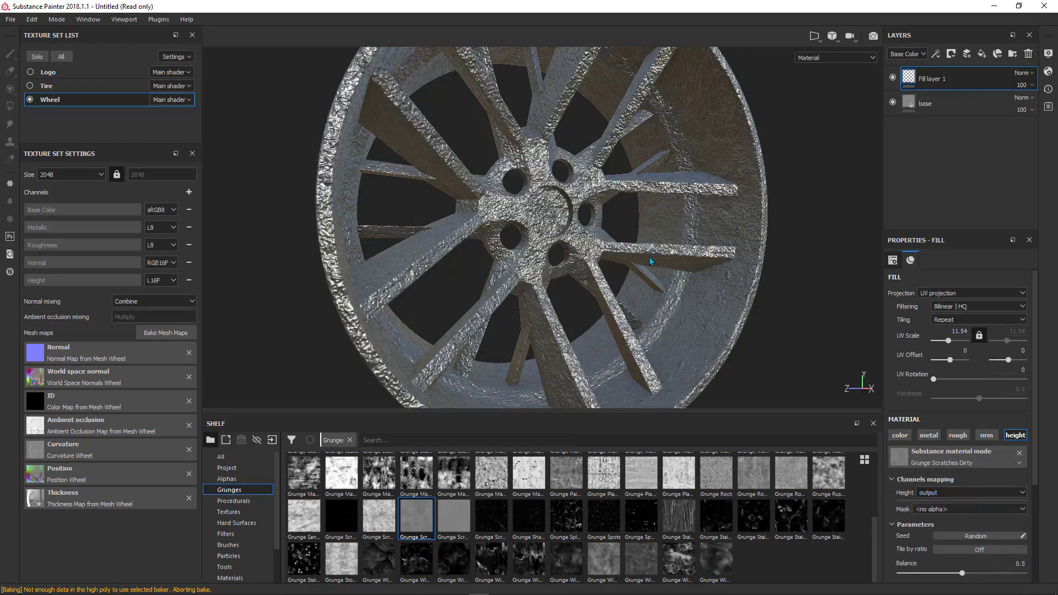
pyautogui.moveTo(683, 229)
pyautogui.keyDown('alt'); pyautogui.mouseDown()
pyautogui.moveTo(572, 222)
pyautogui.moveTo(675, 228)
pyautogui.mouseUp(); pyautogui.keyUp('alt')
pyautogui.scroll(2, 647, 229)
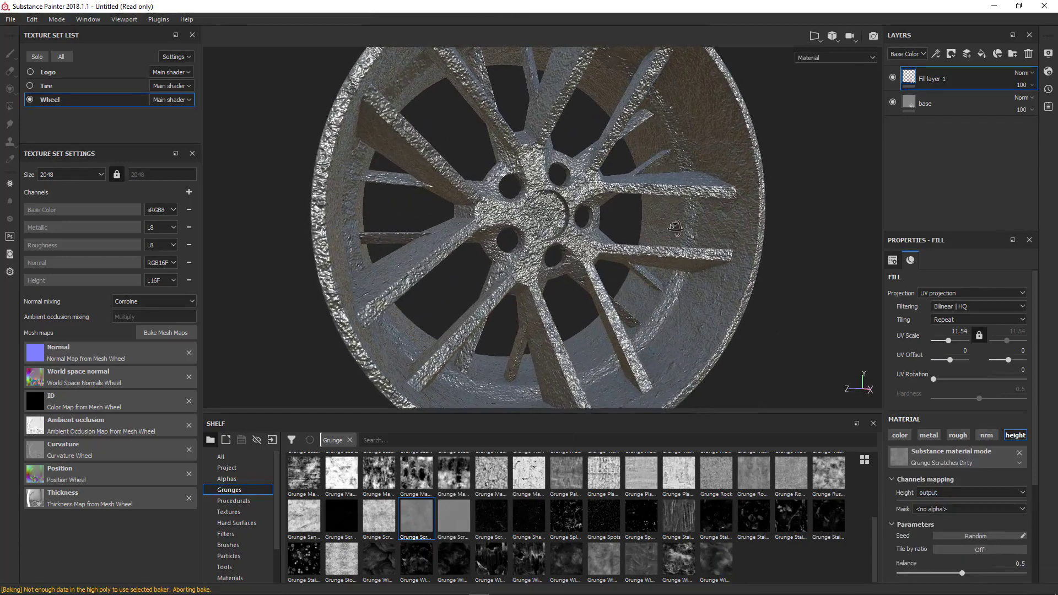
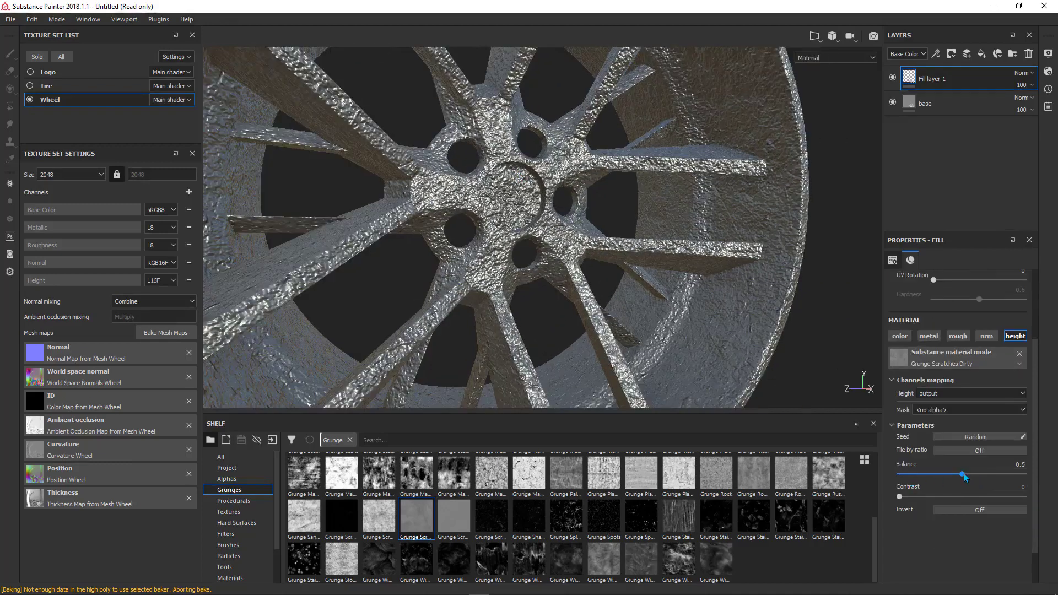
# Set the Grunge Scratches Dirty height grunge's Balance to 0.54
pyautogui.moveTo(963, 474)
pyautogui.mouseDown()
pyautogui.moveTo(935, 477)
pyautogui.moveTo(966, 474)
pyautogui.mouseUp()
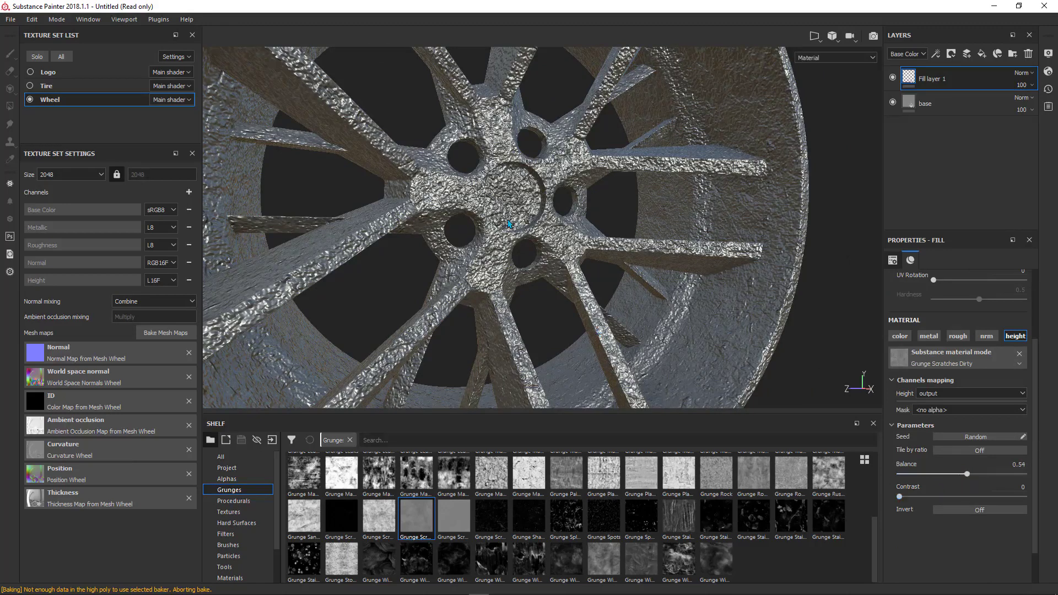
# Add a Levels effect affecting Height and set its midtone to 1.079
pyautogui.click(935, 53)
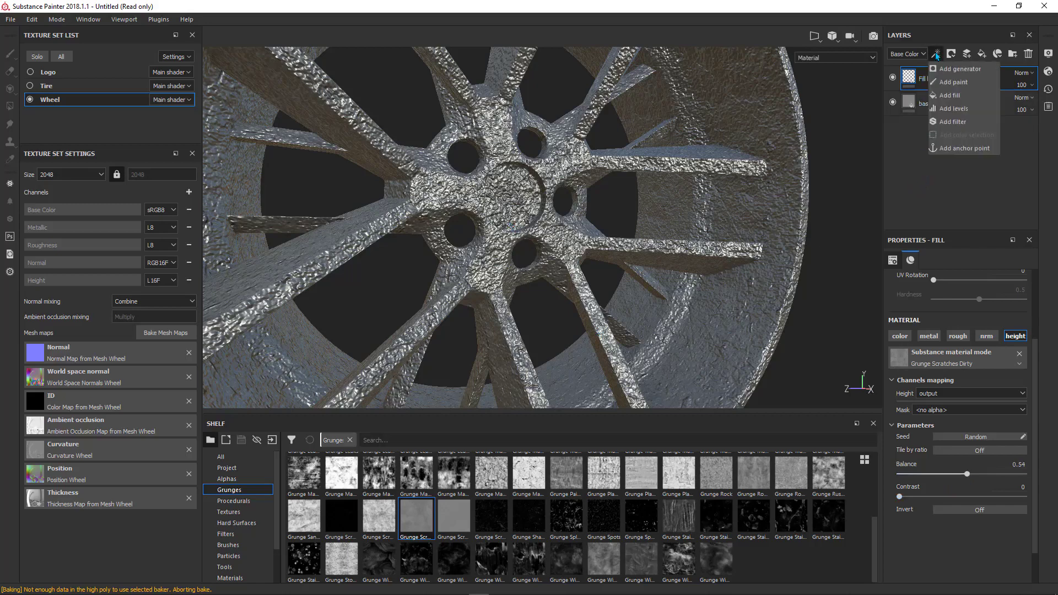
pyautogui.click(949, 108)
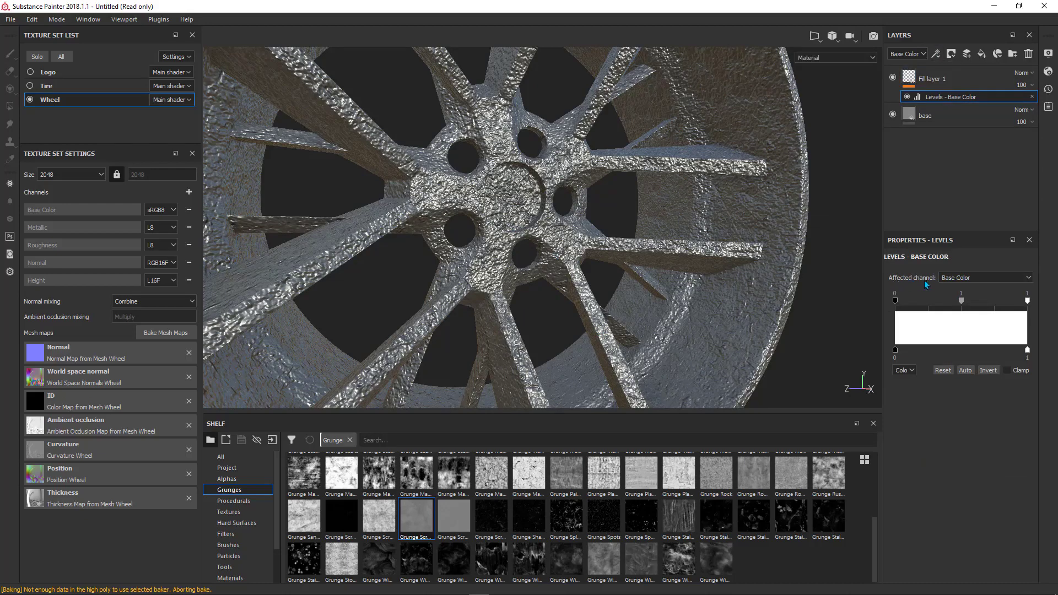
pyautogui.click(974, 276)
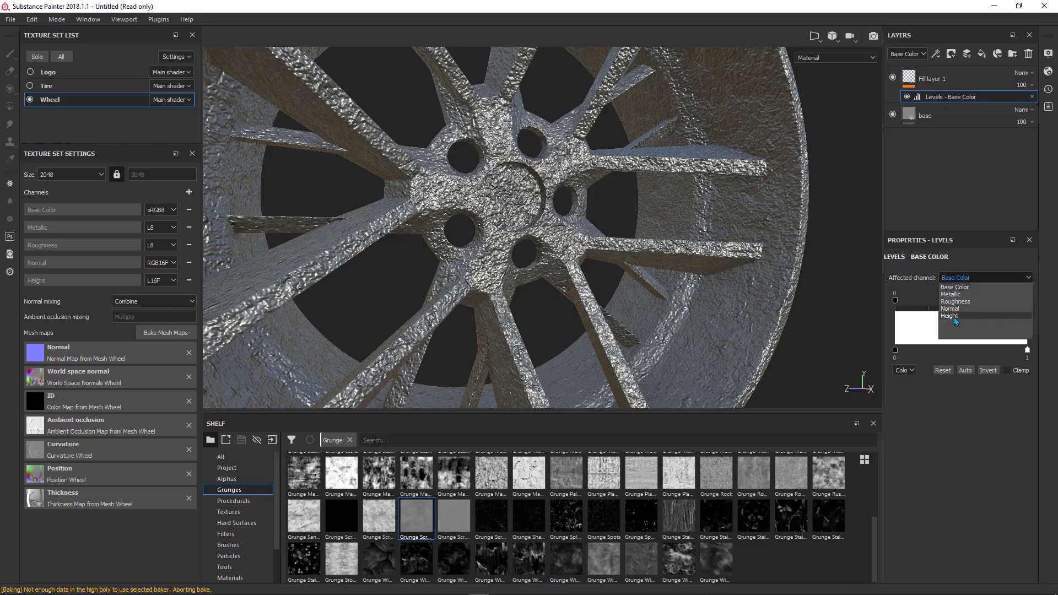
pyautogui.click(953, 317)
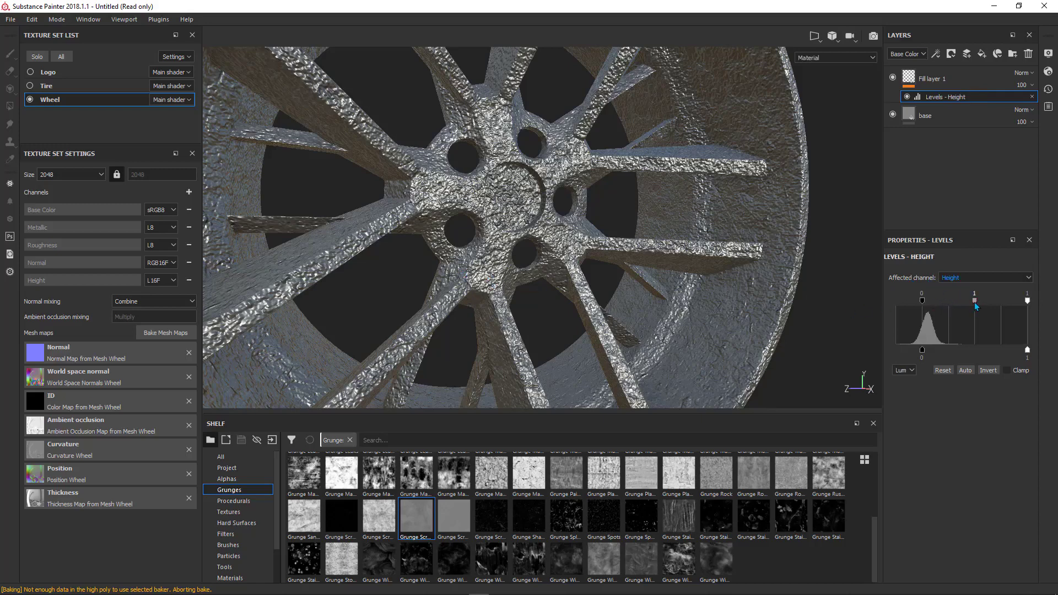
pyautogui.moveTo(974, 303)
pyautogui.mouseDown()
pyautogui.moveTo(960, 303)
pyautogui.moveTo(974, 303)
pyautogui.mouseUp()
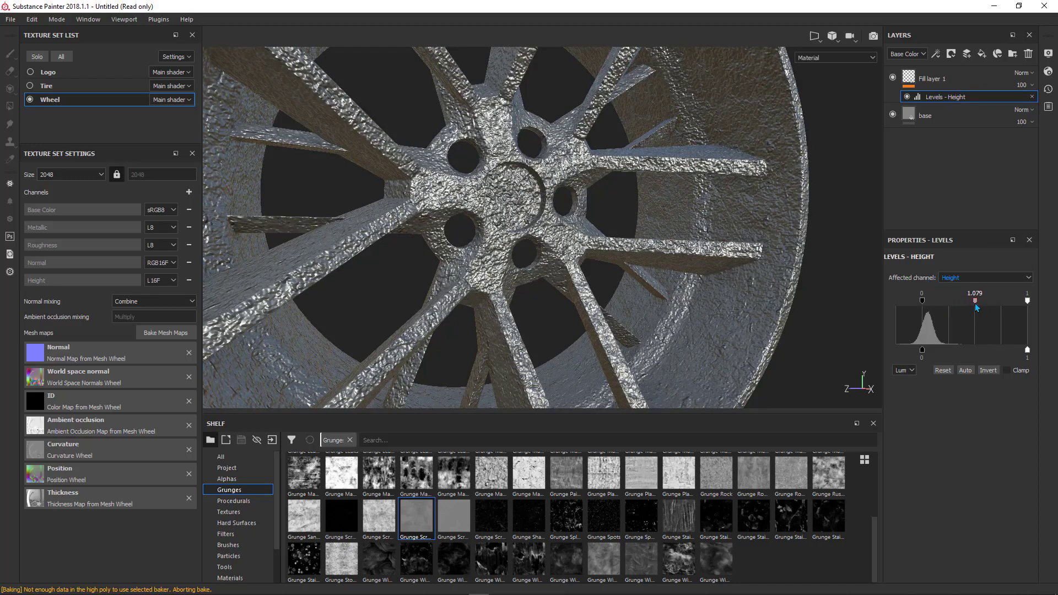
# Turn Invert on for the grunge fill so the pattern flips
pyautogui.click(959, 86)
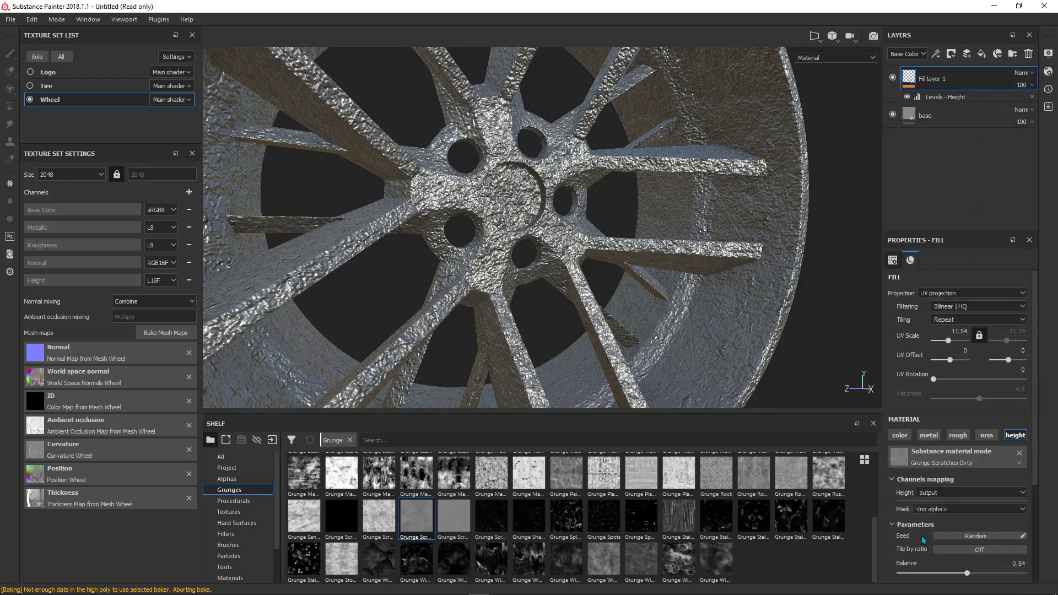
pyautogui.scroll(-2, 907, 549)
pyautogui.scroll(-1, 900, 559)
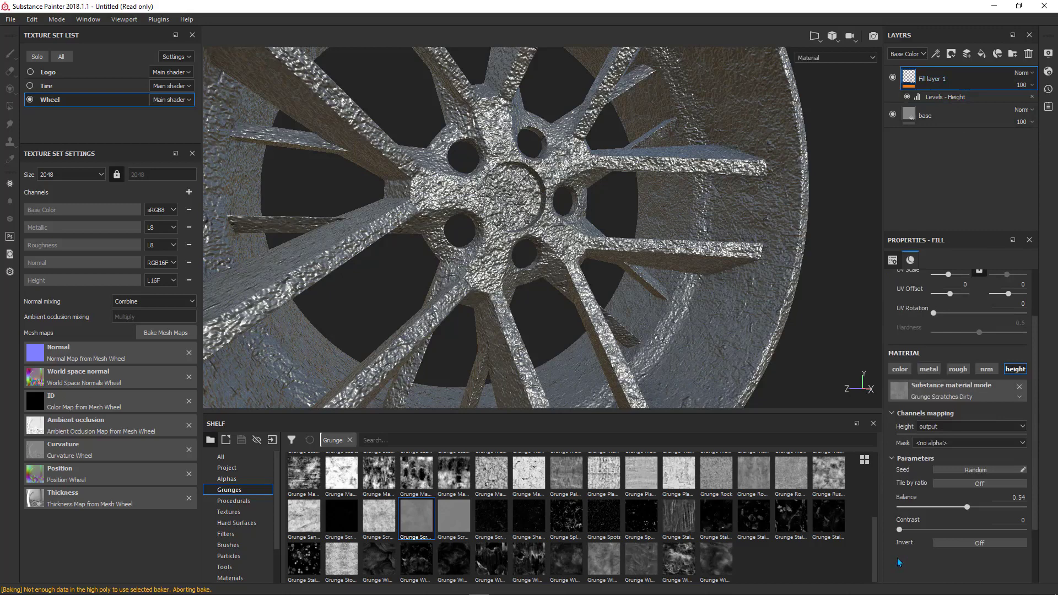
pyautogui.click(962, 546)
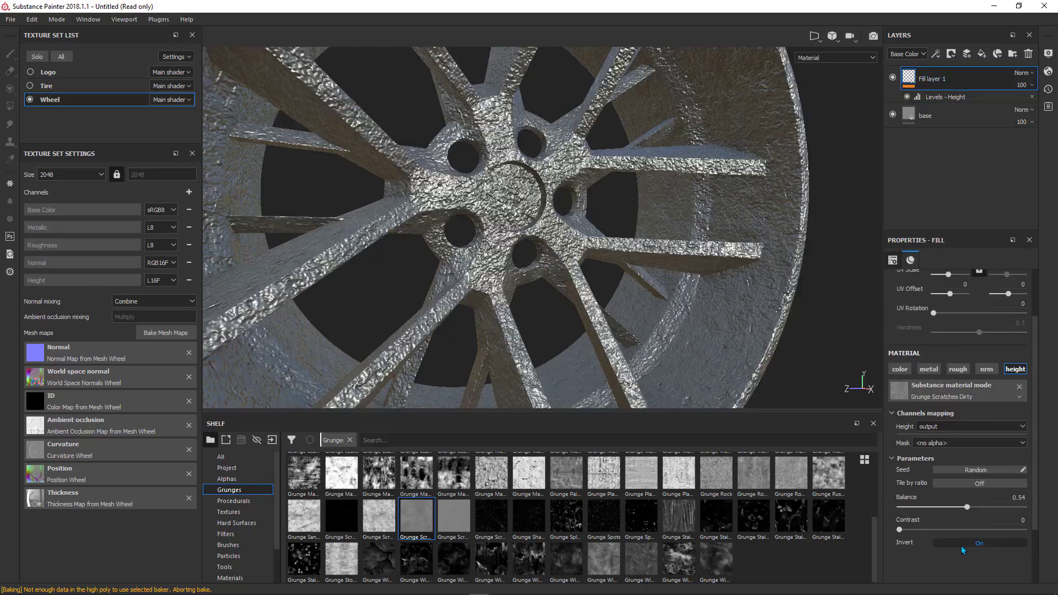
pyautogui.click(974, 98)
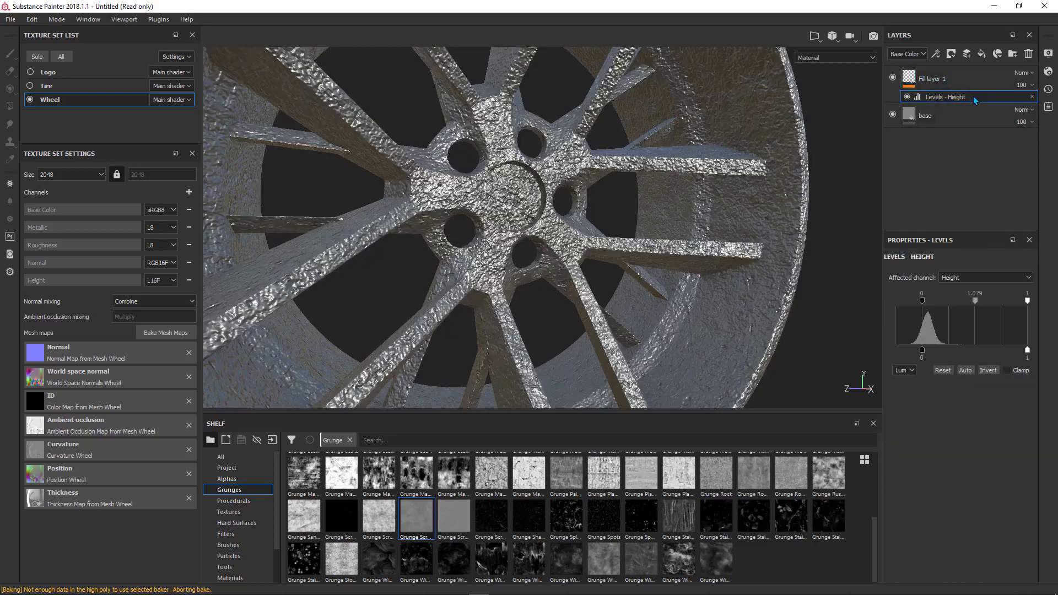
# Remap Levels height input to -0.217–0.661 with output capped at 0.938
pyautogui.moveTo(925, 304)
pyautogui.mouseDown()
pyautogui.moveTo(903, 303)
pyautogui.moveTo(956, 307)
pyautogui.moveTo(899, 307)
pyautogui.moveTo(939, 301)
pyautogui.mouseUp()
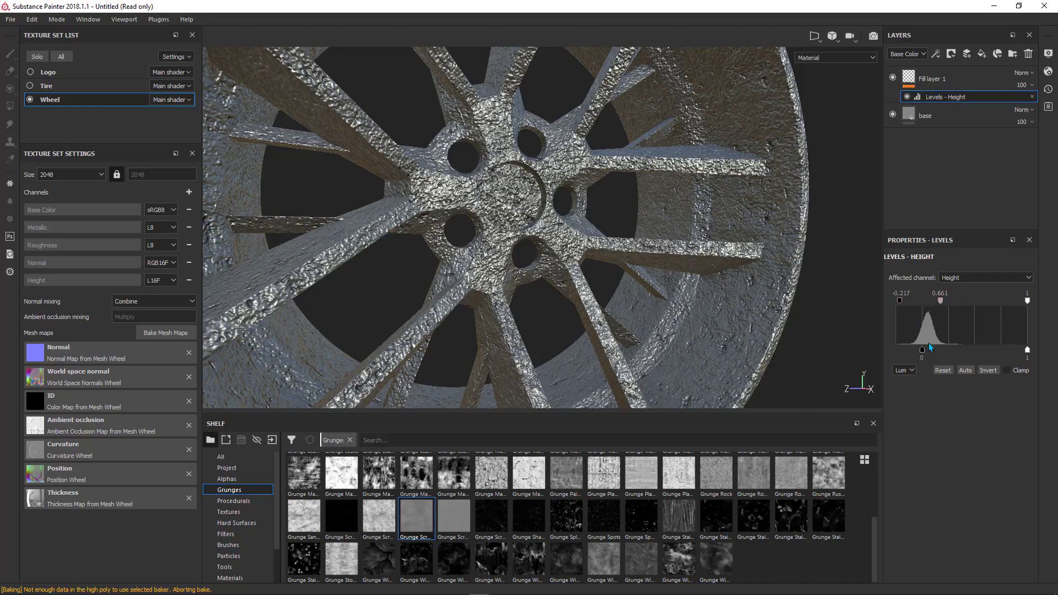
pyautogui.moveTo(921, 348); pyautogui.dragTo(1024, 355)
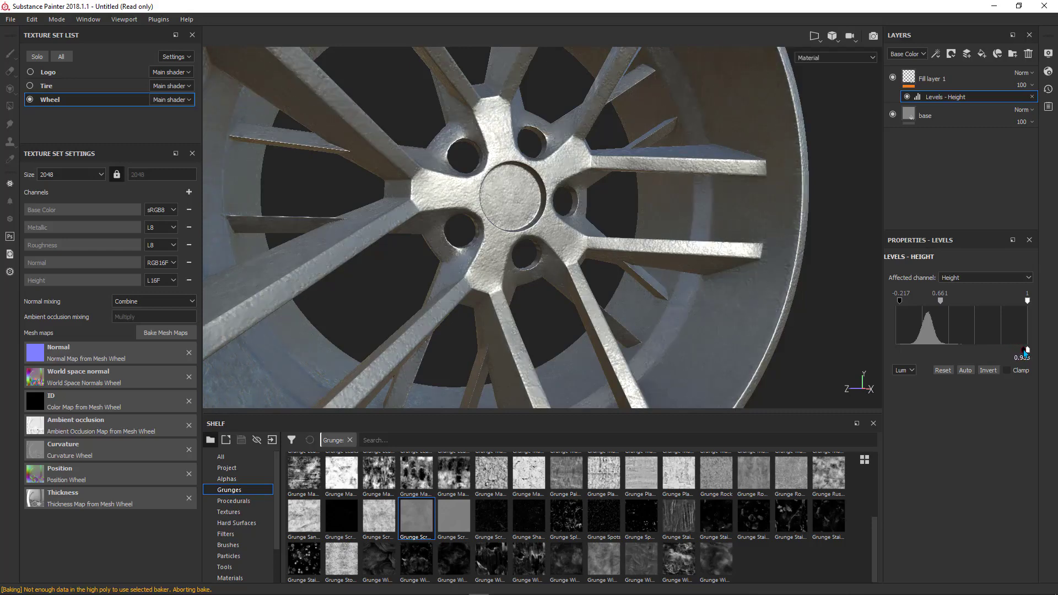
pyautogui.moveTo(1024, 354); pyautogui.dragTo(1026, 353)
pyautogui.keyDown('alt'); pyautogui.moveTo(679, 269); pyautogui.dragTo(567, 264); pyautogui.keyUp('alt')
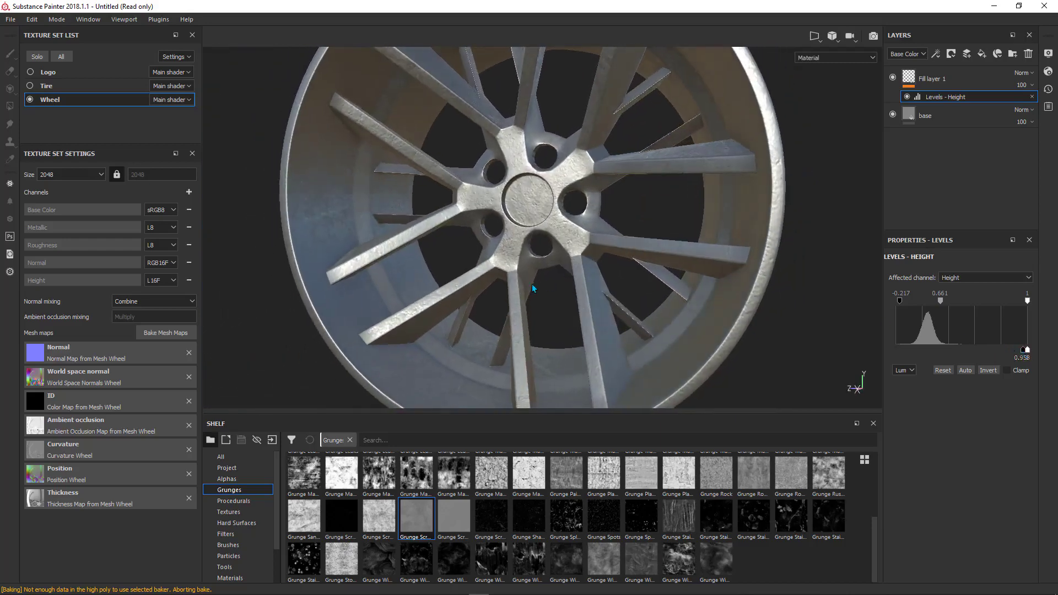
pyautogui.keyDown('alt'); pyautogui.moveTo(492, 304); pyautogui.dragTo(495, 277, button='middle'); pyautogui.keyUp('alt')
pyautogui.keyDown('alt'); pyautogui.moveTo(495, 277); pyautogui.dragTo(581, 260); pyautogui.keyUp('alt')
pyautogui.moveTo(580, 260)
pyautogui.keyDown('alt'); pyautogui.mouseDown(button='right')
pyautogui.moveTo(597, 272)
pyautogui.moveTo(581, 262)
pyautogui.mouseUp(button='right'); pyautogui.keyUp('alt')
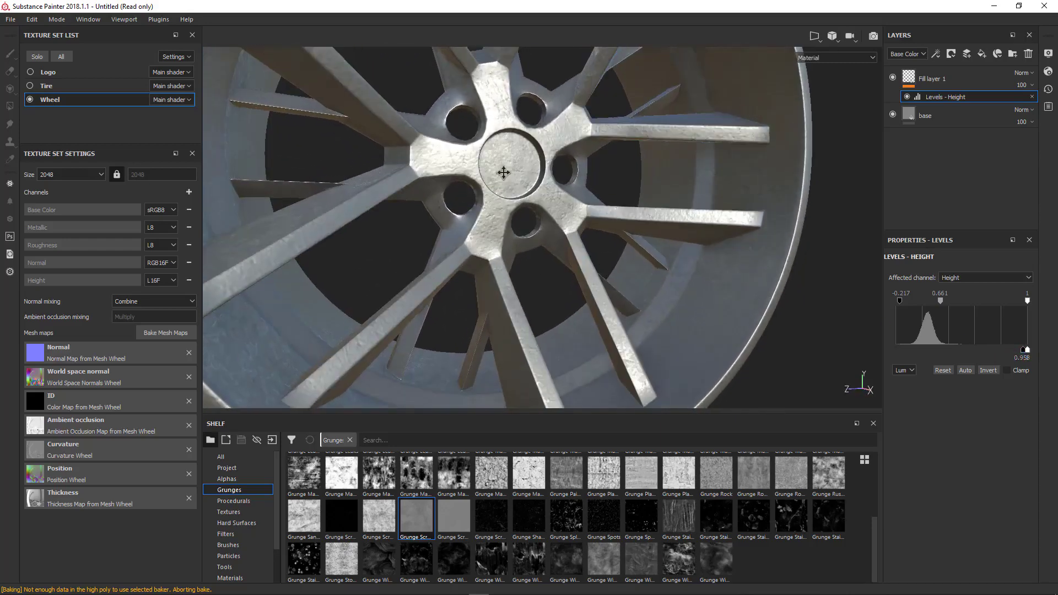
pyautogui.keyDown('alt'); pyautogui.moveTo(503, 172); pyautogui.dragTo(510, 195, button='middle'); pyautogui.keyUp('alt')
pyautogui.keyDown('alt'); pyautogui.moveTo(510, 194); pyautogui.dragTo(504, 194); pyautogui.keyUp('alt')
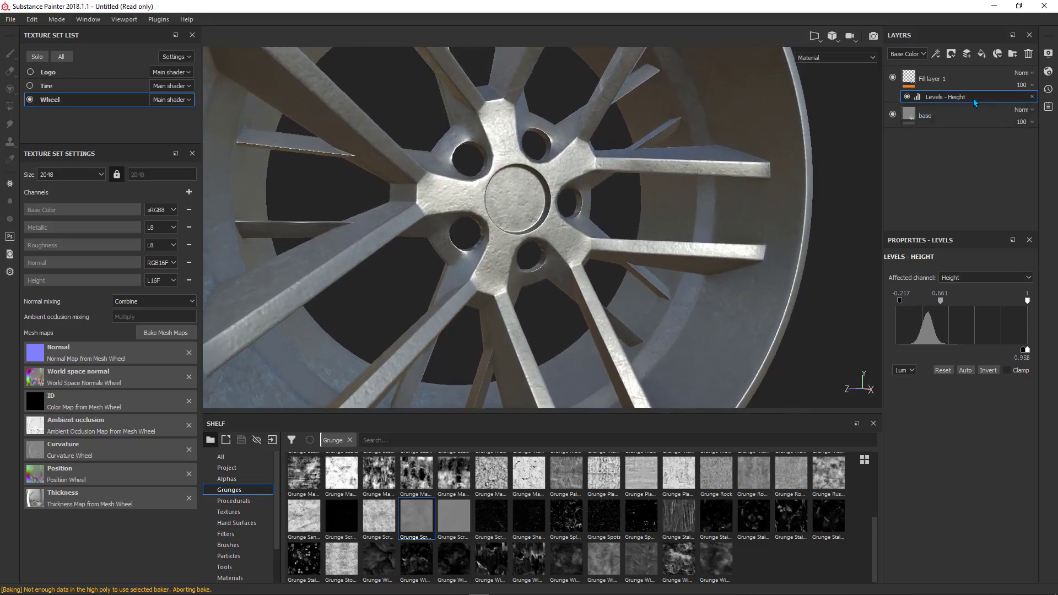
# Add a Sharpen filter on height only, roughness off, with intensity about 0.08
pyautogui.click(936, 54)
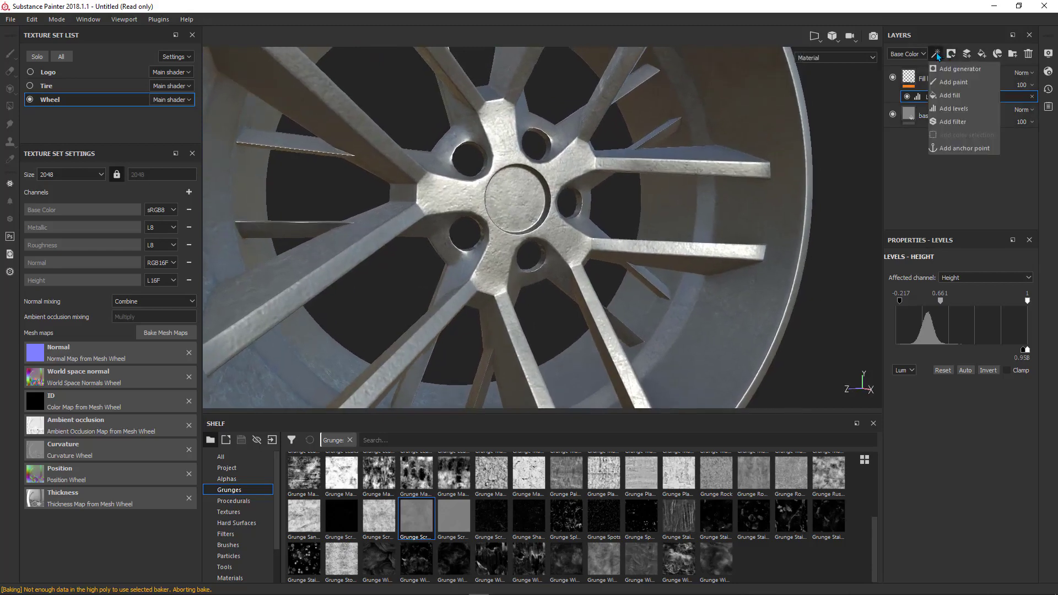
pyautogui.click(954, 121)
pyautogui.click(989, 294)
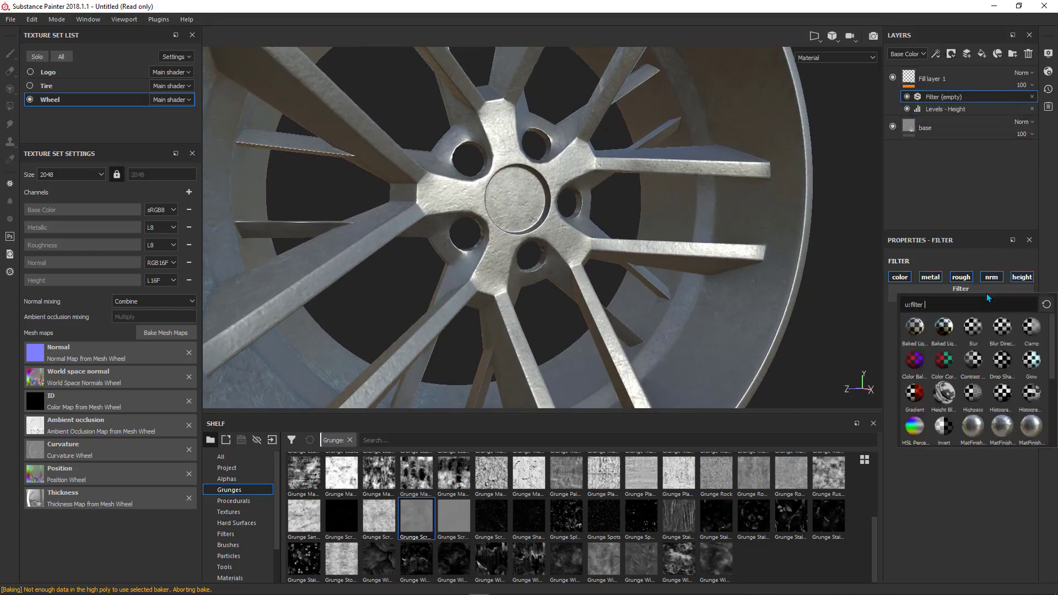
pyautogui.scroll(-4, 980, 375)
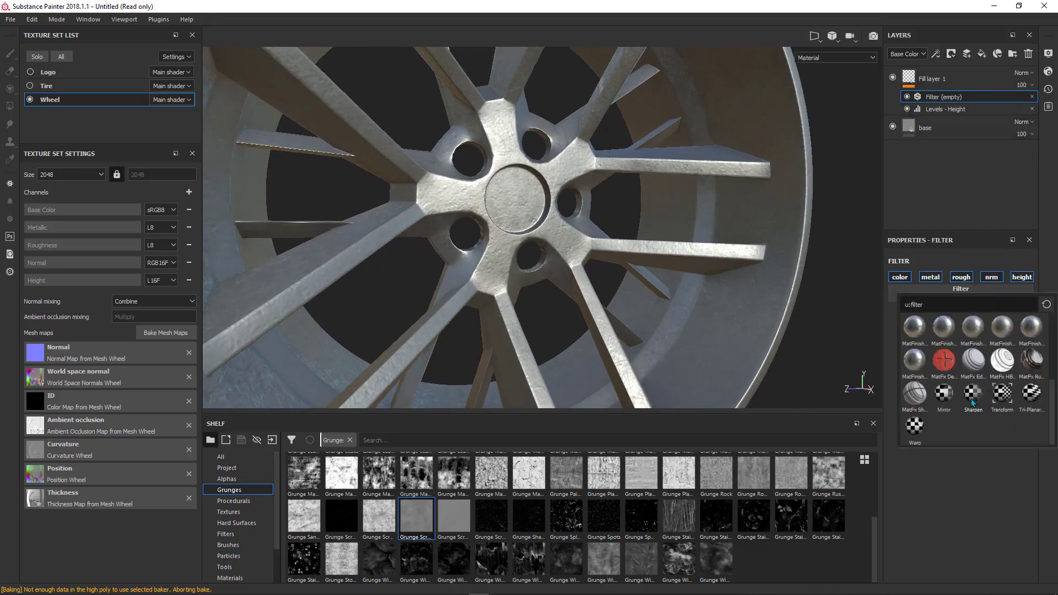
pyautogui.click(972, 393)
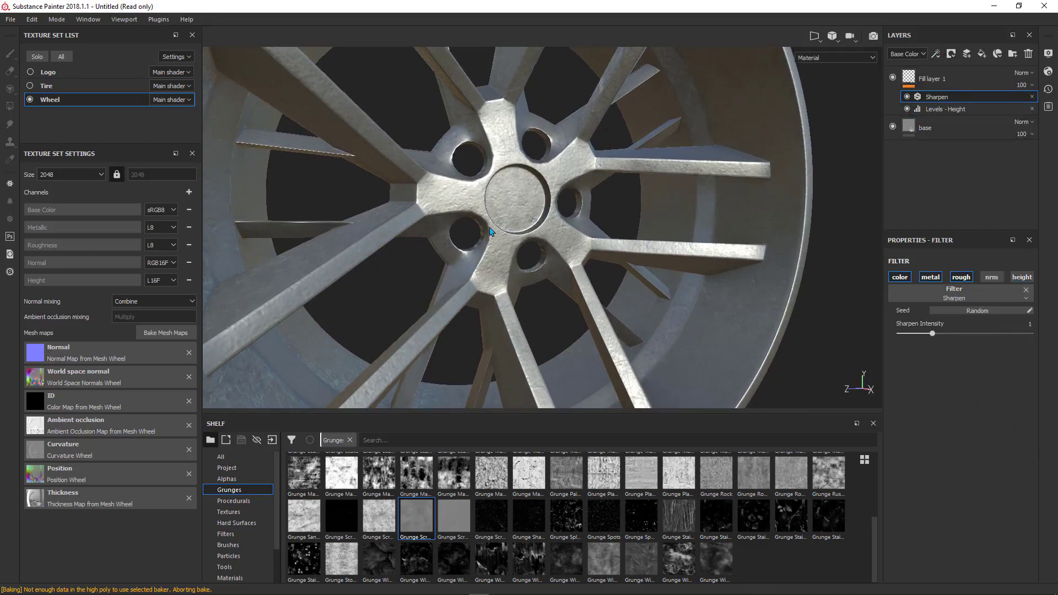
pyautogui.keyDown('alt'); pyautogui.moveTo(481, 205); pyautogui.dragTo(499, 257); pyautogui.keyUp('alt')
pyautogui.moveTo(932, 333)
pyautogui.mouseDown()
pyautogui.moveTo(966, 333)
pyautogui.moveTo(947, 336)
pyautogui.mouseUp()
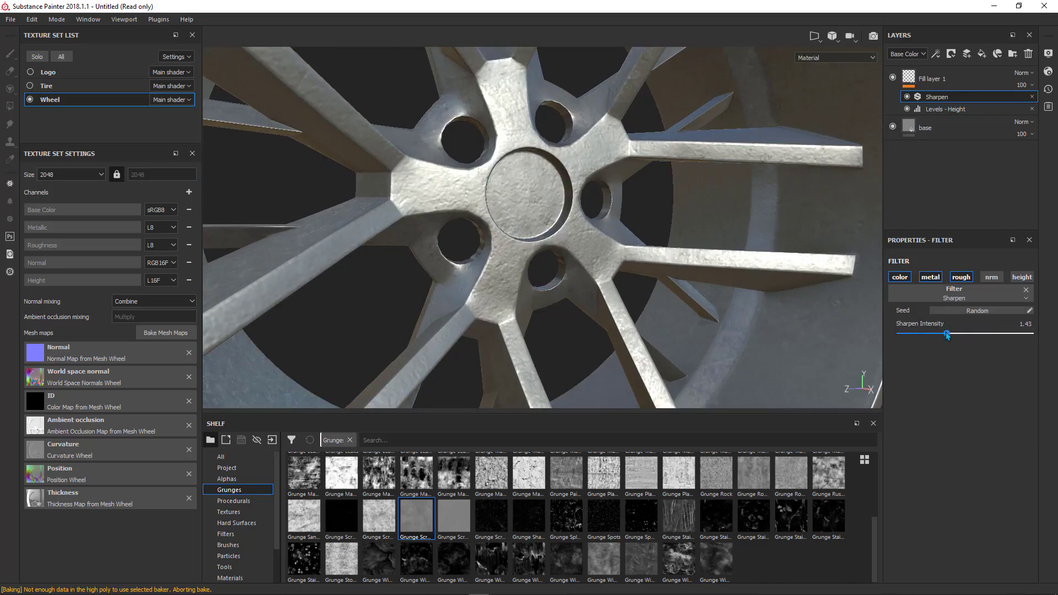
pyautogui.click(1018, 276)
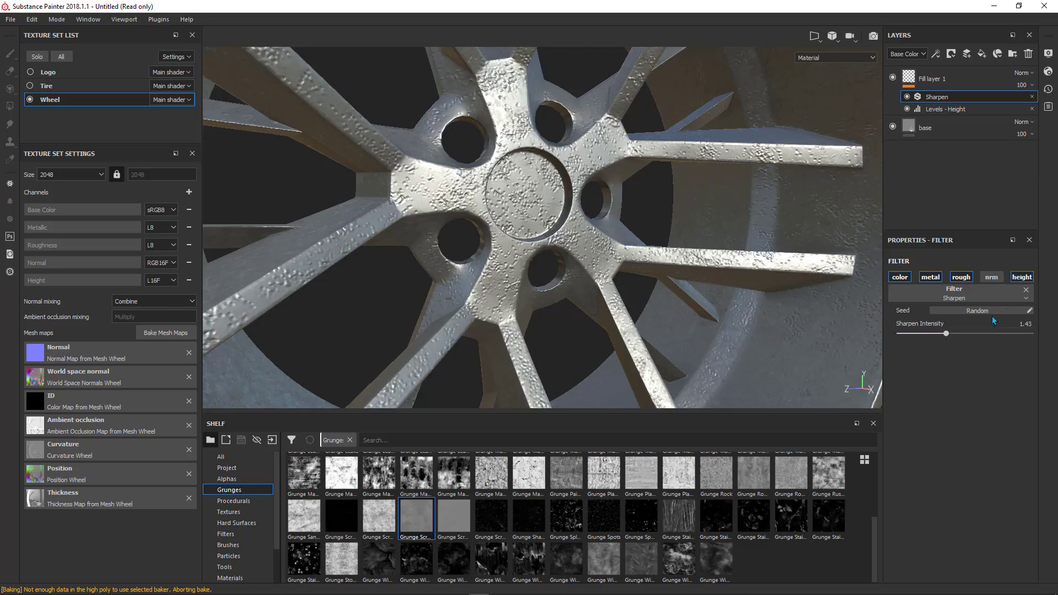
pyautogui.moveTo(946, 333); pyautogui.dragTo(894, 339)
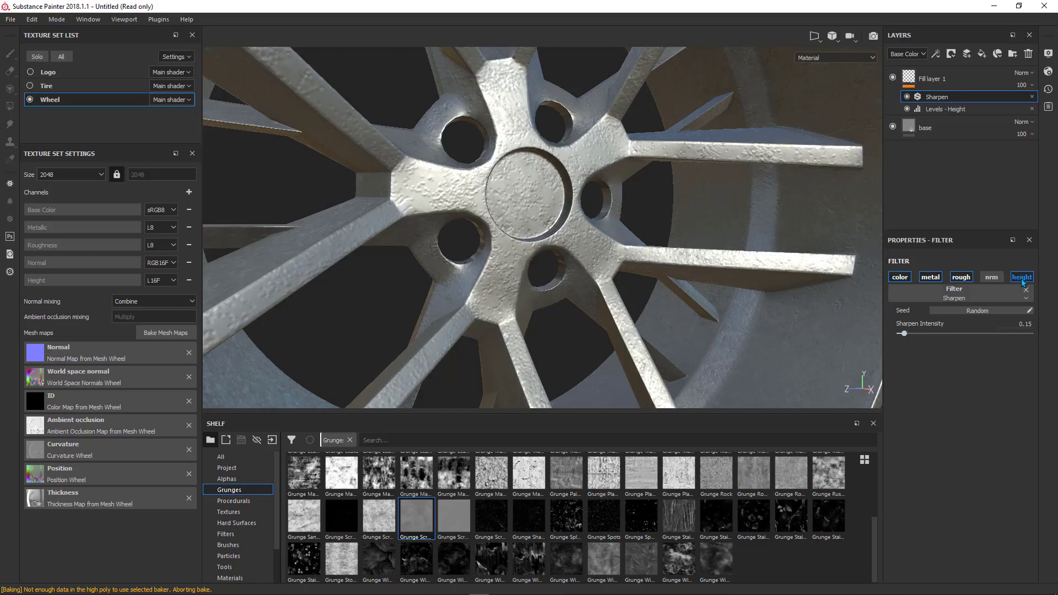
pyautogui.click(960, 277)
pyautogui.moveTo(903, 336)
pyautogui.mouseDown()
pyautogui.moveTo(922, 342)
pyautogui.moveTo(902, 337)
pyautogui.mouseUp()
pyautogui.keyDown('alt'); pyautogui.moveTo(609, 255); pyautogui.dragTo(559, 250); pyautogui.keyUp('alt')
pyautogui.keyDown('alt'); pyautogui.moveTo(511, 217); pyautogui.dragTo(517, 229); pyautogui.keyUp('alt')
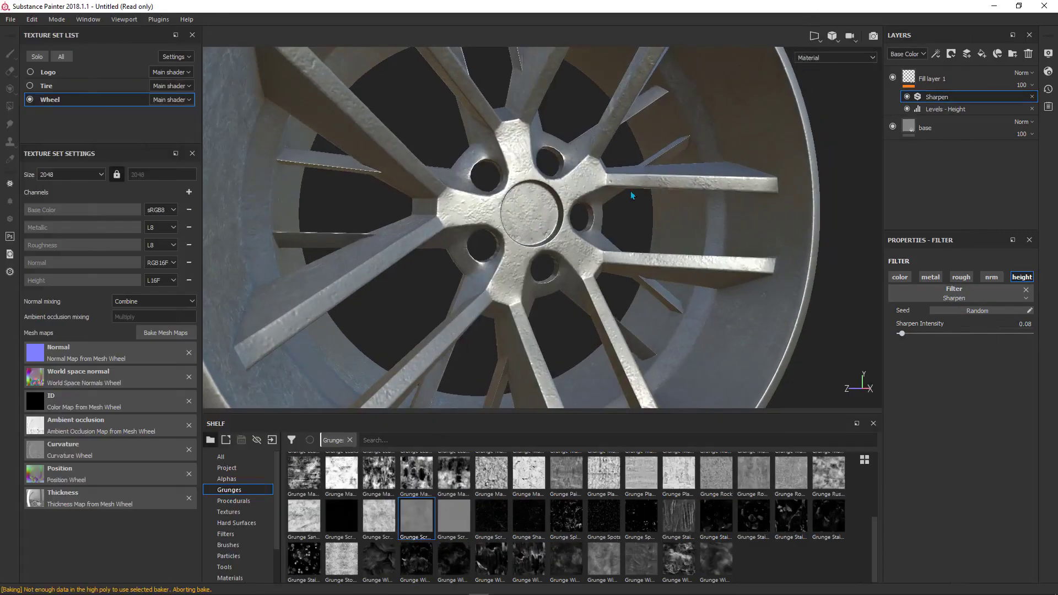
# Rename the grunge fill layer to 'Hight'
pyautogui.click(952, 76)
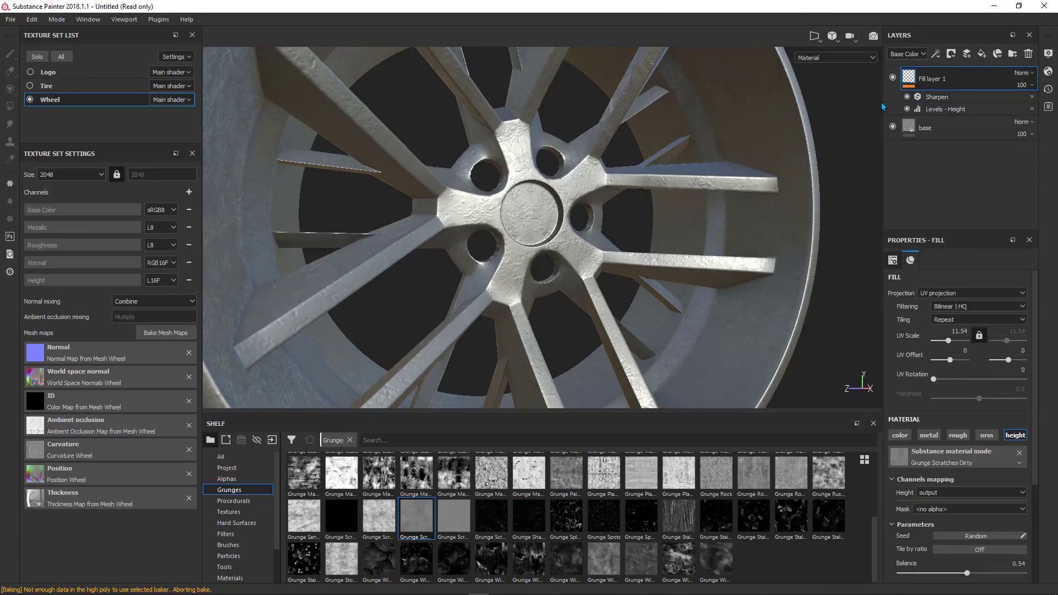
pyautogui.doubleClick(928, 80)
pyautogui.moveTo(908, 85)
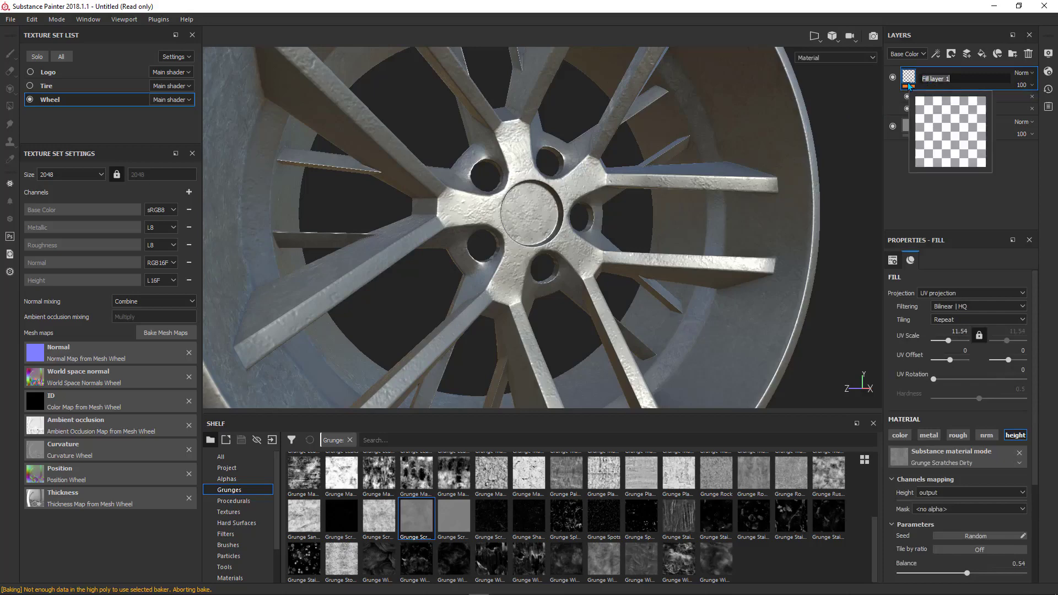
pyautogui.write('Hight')
pyautogui.press('Return')
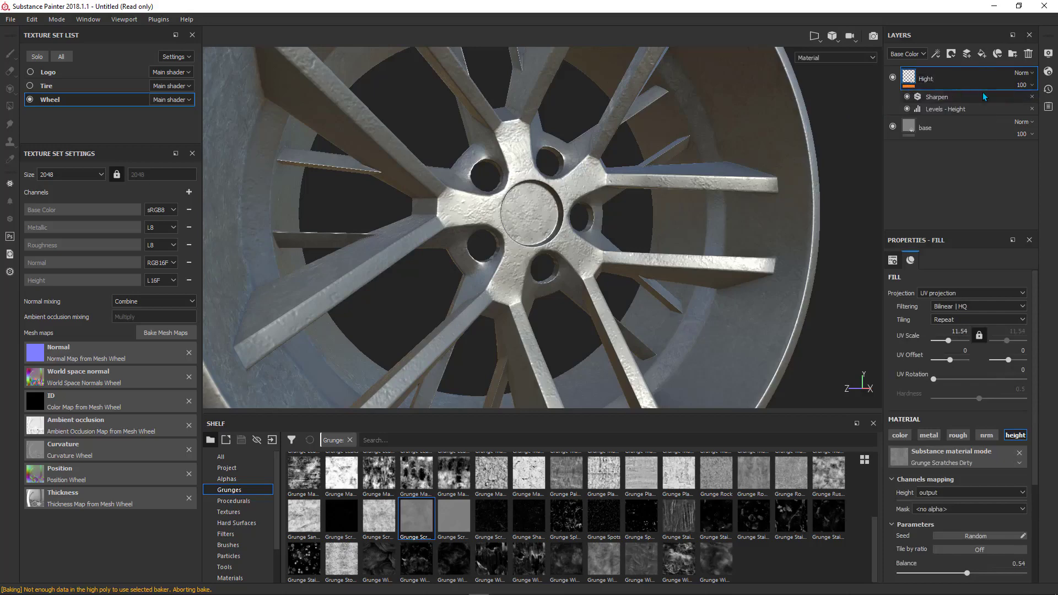
# Add a new fill layer and set its base colour to near-black
pyautogui.click(981, 55)
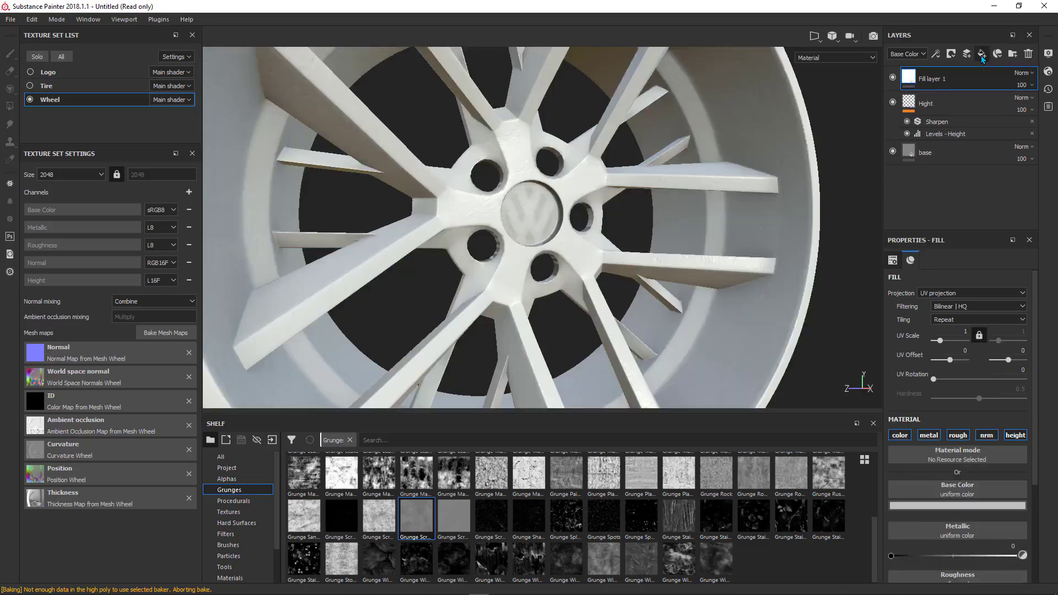
pyautogui.scroll(-3, 551, 215)
pyautogui.keyDown('alt'); pyautogui.moveTo(549, 215); pyautogui.dragTo(575, 222); pyautogui.keyUp('alt')
pyautogui.keyDown('alt'); pyautogui.moveTo(498, 216); pyautogui.dragTo(545, 167, button='middle'); pyautogui.keyUp('alt')
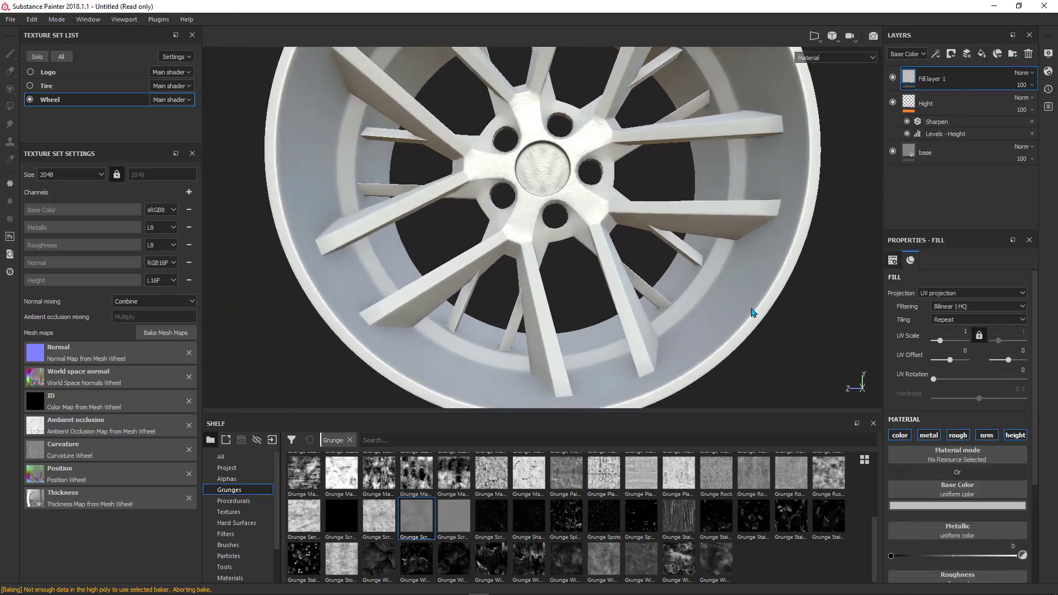
pyautogui.click(925, 507)
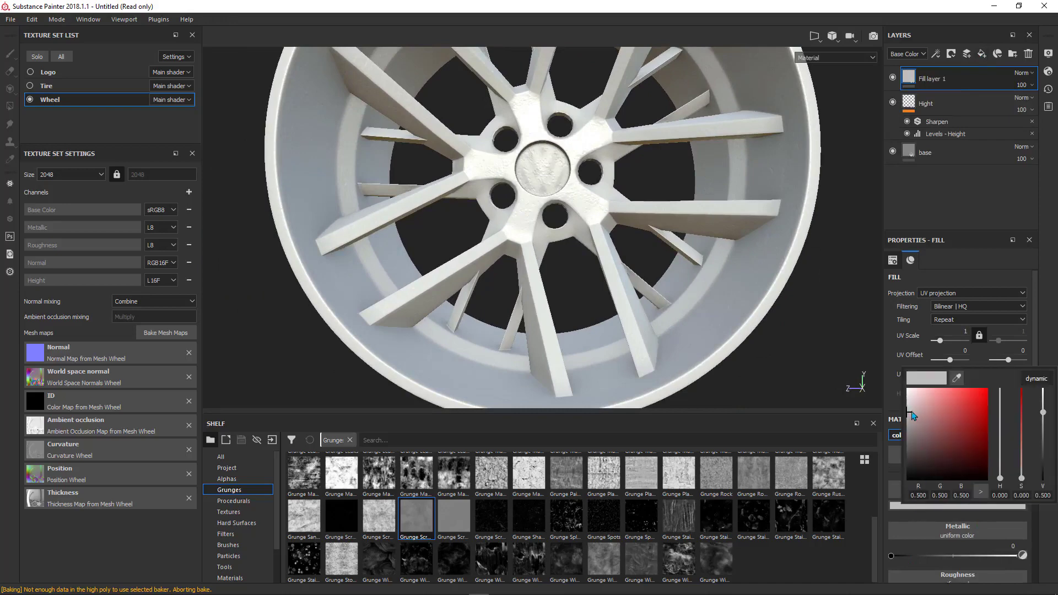
pyautogui.moveTo(911, 415); pyautogui.dragTo(891, 470)
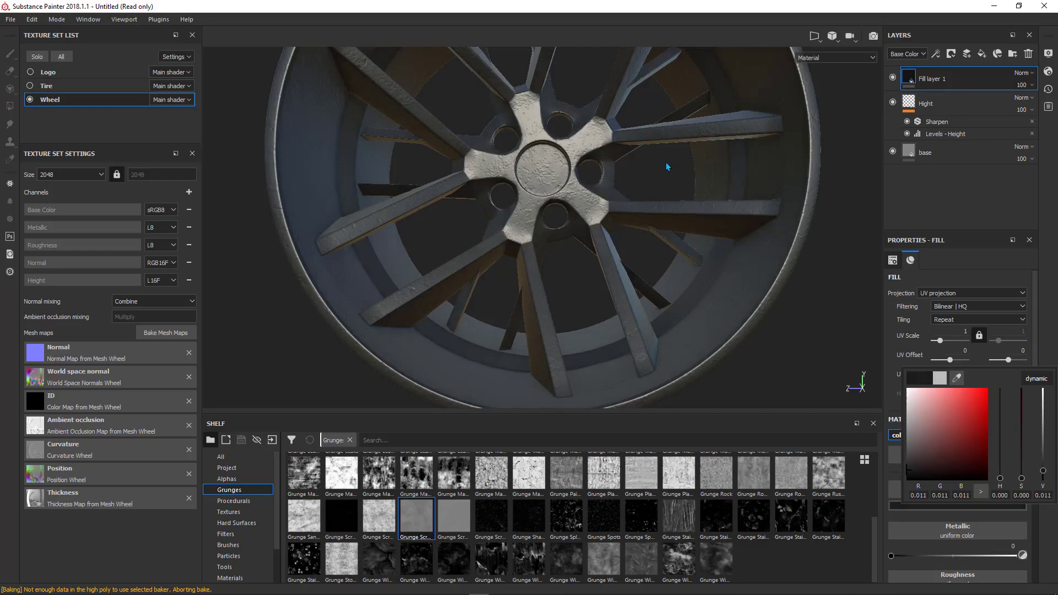
pyautogui.keyDown('alt'); pyautogui.moveTo(668, 165); pyautogui.dragTo(590, 164); pyautogui.keyUp('alt')
pyautogui.keyDown('alt'); pyautogui.moveTo(523, 172); pyautogui.dragTo(538, 229, button='middle'); pyautogui.keyUp('alt')
pyautogui.keyDown('alt'); pyautogui.moveTo(538, 230); pyautogui.dragTo(557, 256, button='right'); pyautogui.keyUp('alt')
pyautogui.keyDown('alt'); pyautogui.moveTo(571, 275); pyautogui.dragTo(557, 242); pyautogui.keyUp('alt')
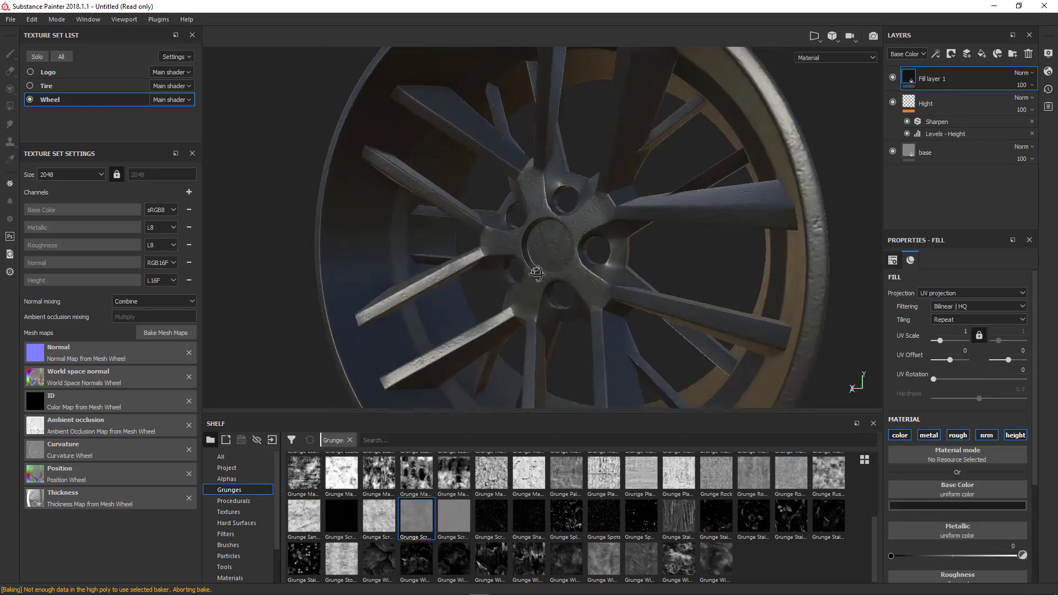
pyautogui.keyDown('alt'); pyautogui.moveTo(564, 229); pyautogui.dragTo(558, 183, button='middle'); pyautogui.keyUp('alt')
pyautogui.keyDown('alt'); pyautogui.moveTo(558, 184); pyautogui.dragTo(546, 208, button='right'); pyautogui.keyUp('alt')
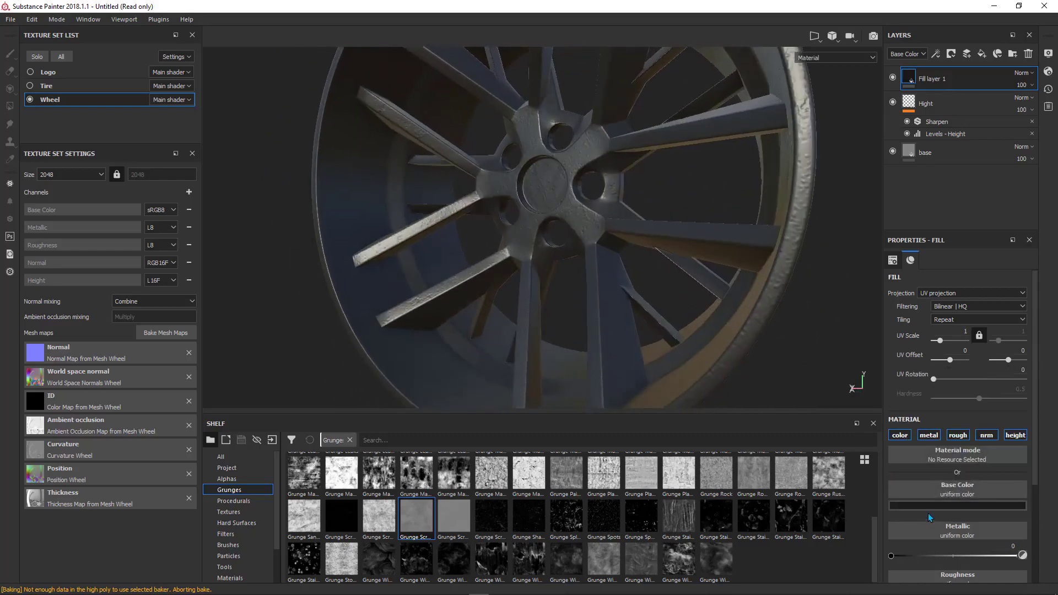
pyautogui.scroll(-1, 926, 517)
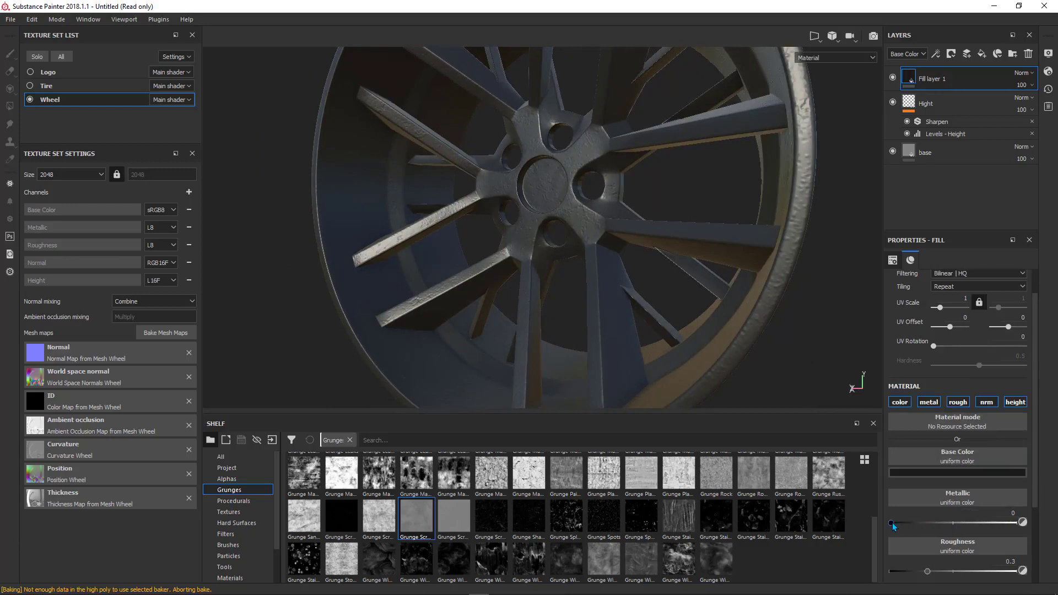
# Lower the fill's metallic to about 0.16 with roughness at 0.29
pyautogui.moveTo(891, 522)
pyautogui.mouseDown()
pyautogui.moveTo(1013, 526)
pyautogui.moveTo(903, 523)
pyautogui.moveTo(929, 526)
pyautogui.moveTo(931, 577)
pyautogui.moveTo(948, 576)
pyautogui.moveTo(917, 576)
pyautogui.moveTo(926, 576)
pyautogui.mouseUp()
pyautogui.keyDown('alt'); pyautogui.moveTo(687, 318); pyautogui.dragTo(596, 252); pyautogui.keyUp('alt')
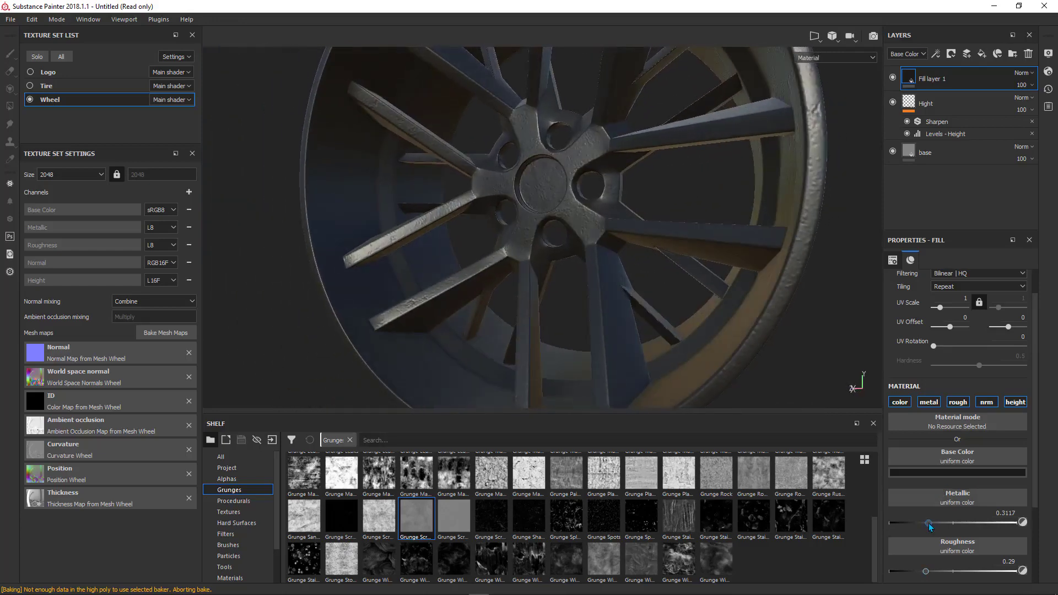
pyautogui.moveTo(928, 523)
pyautogui.mouseDown()
pyautogui.moveTo(884, 526)
pyautogui.moveTo(934, 520)
pyautogui.moveTo(896, 523)
pyautogui.moveTo(909, 522)
pyautogui.mouseUp()
pyautogui.keyDown('alt'); pyautogui.moveTo(518, 186); pyautogui.dragTo(607, 210); pyautogui.keyUp('alt')
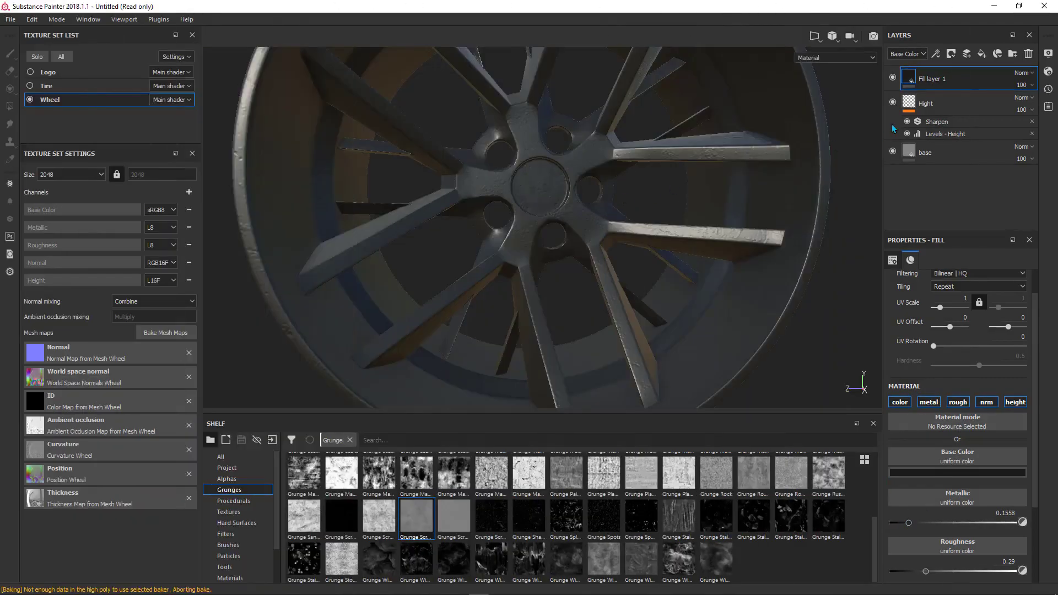
pyautogui.scroll(-1, 934, 440)
# Add a black mask to Fill layer 1, hiding the dark paint
pyautogui.rightClick(940, 75)
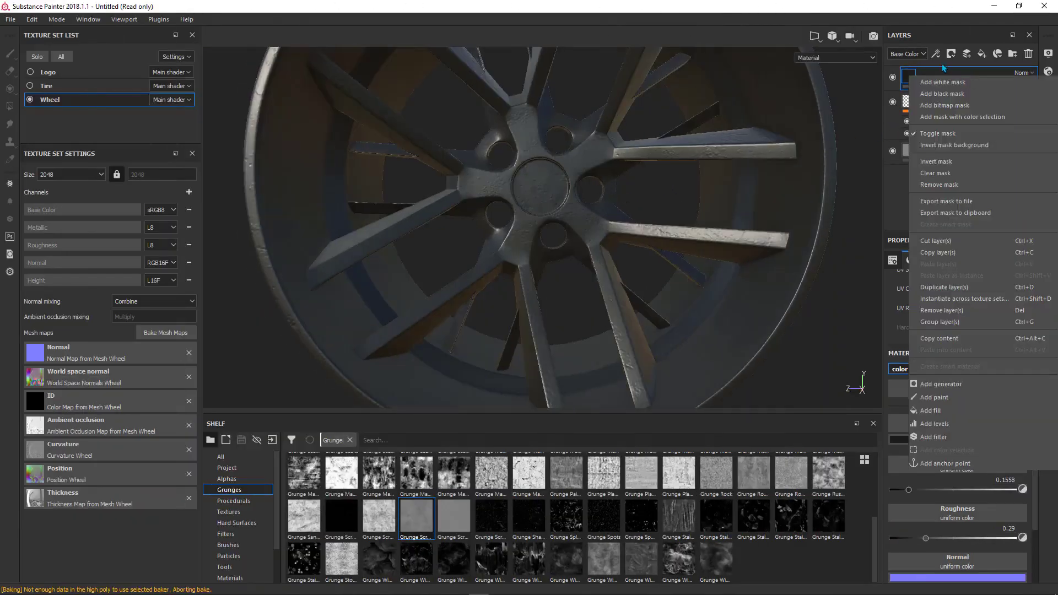
pyautogui.click(955, 56)
pyautogui.click(963, 69)
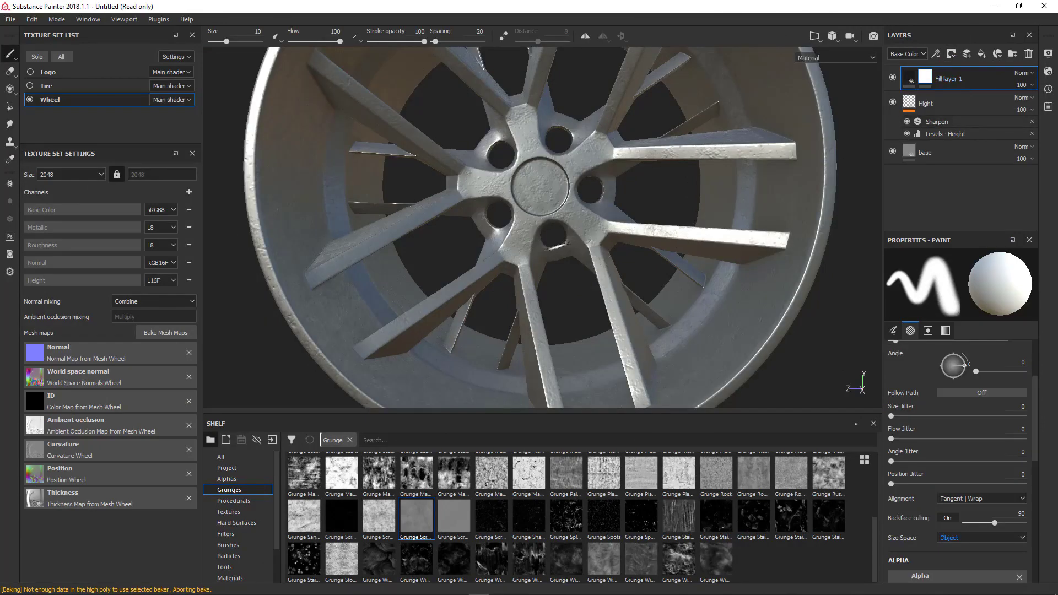
pyautogui.keyDown('alt'); pyautogui.moveTo(519, 238); pyautogui.dragTo(782, 159); pyautogui.keyUp('alt')
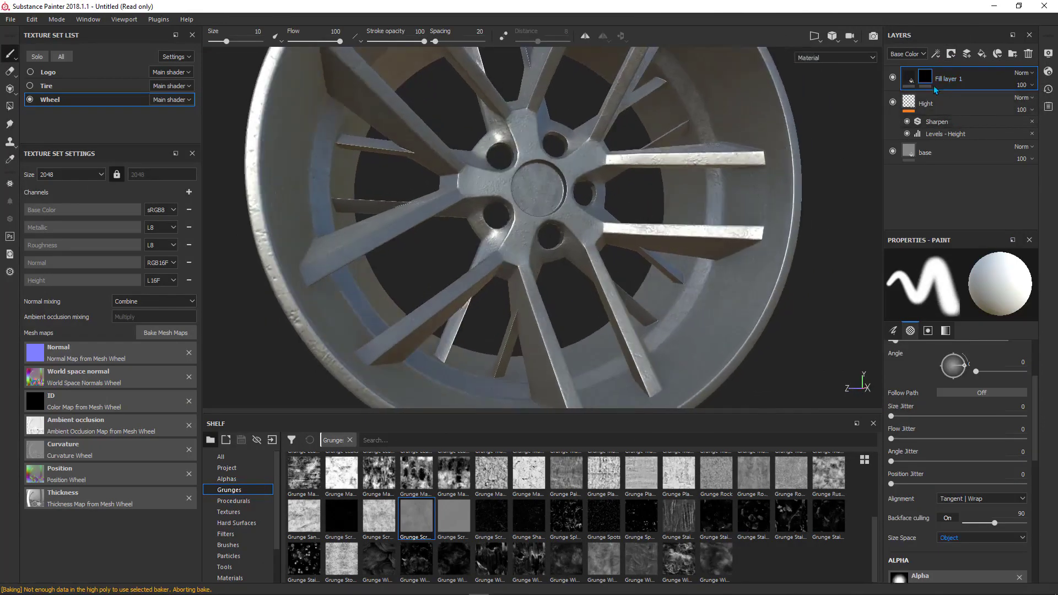
pyautogui.keyDown('alt'); pyautogui.moveTo(660, 193); pyautogui.dragTo(654, 206); pyautogui.keyUp('alt')
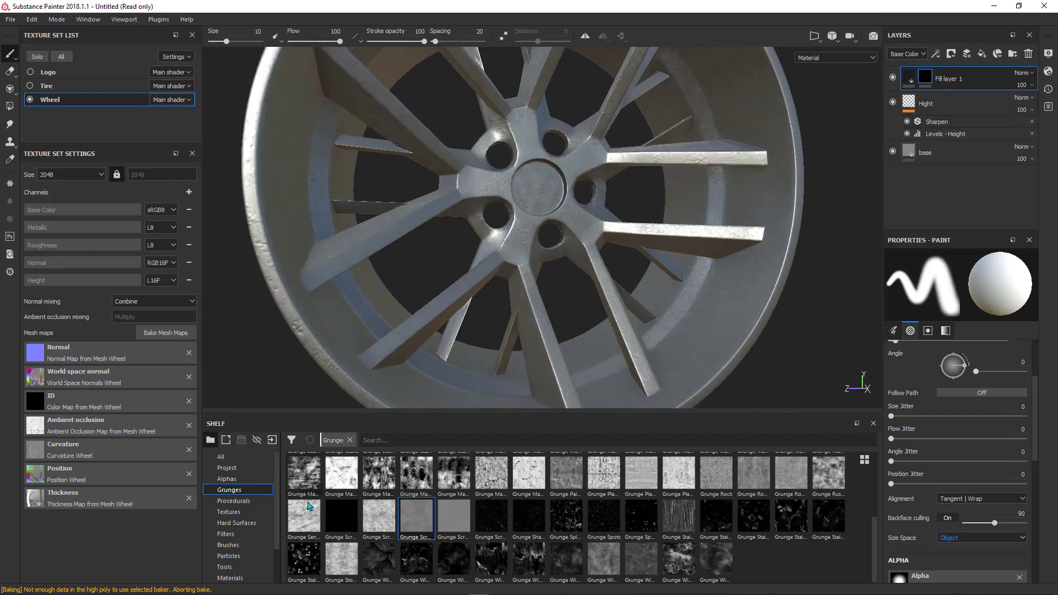
pyautogui.scroll(-2, 257, 562)
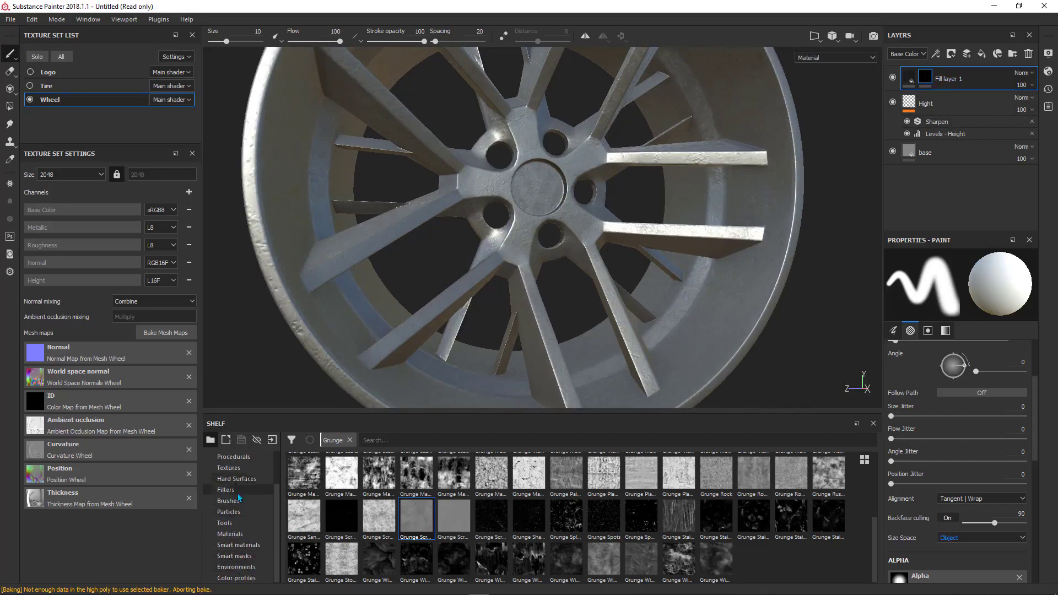
# Apply the Stains Surface smart mask from the Smart masks shelf onto Fill layer 1
pyautogui.click(236, 557)
pyautogui.moveTo(800, 561)
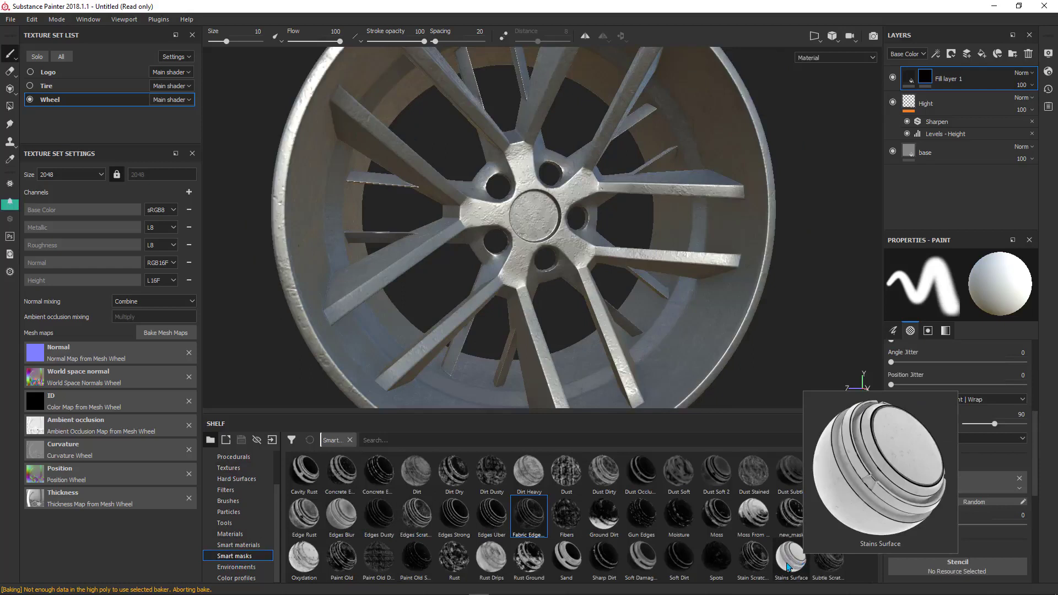
pyautogui.moveTo(788, 566); pyautogui.dragTo(929, 81)
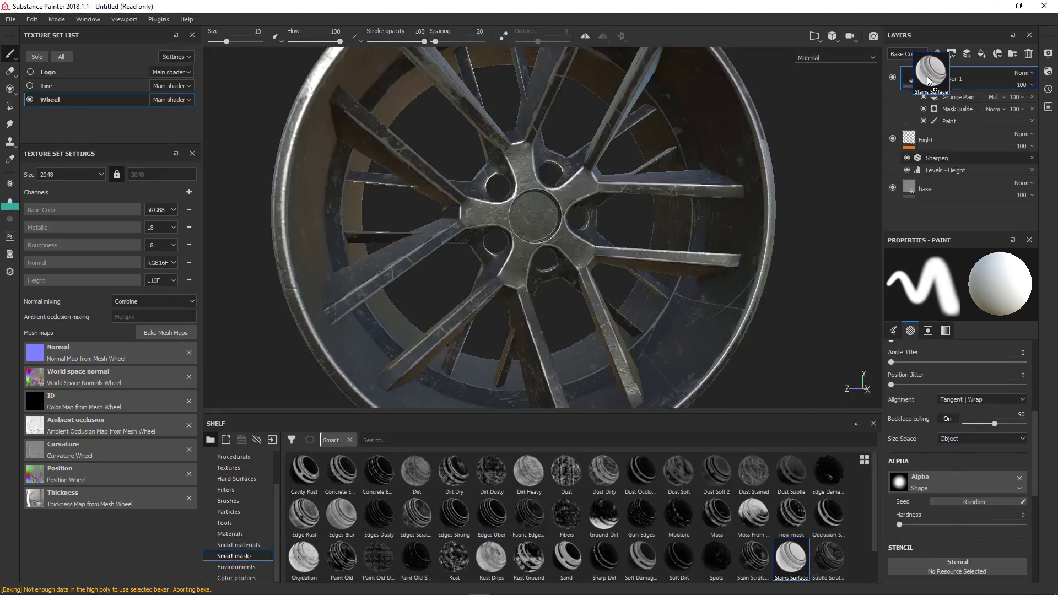
pyautogui.keyDown('alt'); pyautogui.moveTo(631, 209); pyautogui.dragTo(632, 237); pyautogui.keyUp('alt')
pyautogui.keyDown('alt'); pyautogui.moveTo(557, 225); pyautogui.dragTo(532, 192, button='middle'); pyautogui.keyUp('alt')
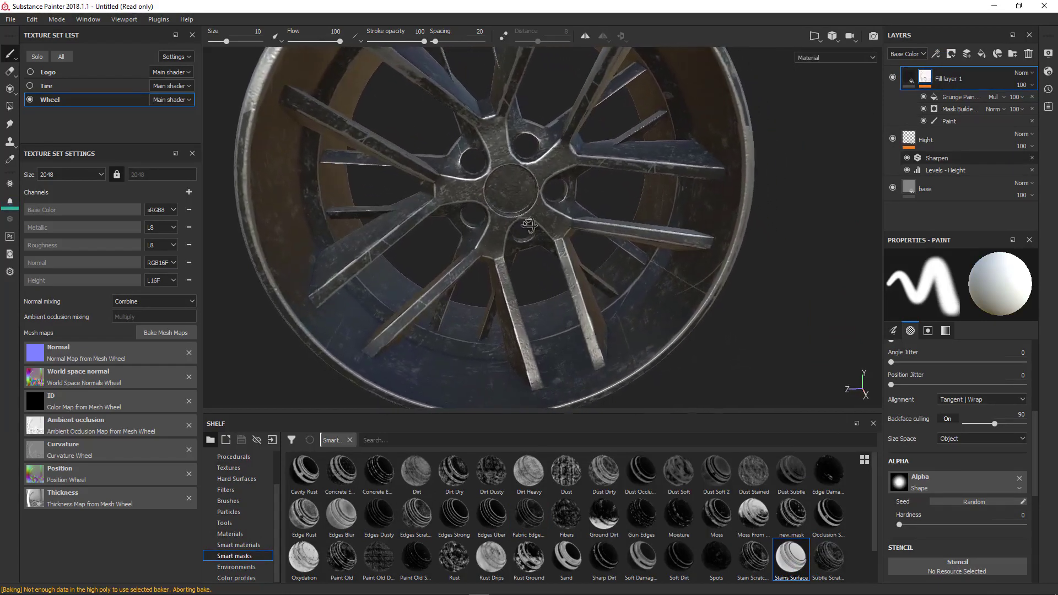
pyautogui.keyDown('alt'); pyautogui.moveTo(531, 192); pyautogui.dragTo(561, 210); pyautogui.keyUp('alt')
pyautogui.moveTo(499, 200)
pyautogui.keyDown('alt'); pyautogui.mouseDown(button='middle')
pyautogui.moveTo(463, 189)
pyautogui.moveTo(471, 209)
pyautogui.mouseUp(button='middle'); pyautogui.keyUp('alt')
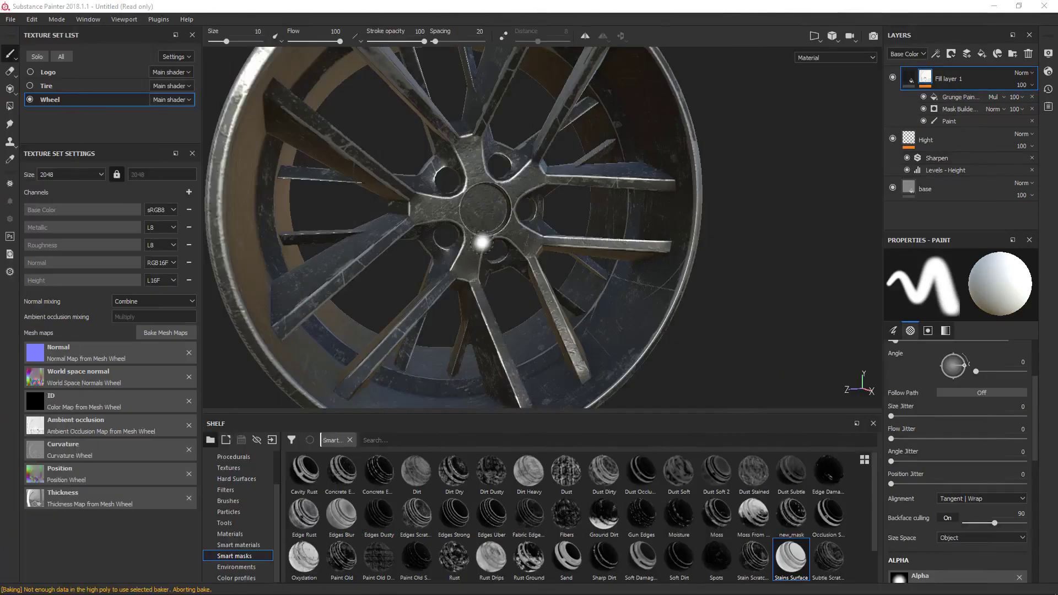
# Set the Grunge Paint Scratched mask effect's Balance to 0.92
pyautogui.click(958, 97)
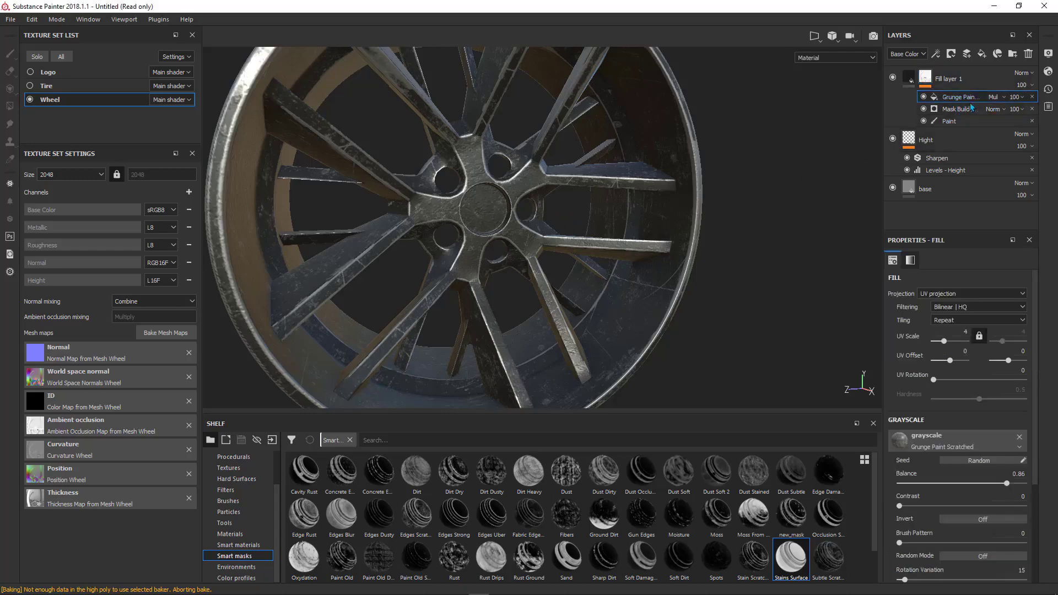
pyautogui.keyDown('alt'); pyautogui.moveTo(498, 235); pyautogui.dragTo(489, 267); pyautogui.keyUp('alt')
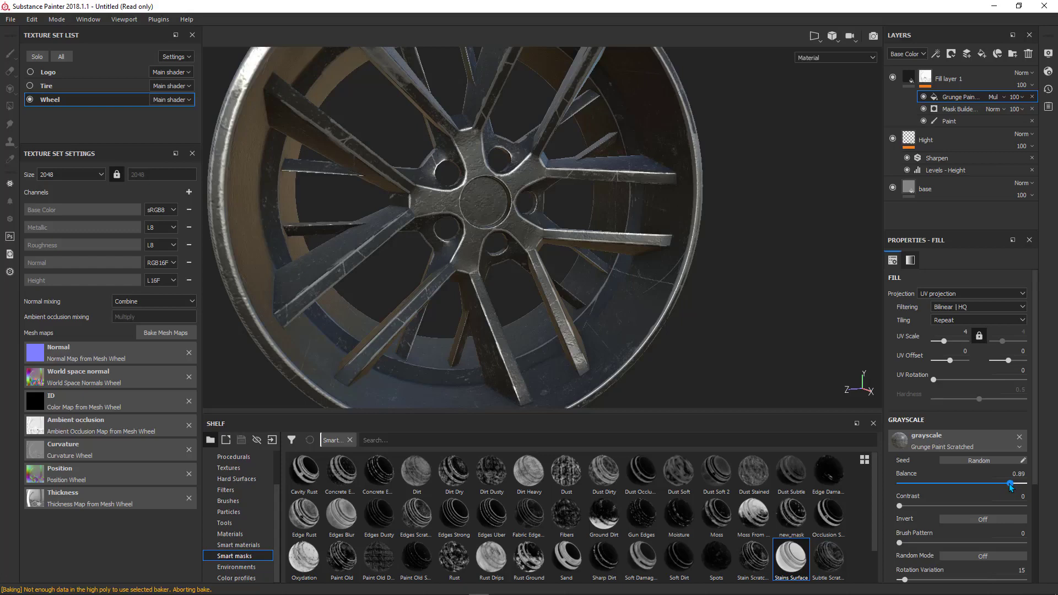
pyautogui.moveTo(1009, 483); pyautogui.dragTo(1013, 490)
pyautogui.keyDown('alt'); pyautogui.moveTo(708, 314); pyautogui.dragTo(457, 254); pyautogui.keyUp('alt')
pyautogui.keyDown('alt'); pyautogui.moveTo(444, 200); pyautogui.dragTo(551, 201); pyautogui.keyUp('alt')
pyautogui.scroll(3, 540, 206)
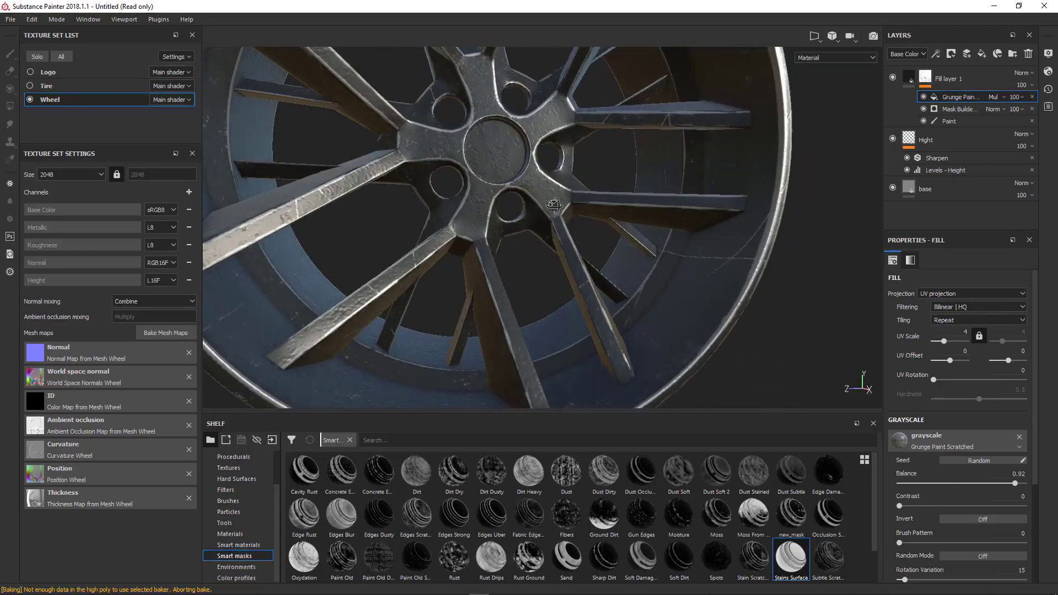
# Adjust the Mask Builder's Grunge amount, settling around 0.11
pyautogui.click(960, 110)
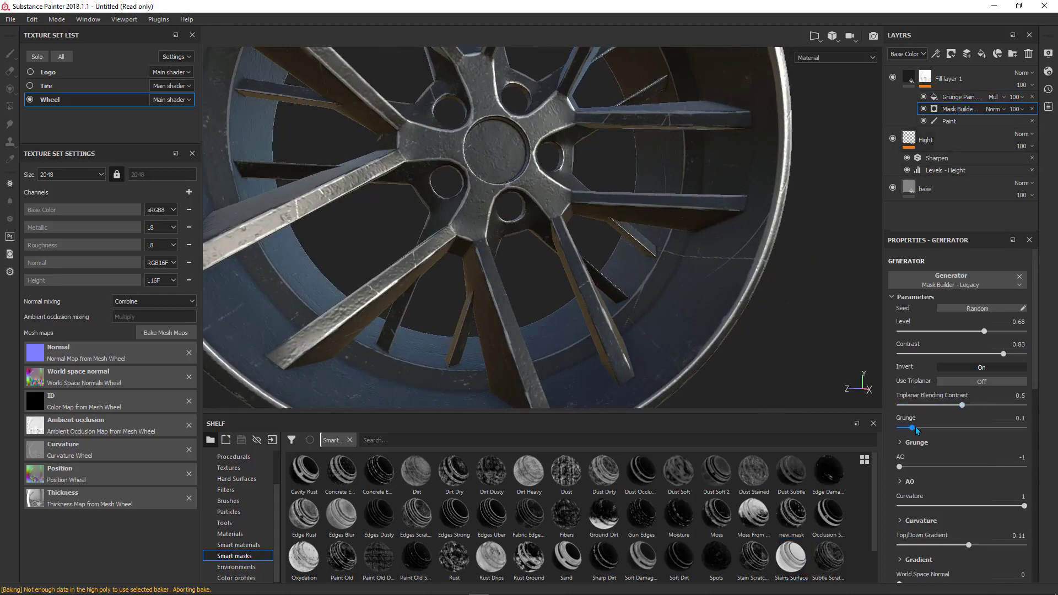
pyautogui.moveTo(911, 428); pyautogui.dragTo(920, 430)
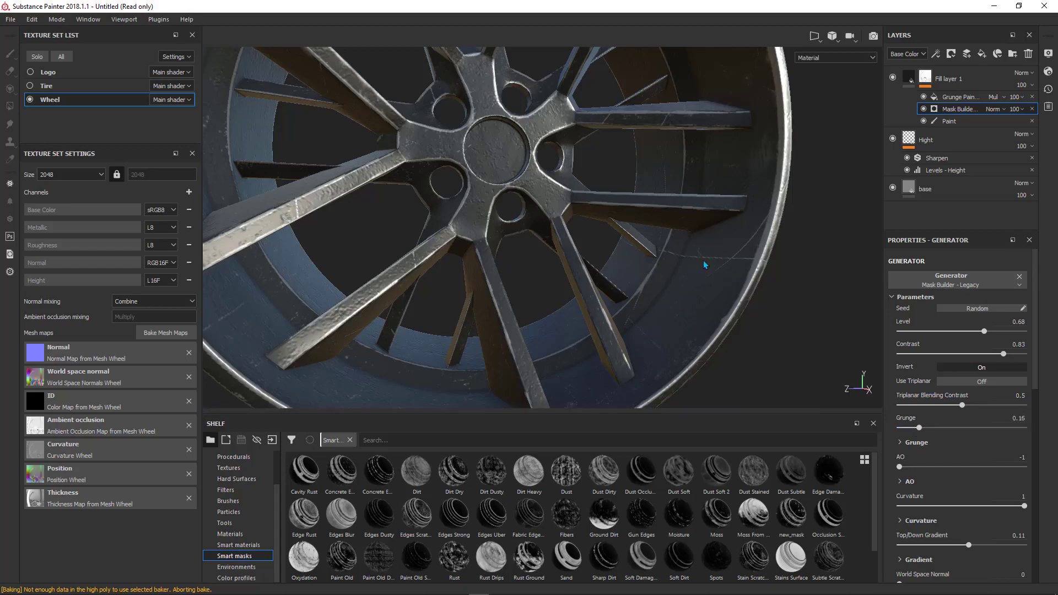
pyautogui.moveTo(703, 261)
pyautogui.keyDown('alt'); pyautogui.mouseDown()
pyautogui.moveTo(751, 238)
pyautogui.moveTo(709, 266)
pyautogui.mouseUp(); pyautogui.keyUp('alt')
pyautogui.scroll(-3, 709, 267)
pyautogui.keyDown('alt'); pyautogui.moveTo(667, 239); pyautogui.dragTo(425, 174); pyautogui.keyUp('alt')
pyautogui.scroll(3, 426, 175)
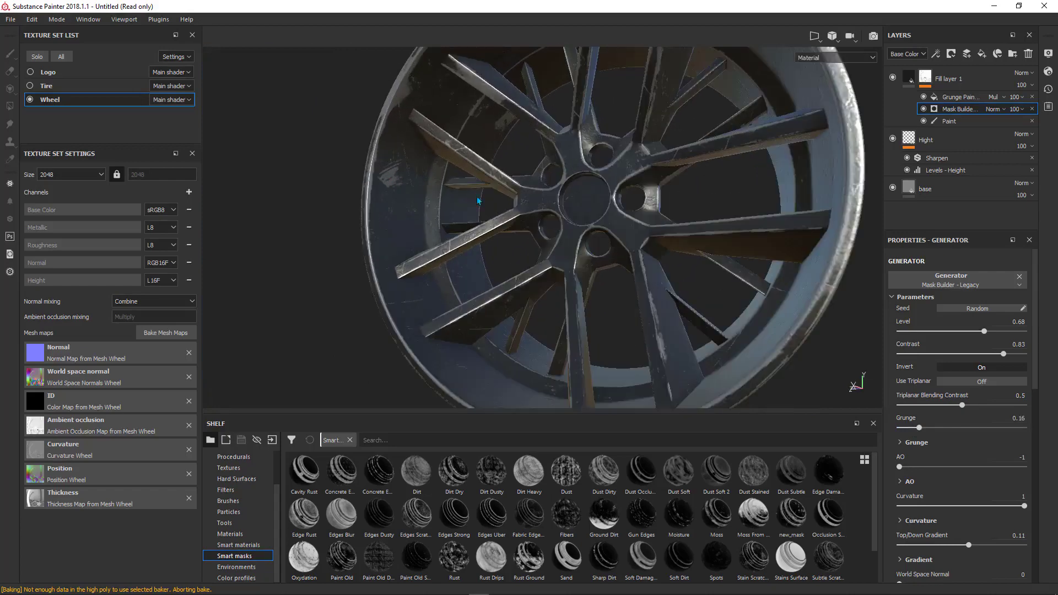
pyautogui.keyDown('alt'); pyautogui.moveTo(477, 200); pyautogui.dragTo(382, 185); pyautogui.keyUp('alt')
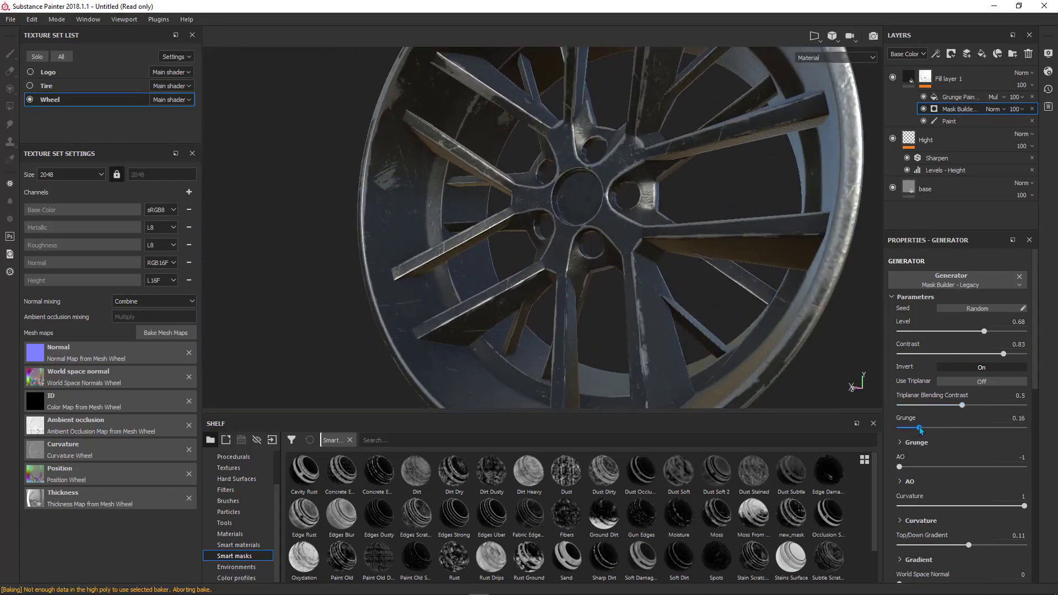
pyautogui.moveTo(919, 427); pyautogui.dragTo(912, 428)
pyautogui.keyDown('alt'); pyautogui.moveTo(469, 209); pyautogui.dragTo(562, 185); pyautogui.keyUp('alt')
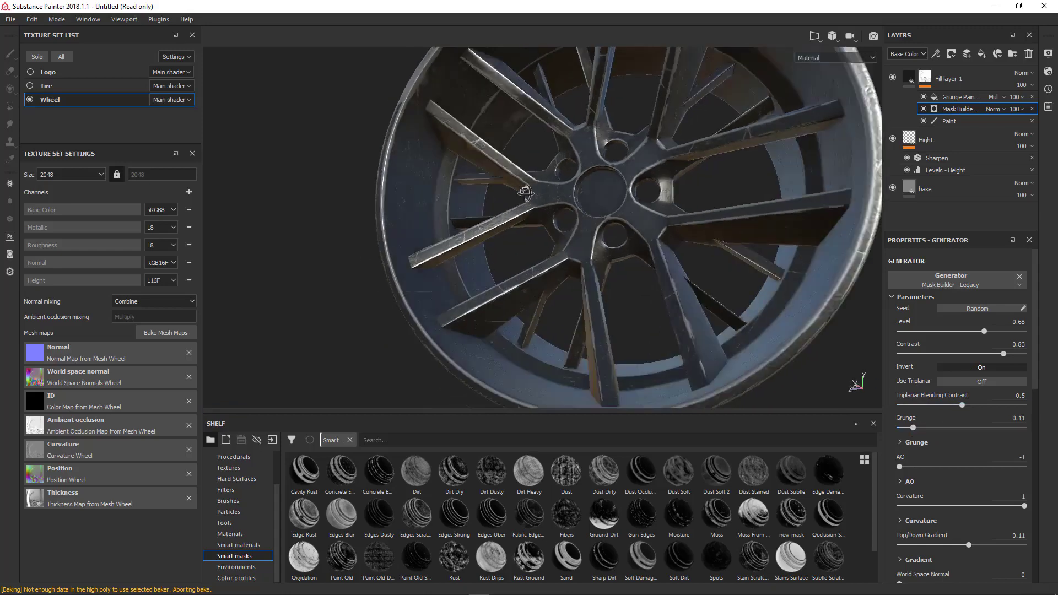
pyautogui.keyDown('alt'); pyautogui.moveTo(562, 185); pyautogui.dragTo(568, 214, button='middle'); pyautogui.keyUp('alt')
pyautogui.keyDown('alt'); pyautogui.moveTo(569, 214); pyautogui.dragTo(629, 237); pyautogui.keyUp('alt')
pyautogui.keyDown('alt'); pyautogui.moveTo(629, 237); pyautogui.dragTo(612, 210, button='middle'); pyautogui.keyUp('alt')
pyautogui.keyDown('alt'); pyautogui.moveTo(612, 210); pyautogui.dragTo(597, 215, button='right'); pyautogui.keyUp('alt')
pyautogui.keyDown('alt'); pyautogui.moveTo(597, 215); pyautogui.dragTo(586, 244, button='middle'); pyautogui.keyUp('alt')
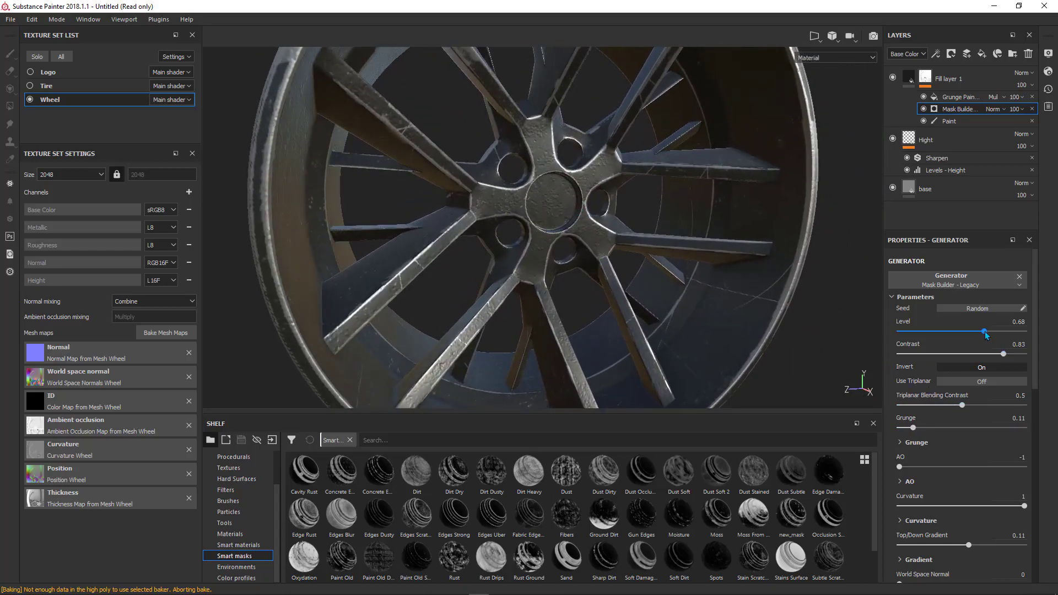
# Set the Mask Builder level to 0.65 and check the wear around the hub
pyautogui.moveTo(985, 335); pyautogui.dragTo(1001, 334)
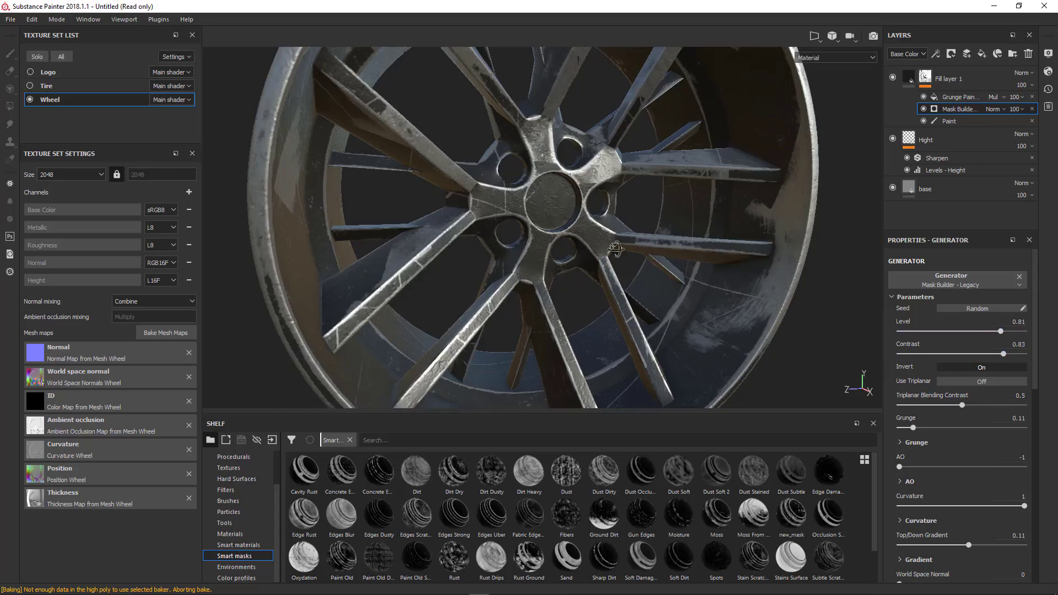
pyautogui.keyDown('alt'); pyautogui.moveTo(636, 246); pyautogui.dragTo(578, 250); pyautogui.keyUp('alt')
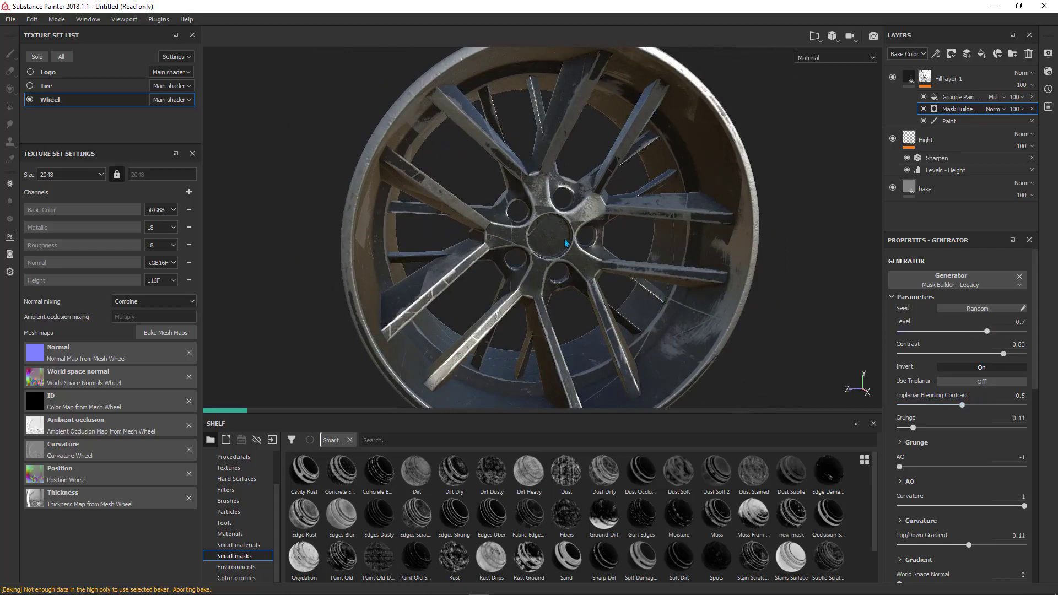
pyautogui.keyDown('alt'); pyautogui.moveTo(564, 239); pyautogui.dragTo(573, 247); pyautogui.keyUp('alt')
pyautogui.click(980, 332)
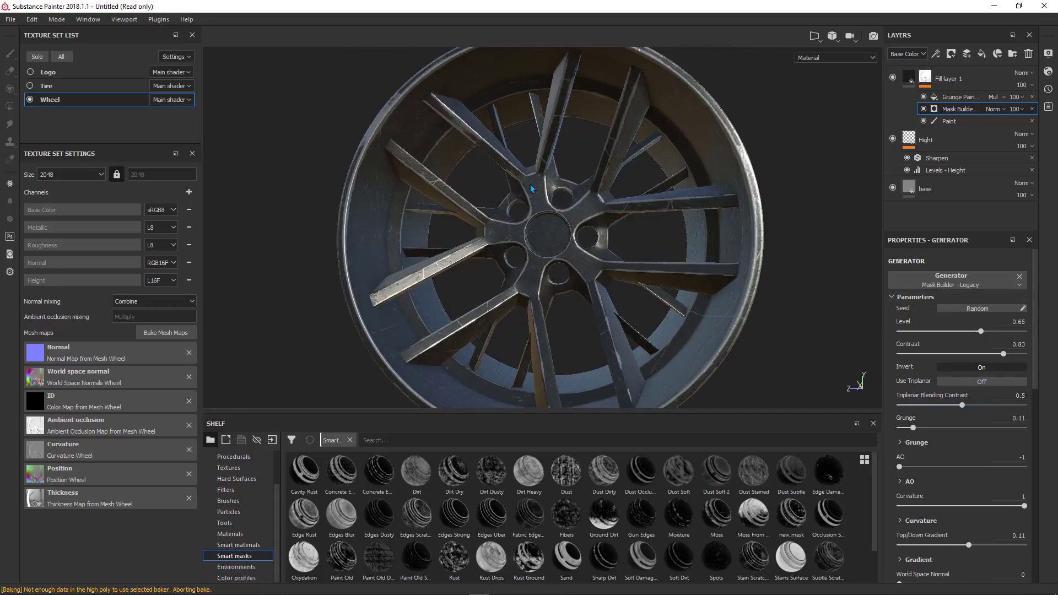
pyautogui.keyDown('alt'); pyautogui.moveTo(532, 190); pyautogui.dragTo(597, 224); pyautogui.keyUp('alt')
pyautogui.keyDown('alt'); pyautogui.moveTo(543, 263); pyautogui.dragTo(540, 241, button='middle'); pyautogui.keyUp('alt')
pyautogui.keyDown('alt'); pyautogui.moveTo(540, 240); pyautogui.dragTo(579, 229, button='right'); pyautogui.keyUp('alt')
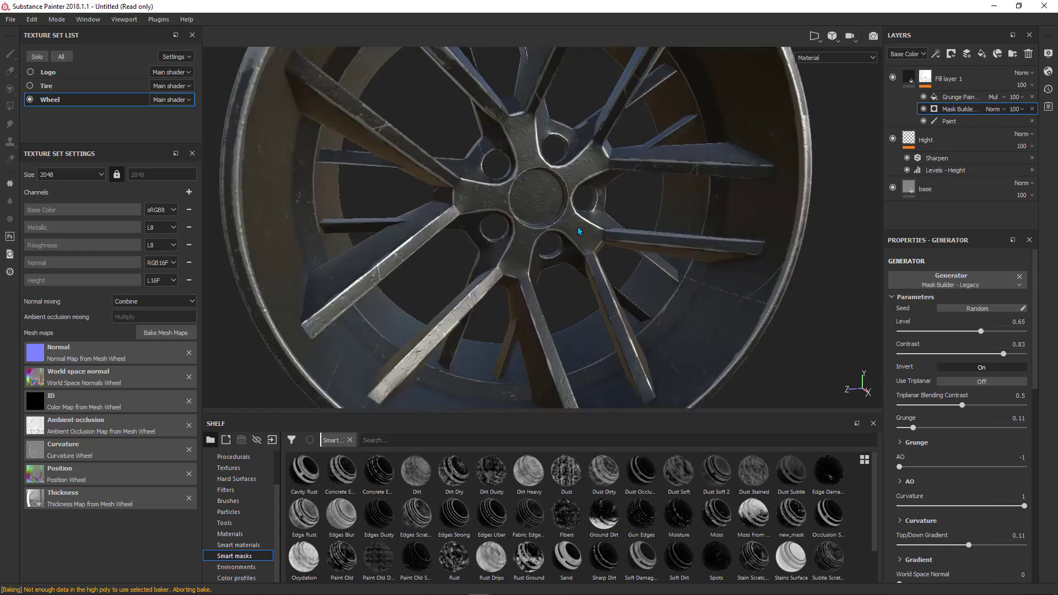
pyautogui.keyDown('alt'); pyautogui.moveTo(578, 229); pyautogui.dragTo(559, 218); pyautogui.keyUp('alt')
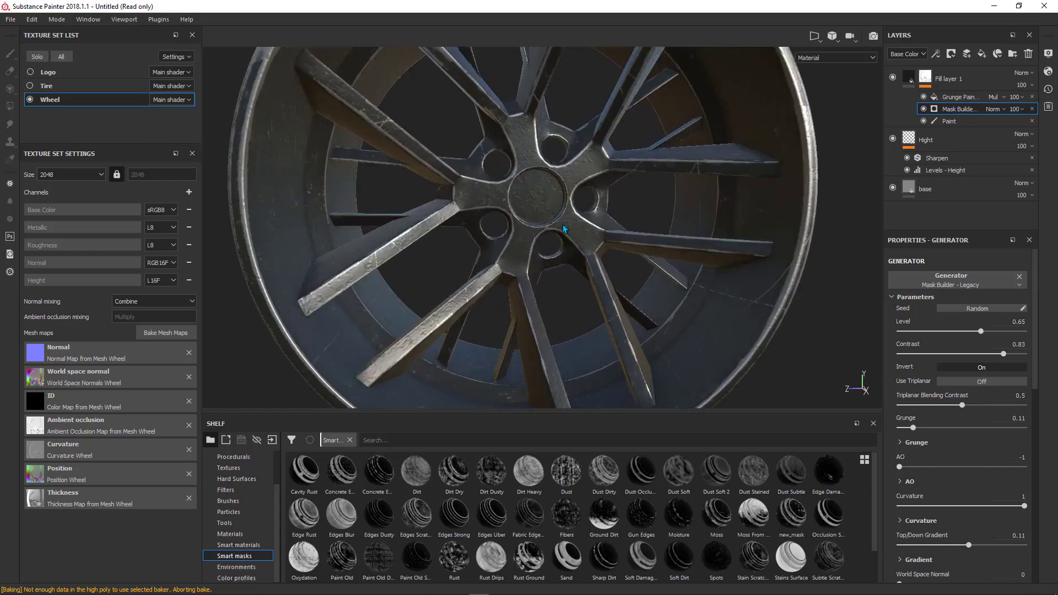
pyautogui.moveTo(448, 206)
pyautogui.keyDown('alt'); pyautogui.mouseDown()
pyautogui.moveTo(466, 210)
pyautogui.moveTo(430, 205)
pyautogui.mouseUp(); pyautogui.keyUp('alt')
pyautogui.click(991, 79)
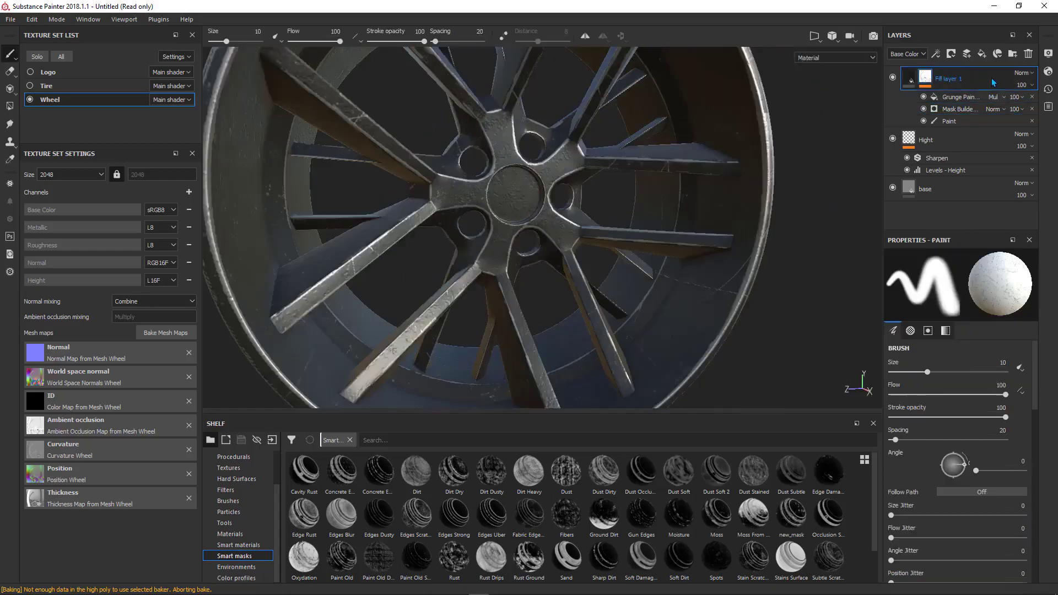
# Rename the paint fill layer to 'black paint'
pyautogui.doubleClick(950, 82)
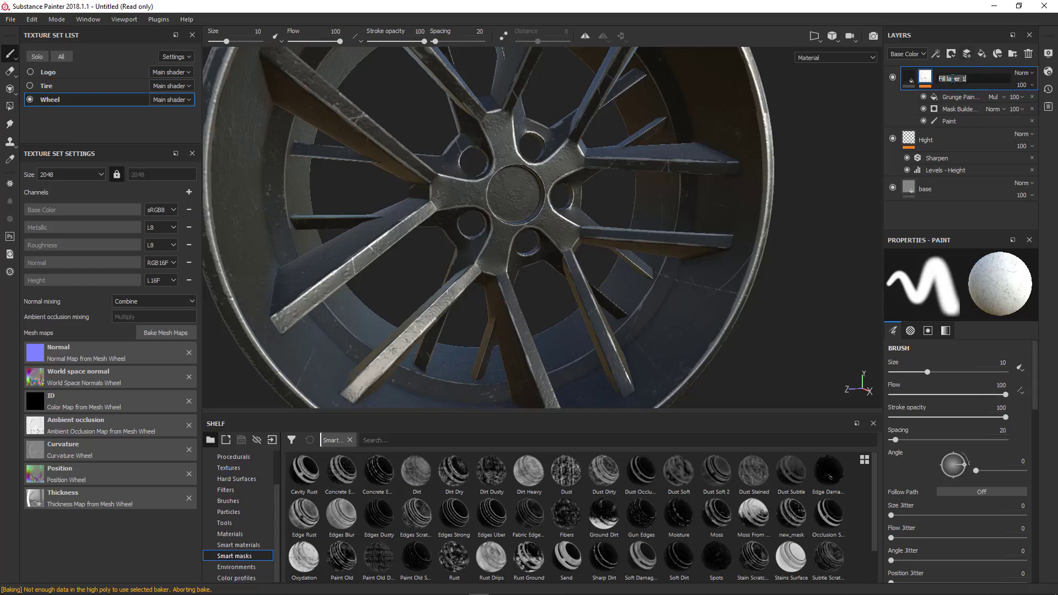
pyautogui.press('BackSpace')
pyautogui.press('Return')
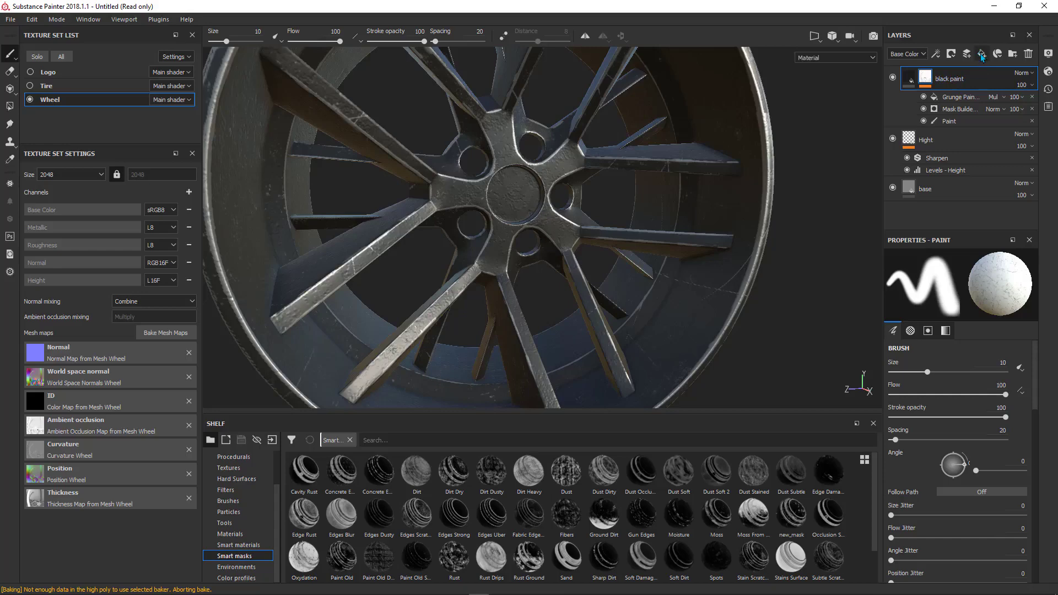
# Add a colour-only fill layer (metal, rough, nrm, height off) with near-black base colour
pyautogui.click(983, 54)
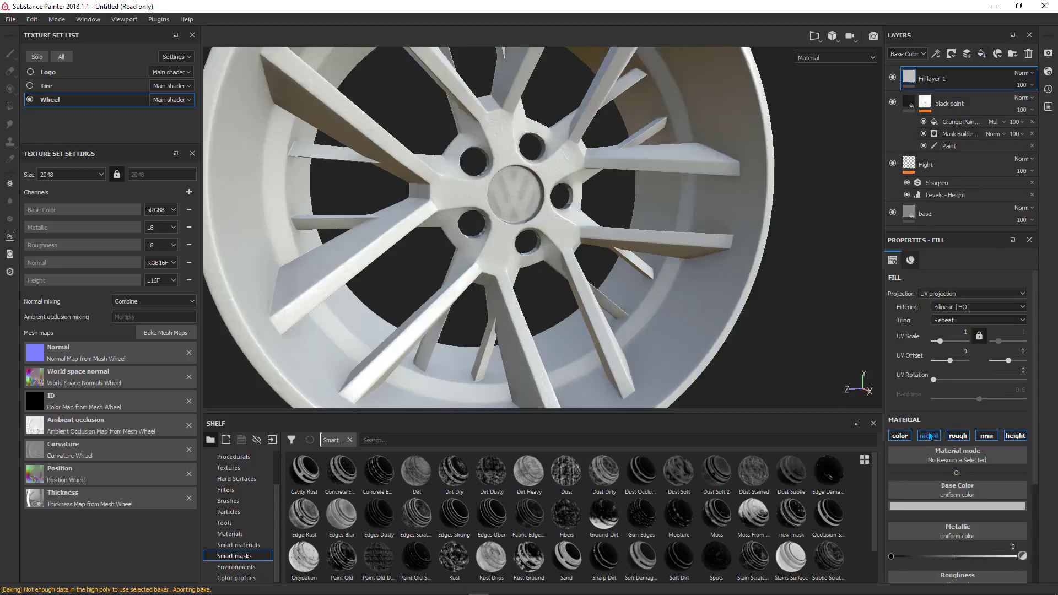
pyautogui.click(927, 435)
pyautogui.click(957, 435)
pyautogui.click(990, 436)
pyautogui.click(1011, 436)
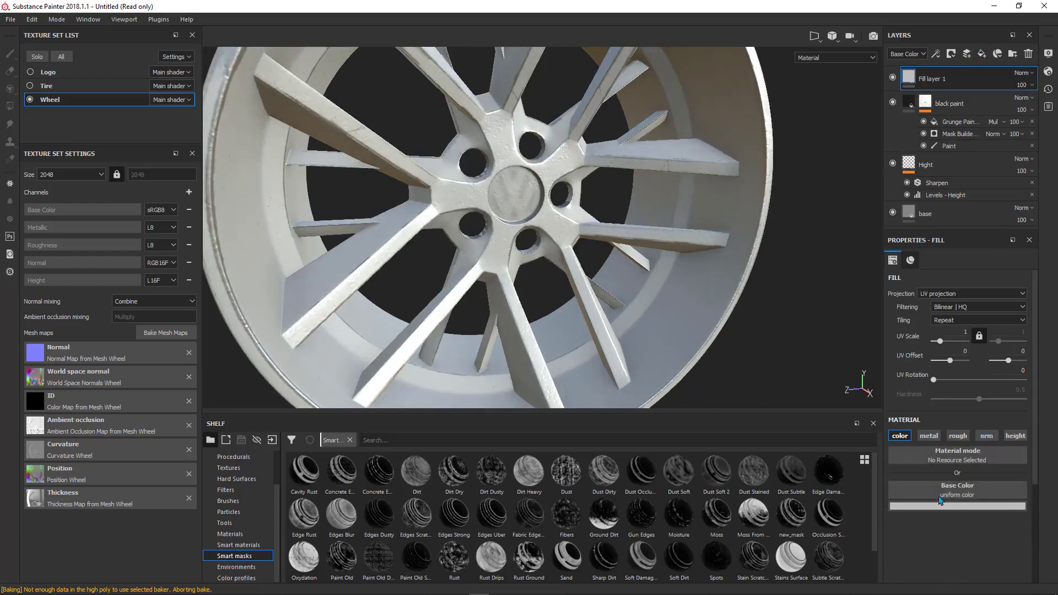
pyautogui.click(923, 508)
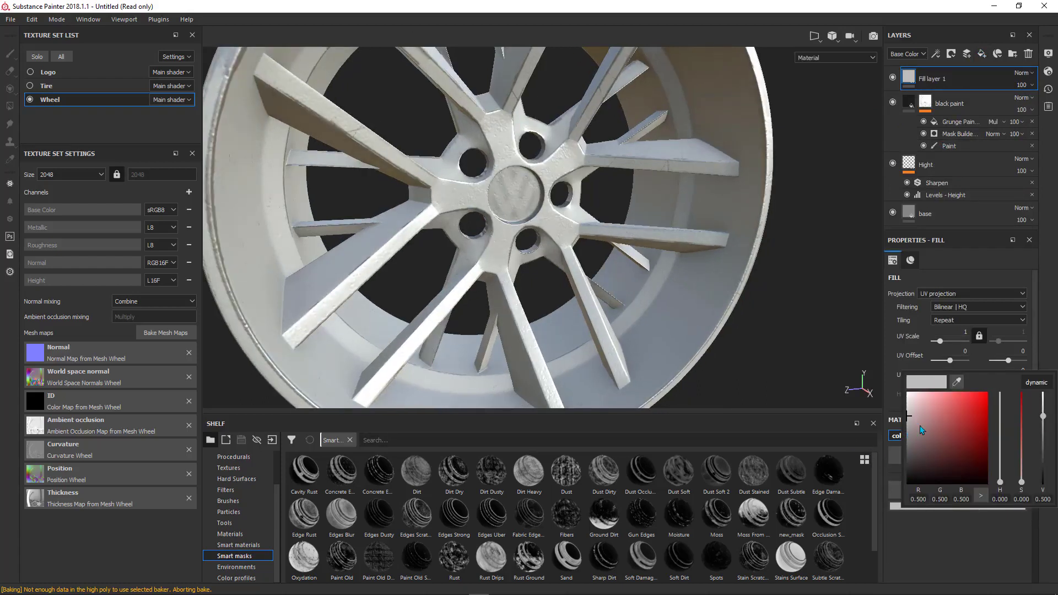
pyautogui.click(903, 446)
pyautogui.moveTo(902, 448); pyautogui.dragTo(897, 465)
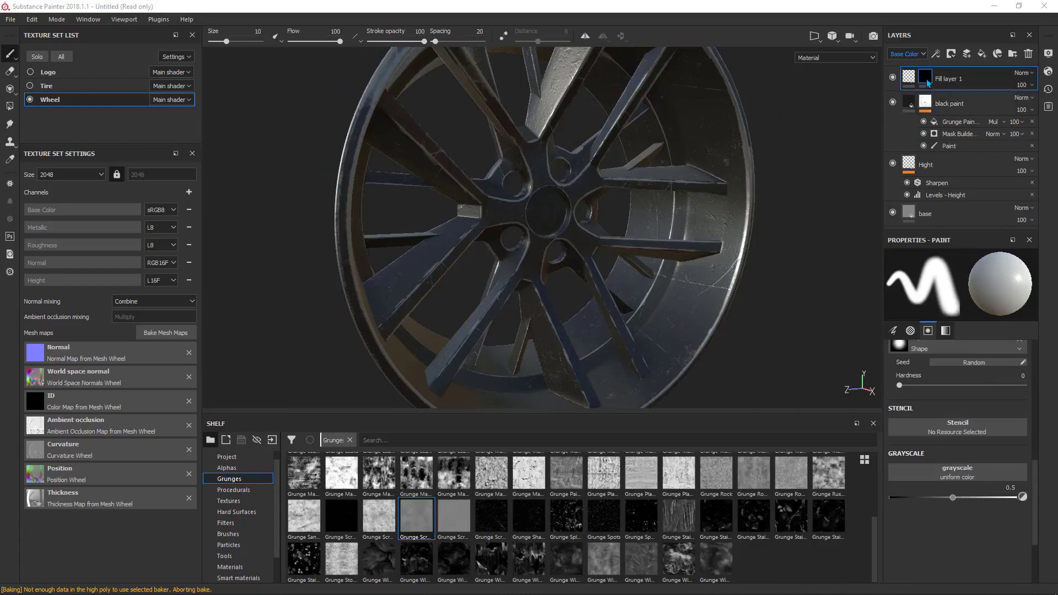
# Add a fill effect to Fill layer 1's mask and load Grunge Scratches as its grayscale
pyautogui.rightClick(927, 83)
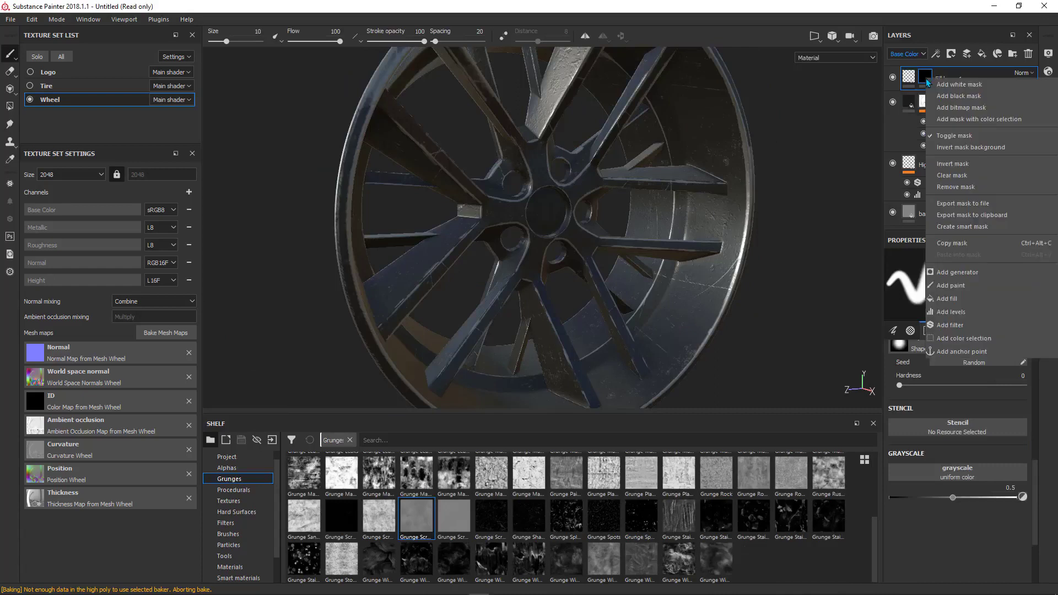
pyautogui.click(946, 299)
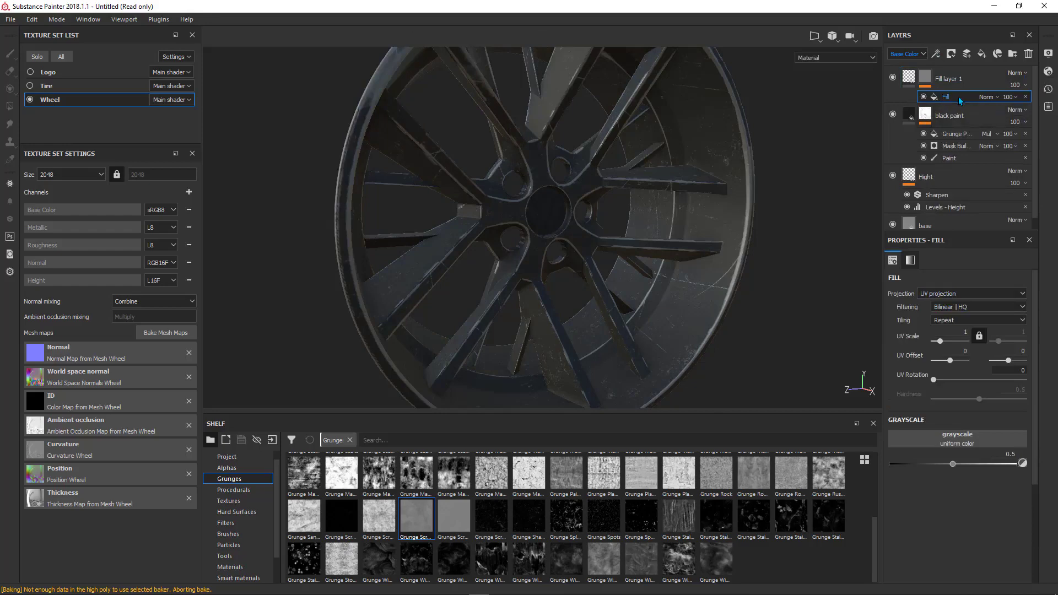
pyautogui.keyDown('alt'); pyautogui.moveTo(717, 230); pyautogui.dragTo(655, 234); pyautogui.keyUp('alt')
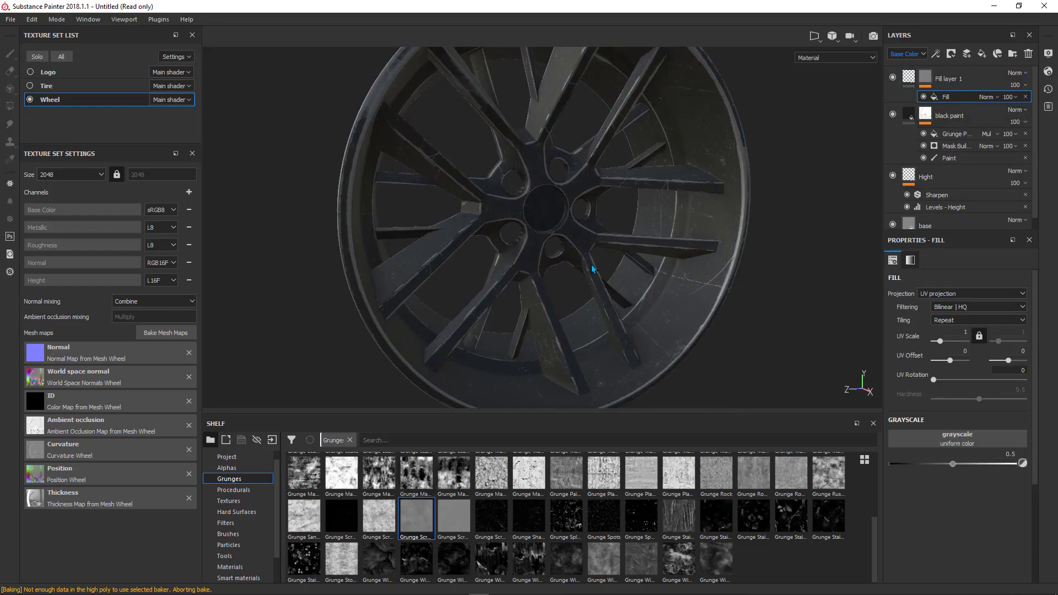
pyautogui.moveTo(378, 523)
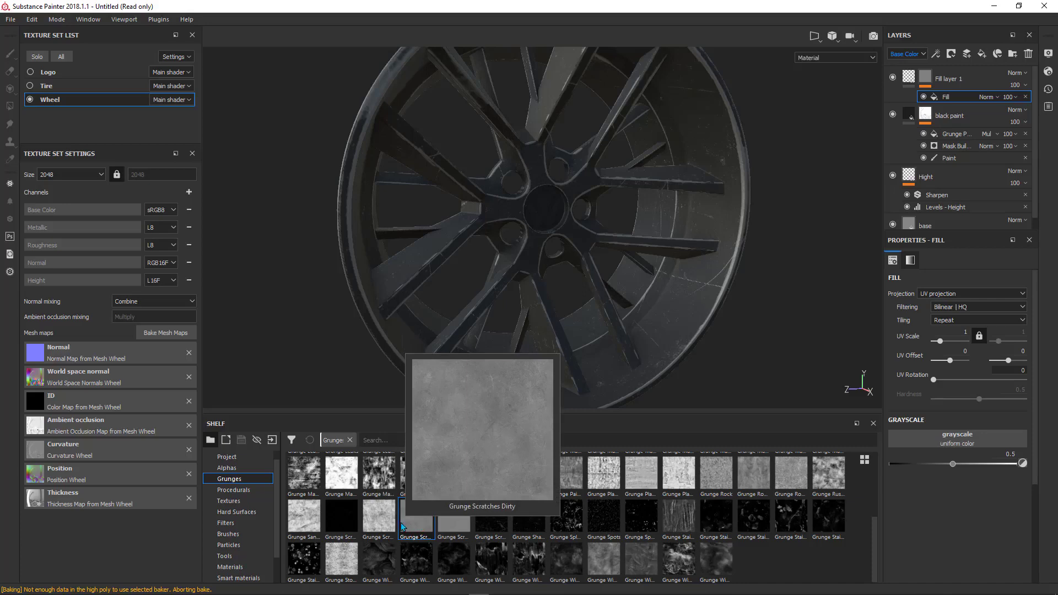
pyautogui.click(385, 526)
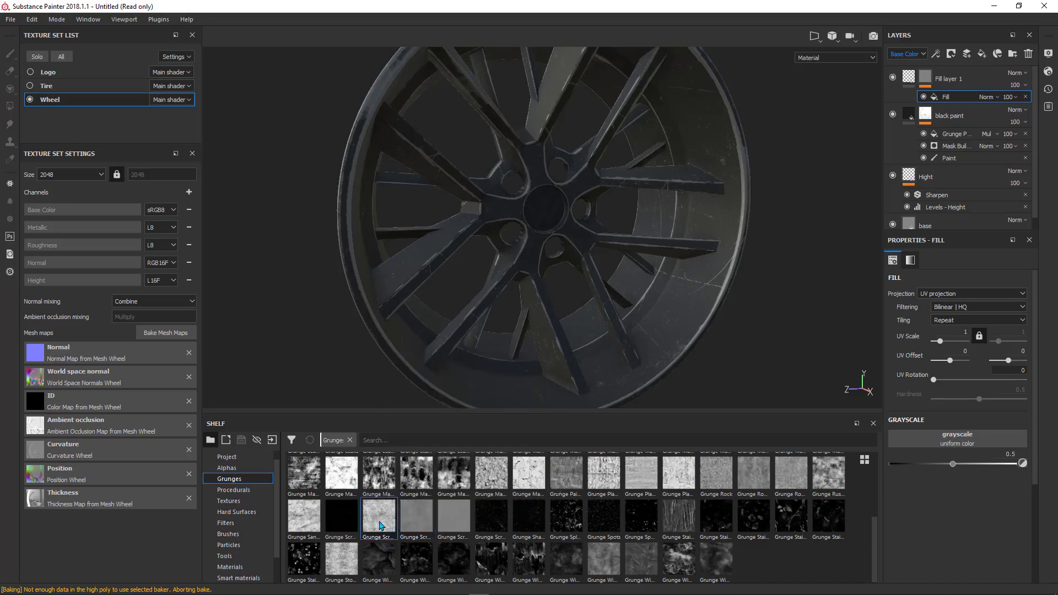
pyautogui.moveTo(379, 525)
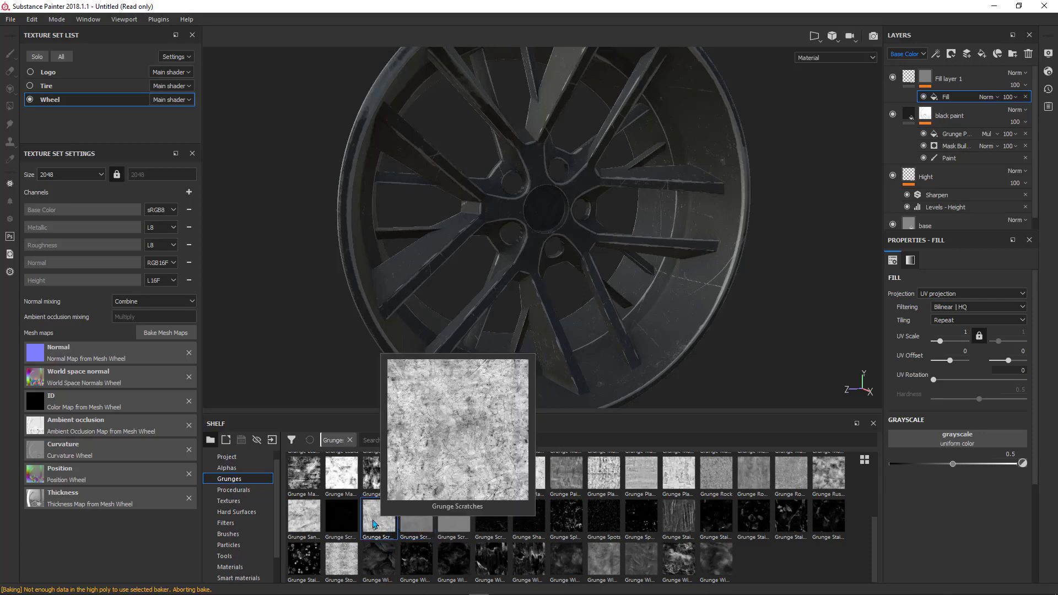
pyautogui.moveTo(375, 524); pyautogui.dragTo(953, 441)
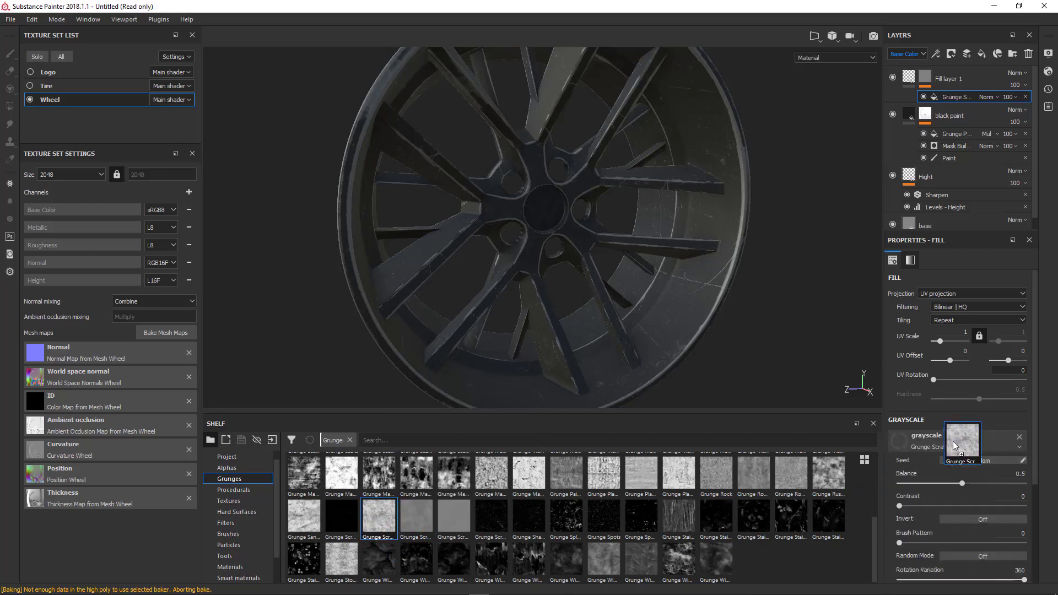
# Drag the Grunge Scratches fill's Grayscale Balance down to 0.42
pyautogui.scroll(2, 677, 304)
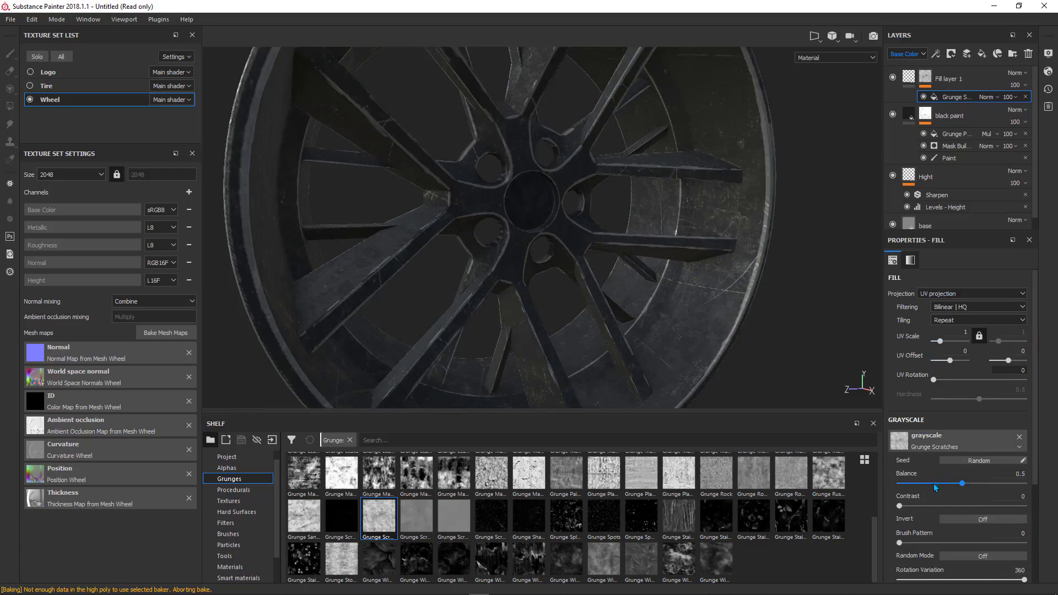
pyautogui.moveTo(962, 486)
pyautogui.mouseDown()
pyautogui.moveTo(935, 488)
pyautogui.moveTo(944, 483)
pyautogui.moveTo(906, 508)
pyautogui.moveTo(969, 507)
pyautogui.moveTo(899, 507)
pyautogui.moveTo(941, 485)
pyautogui.moveTo(969, 487)
pyautogui.moveTo(951, 487)
pyautogui.mouseUp()
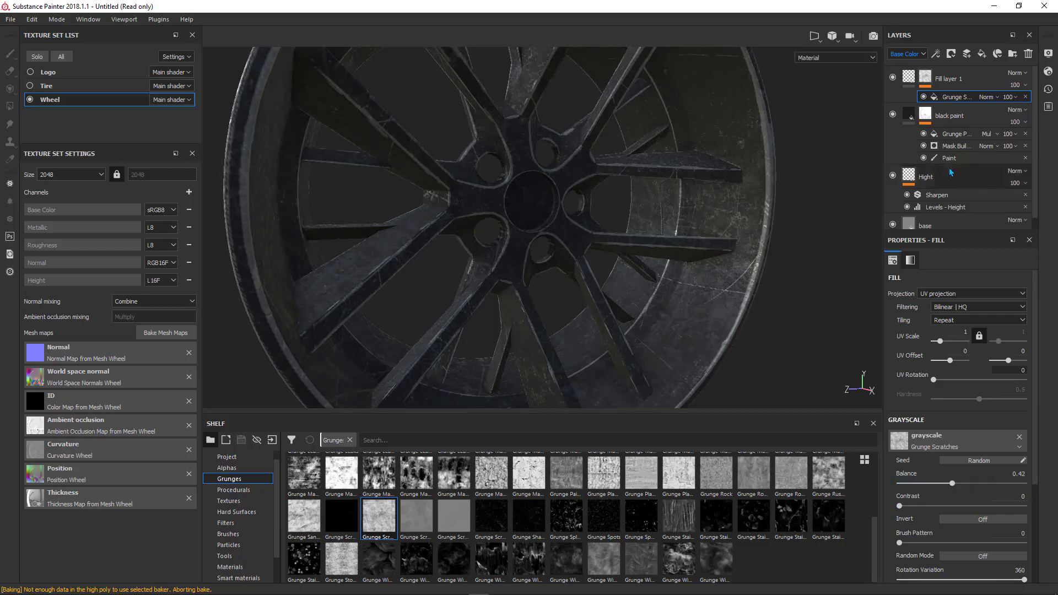
pyautogui.rightClick(970, 94)
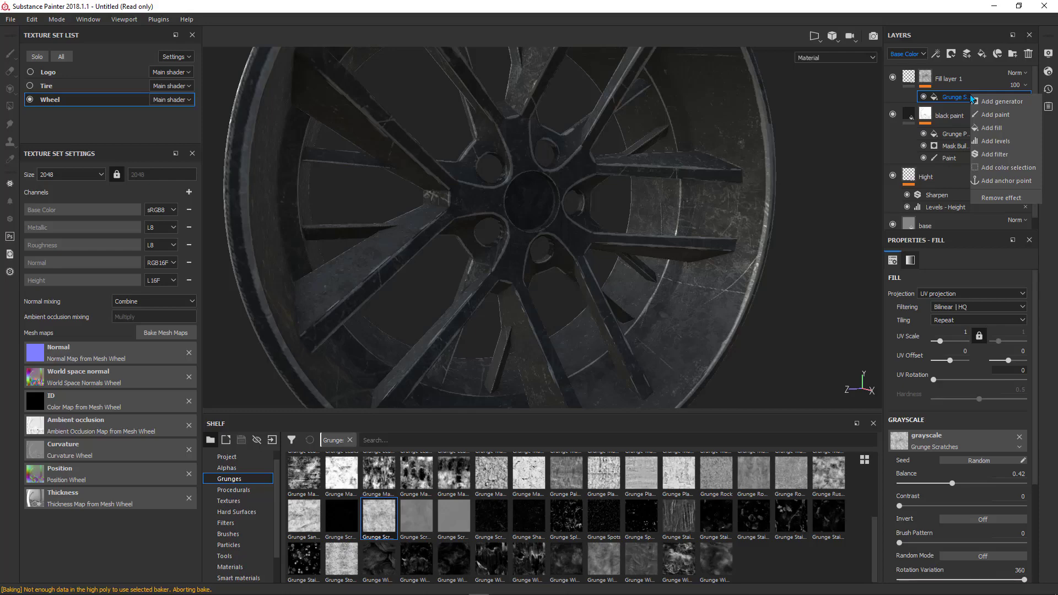
# Add a Levels effect to the scratch mask and shift its midtone handle
pyautogui.click(995, 141)
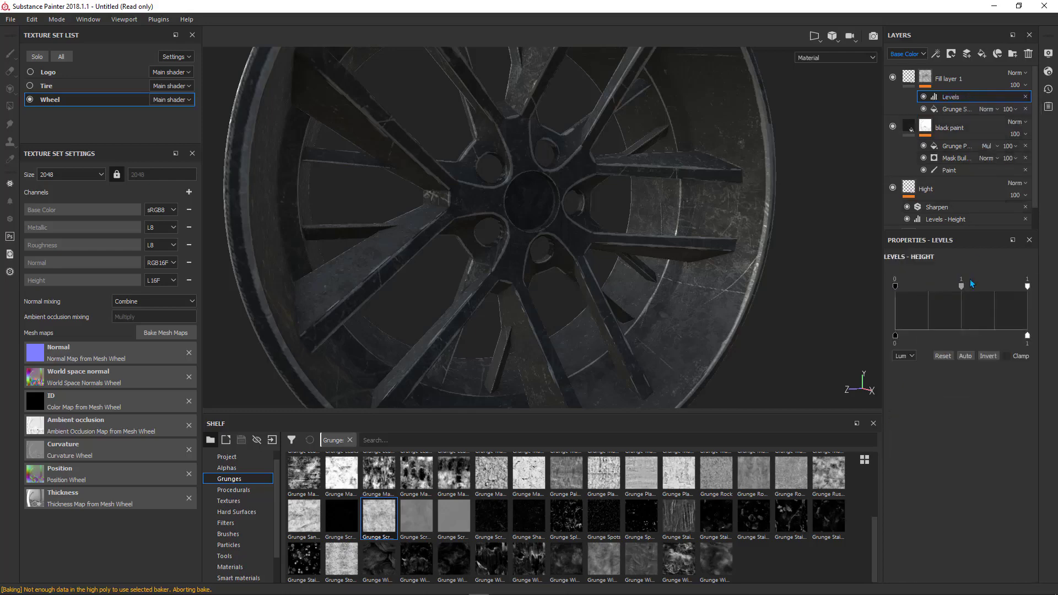
pyautogui.moveTo(960, 286)
pyautogui.mouseDown()
pyautogui.moveTo(945, 287)
pyautogui.moveTo(984, 287)
pyautogui.moveTo(964, 288)
pyautogui.mouseUp()
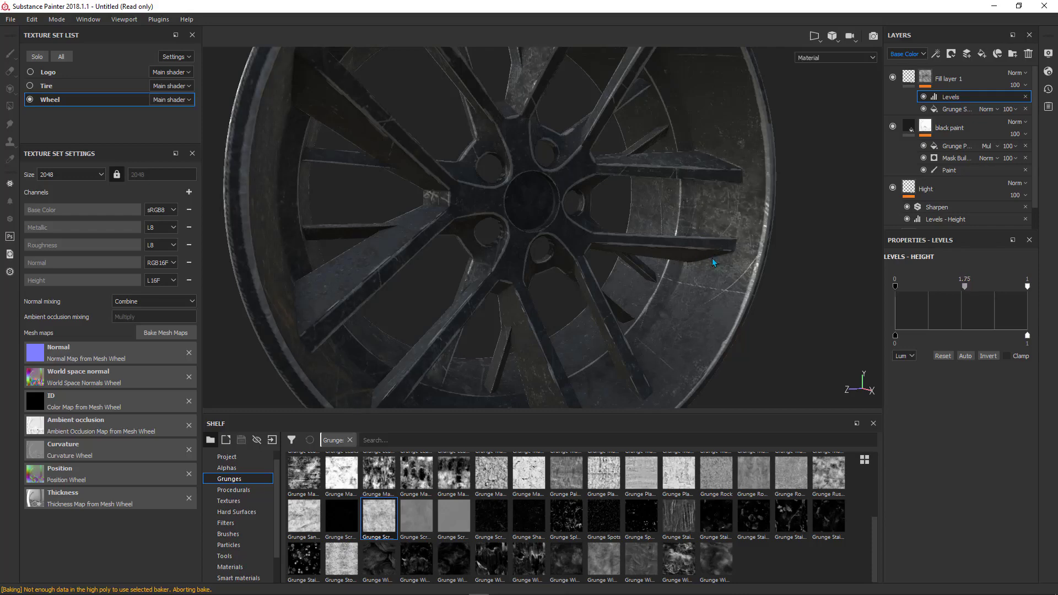
pyautogui.moveTo(714, 254)
pyautogui.keyDown('alt'); pyautogui.mouseDown()
pyautogui.moveTo(656, 254)
pyautogui.moveTo(713, 255)
pyautogui.mouseUp(); pyautogui.keyUp('alt')
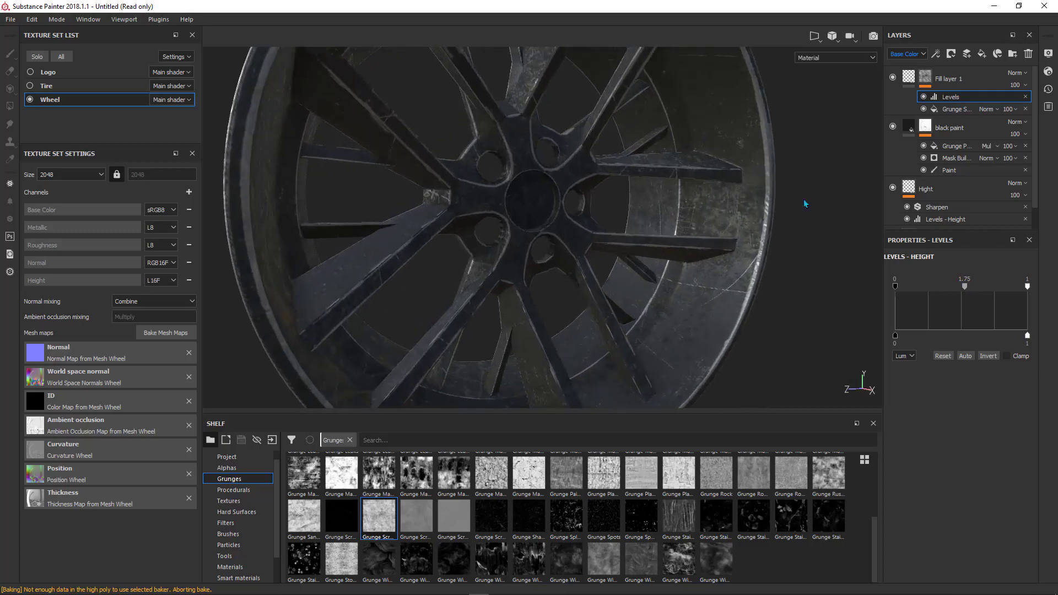
# Lower the Grunge Scratches fill effect's opacity to 70
pyautogui.click(966, 109)
pyautogui.click(1008, 109)
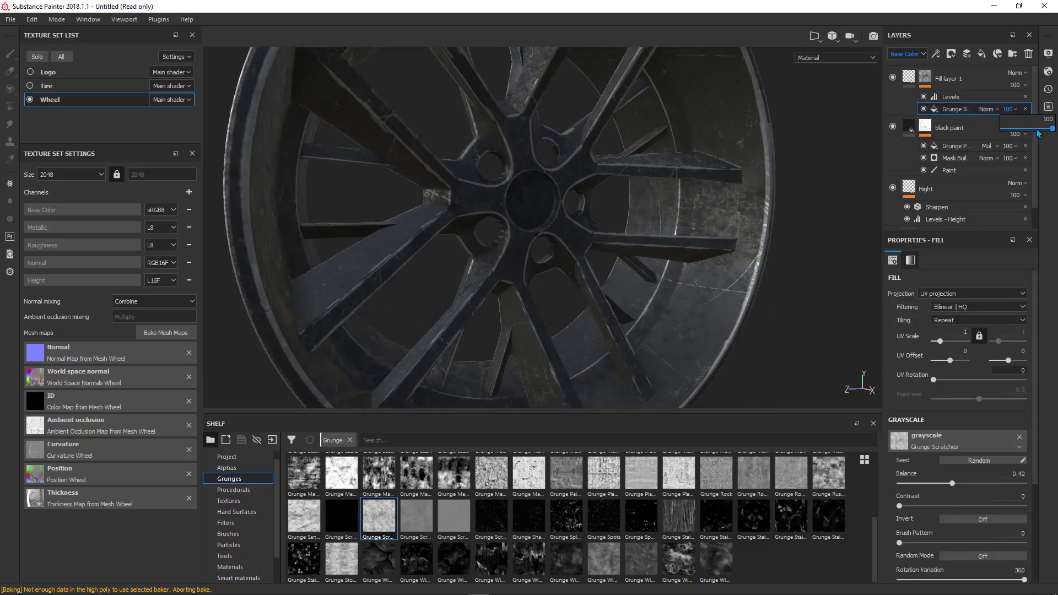
pyautogui.moveTo(1037, 131); pyautogui.dragTo(1036, 132)
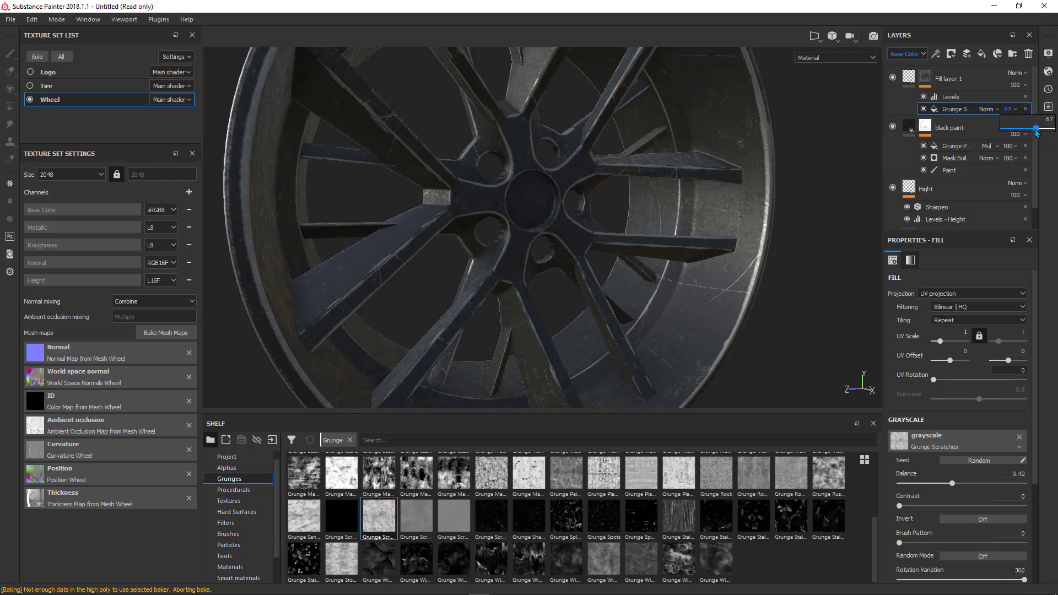
pyautogui.keyDown('alt'); pyautogui.moveTo(746, 270); pyautogui.dragTo(661, 265, button='right'); pyautogui.keyUp('alt')
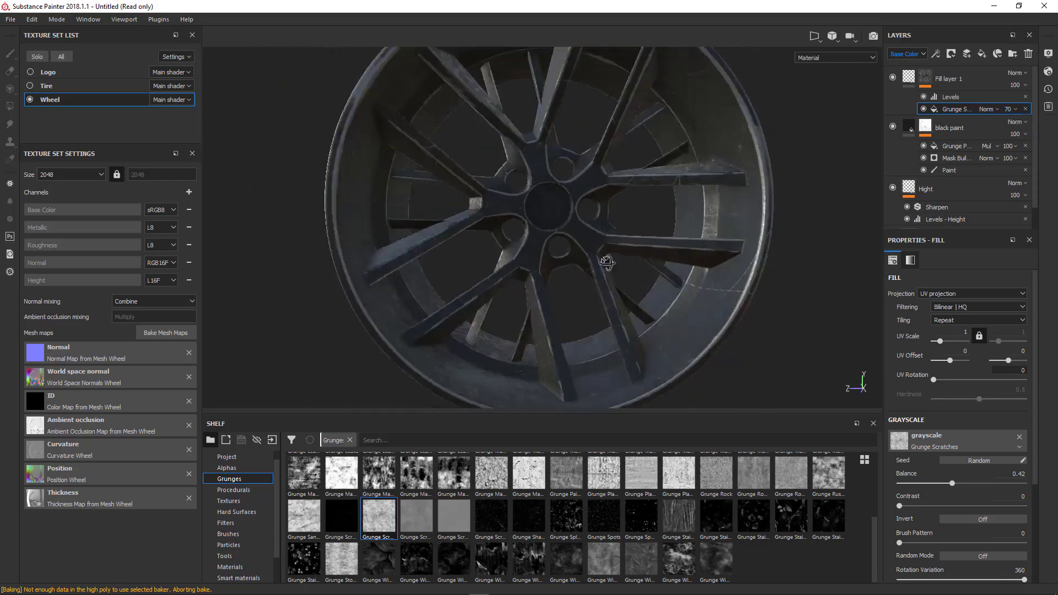
pyautogui.moveTo(661, 264)
pyautogui.keyDown('alt'); pyautogui.mouseDown()
pyautogui.moveTo(575, 278)
pyautogui.moveTo(635, 296)
pyautogui.moveTo(663, 289)
pyautogui.moveTo(590, 280)
pyautogui.moveTo(582, 253)
pyautogui.moveTo(704, 274)
pyautogui.moveTo(626, 307)
pyautogui.moveTo(708, 253)
pyautogui.mouseUp(); pyautogui.keyUp('alt')
# Rename Fill layer 1 to 'Dirt rough' and add a new fill layer above it
pyautogui.click(948, 83)
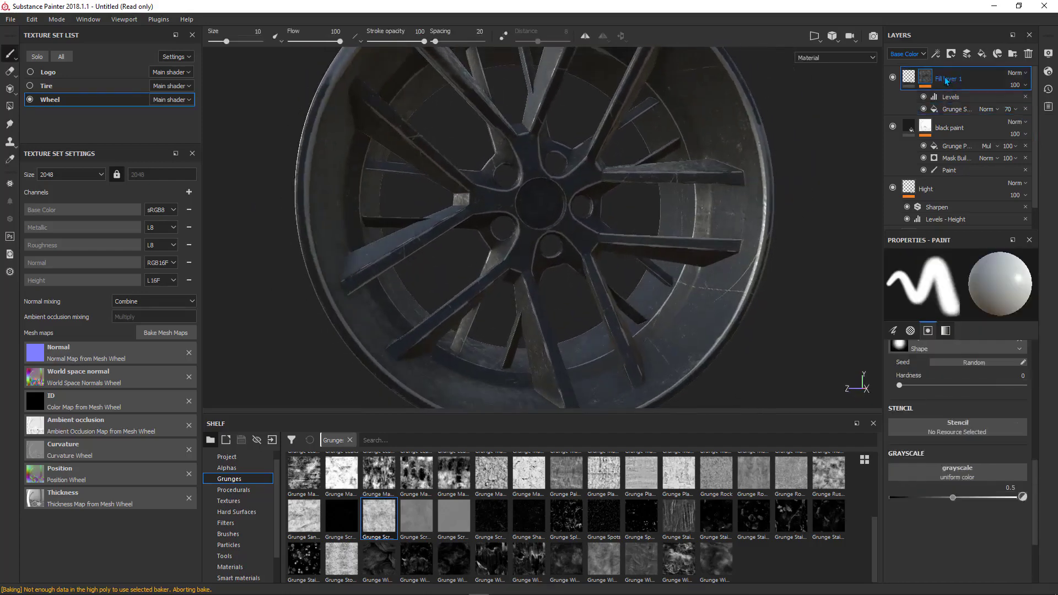
pyautogui.doubleClick(945, 81)
pyautogui.write('Dirt rough')
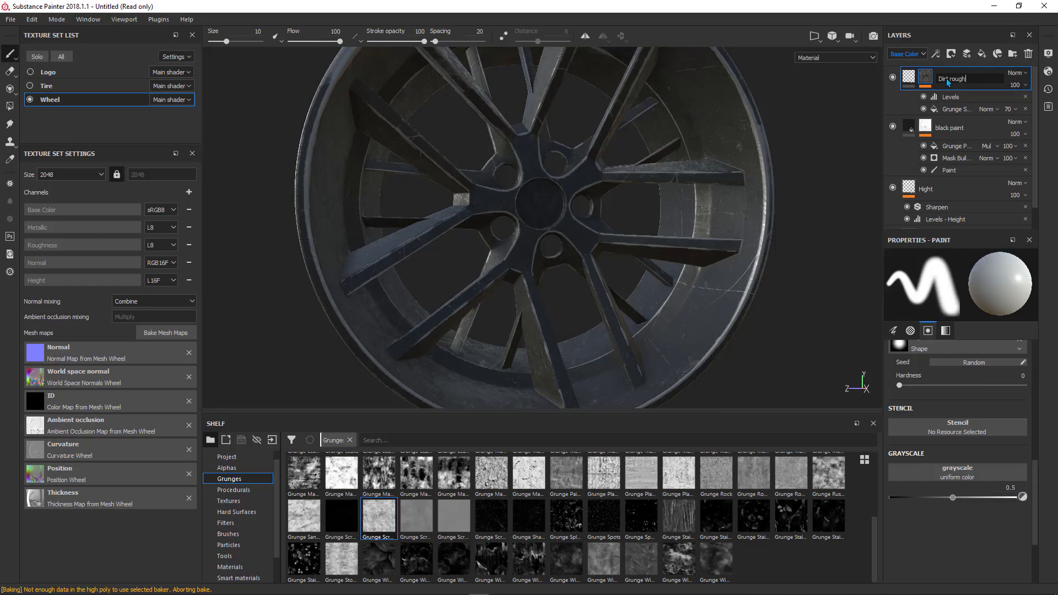
pyautogui.press('Return')
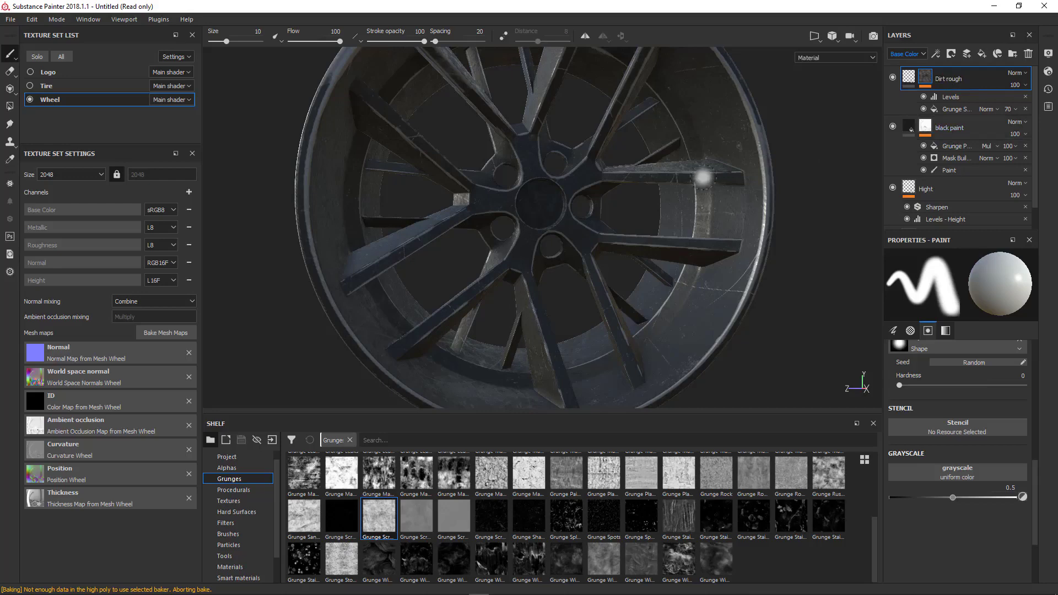
pyautogui.keyDown('alt'); pyautogui.moveTo(701, 183); pyautogui.dragTo(732, 178); pyautogui.keyUp('alt')
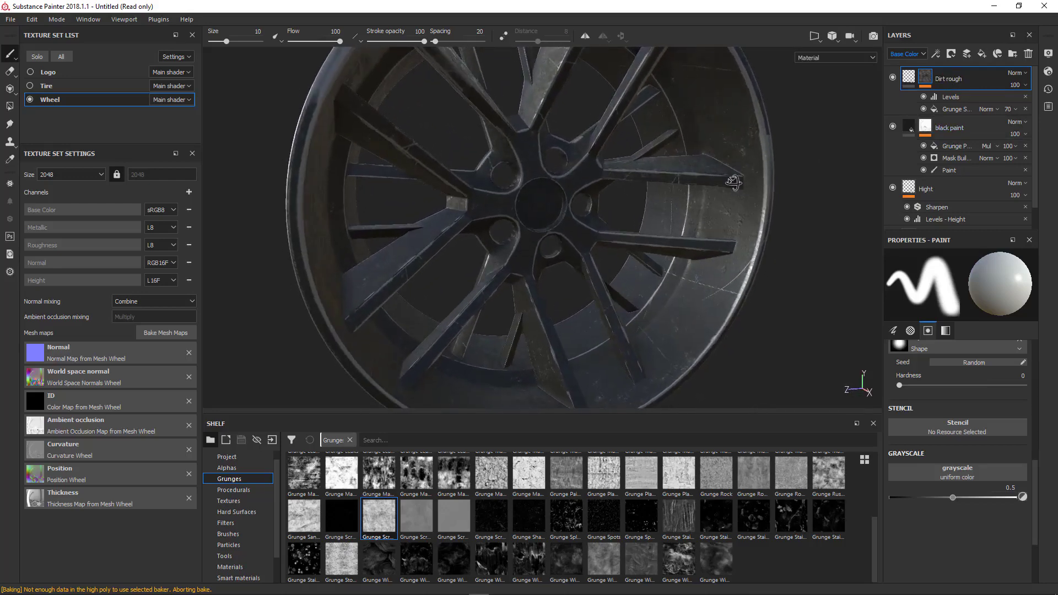
pyautogui.click(981, 54)
# Name the new fill layer 'Dirt' and set its roughness to about 0.75
pyautogui.doubleClick(930, 79)
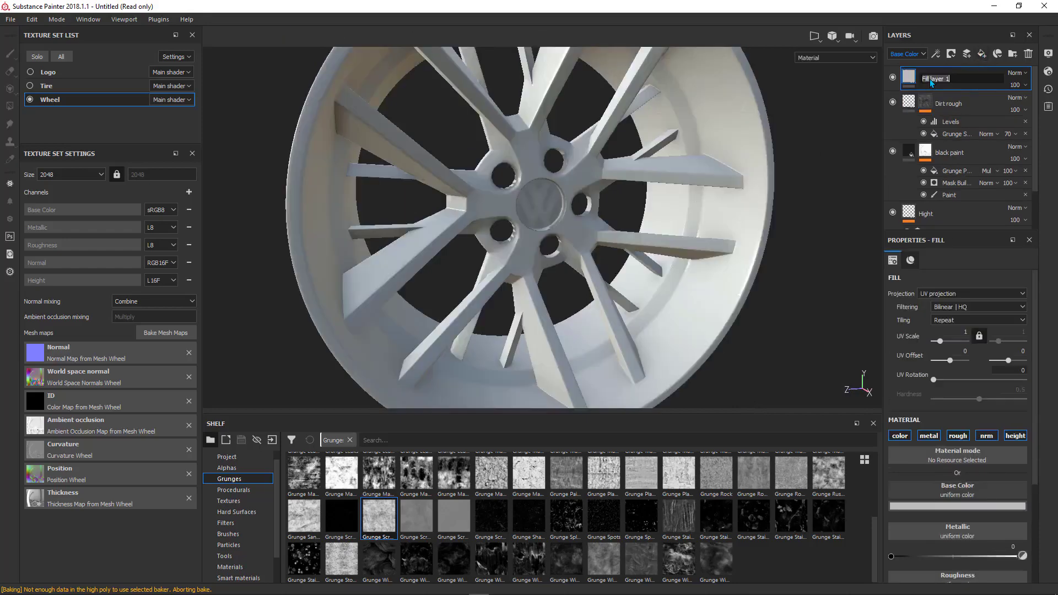
pyautogui.write('Dirt')
pyautogui.press('Return')
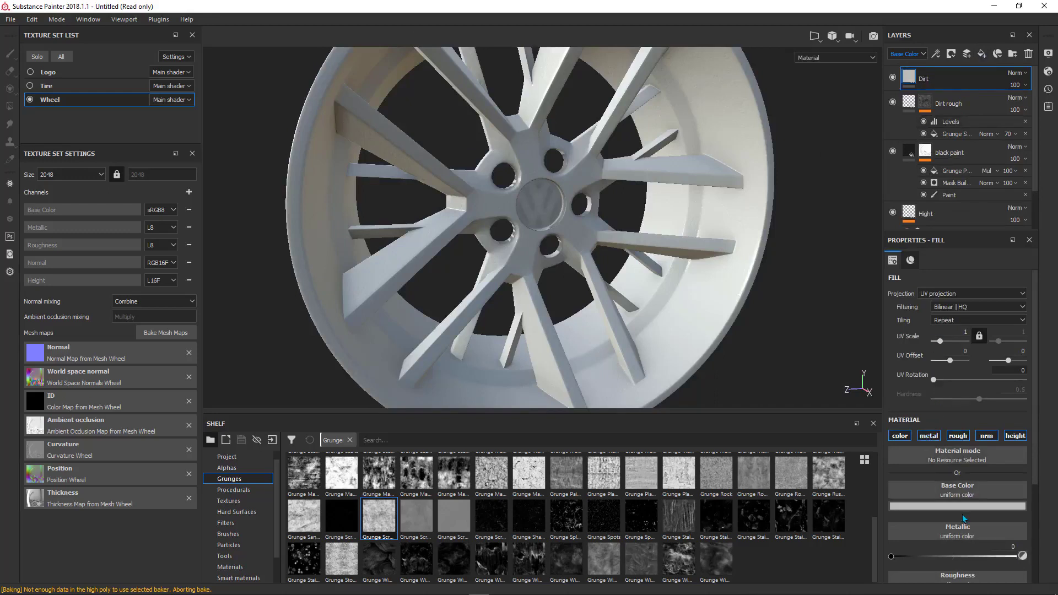
pyautogui.scroll(-2, 945, 538)
pyautogui.moveTo(927, 537); pyautogui.dragTo(985, 540)
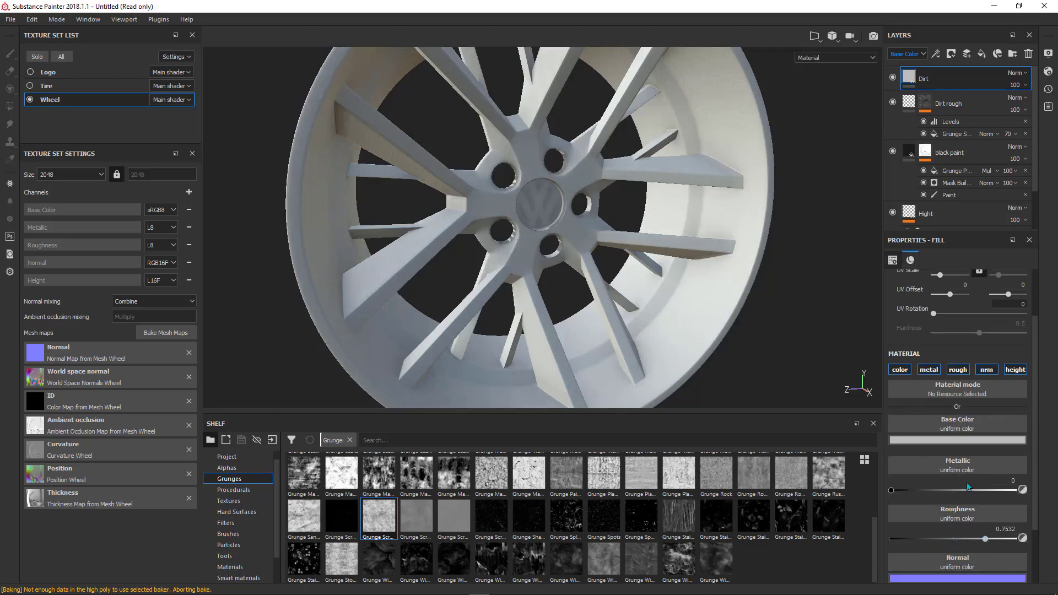
pyautogui.click(902, 371)
# Give the Dirt layer a dark olive-brown base colour
pyautogui.click(903, 372)
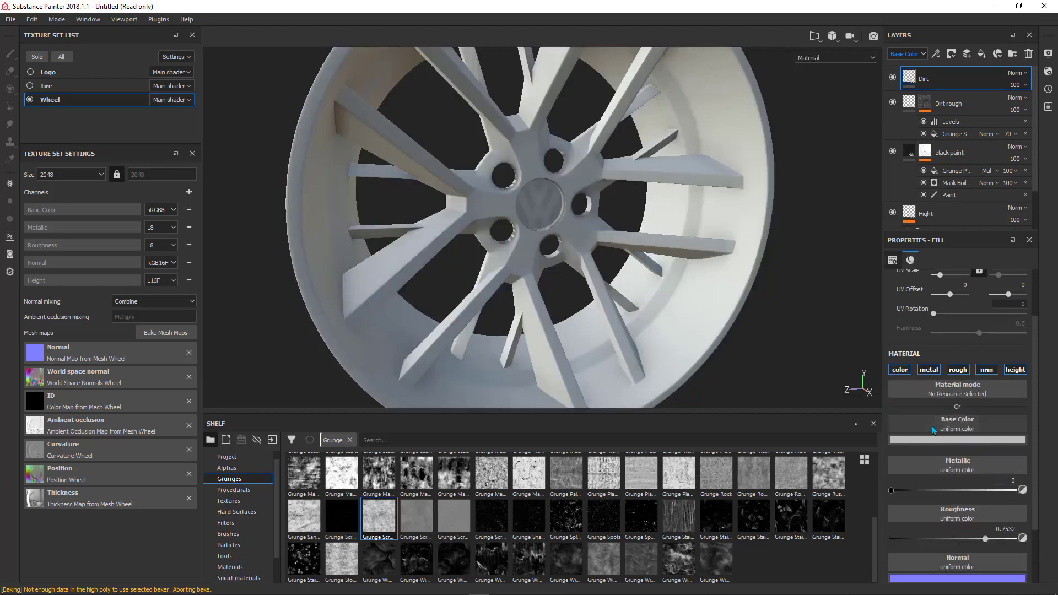
pyautogui.click(927, 442)
pyautogui.click(914, 521)
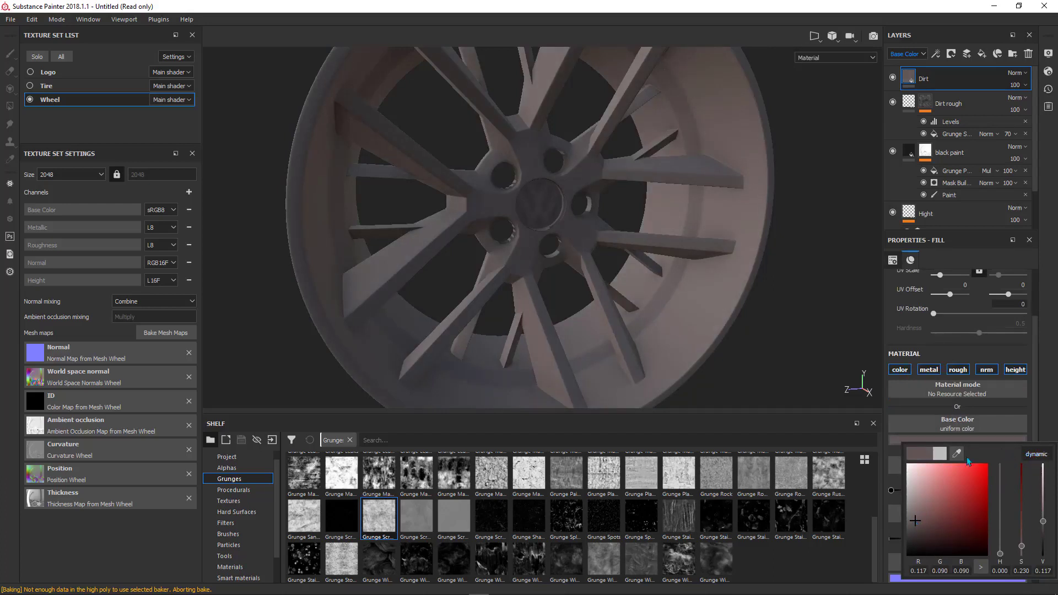
pyautogui.click(1033, 464)
pyautogui.moveTo(998, 554); pyautogui.dragTo(1000, 546)
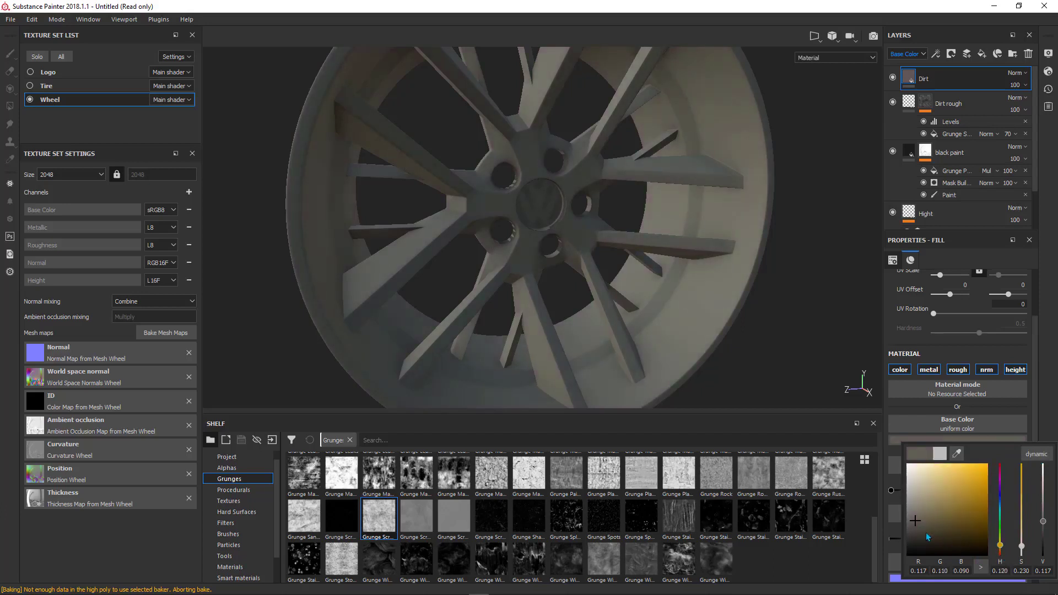
pyautogui.moveTo(919, 521); pyautogui.dragTo(920, 533)
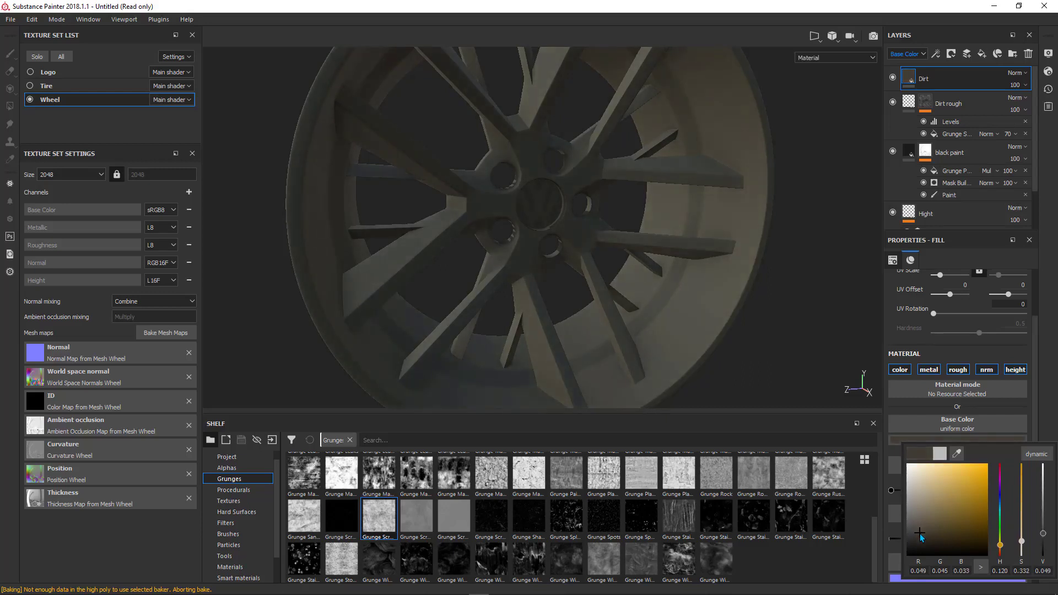
pyautogui.click(892, 546)
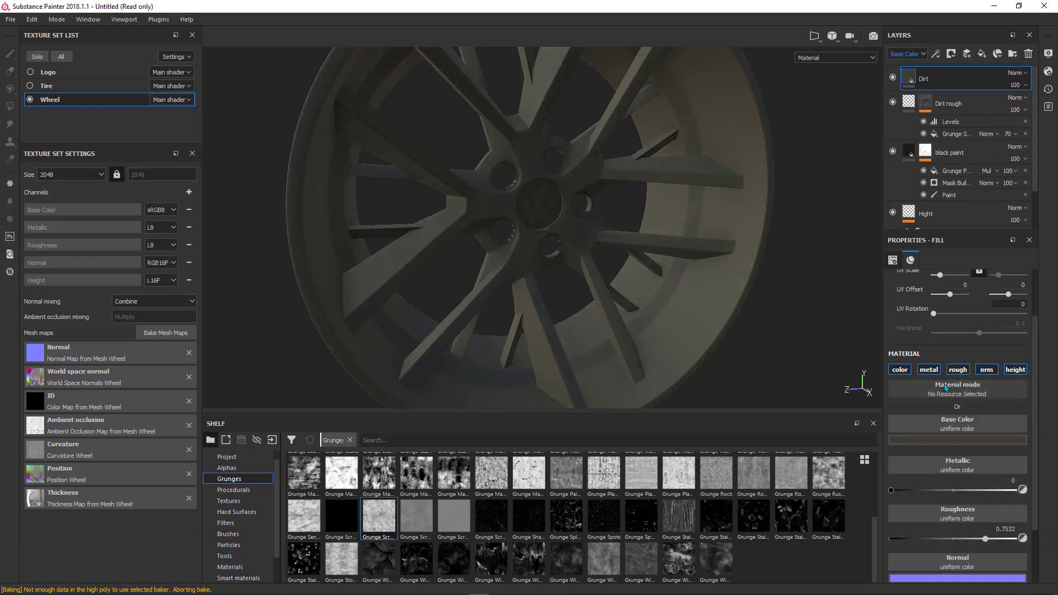
# Turn off the Dirt layer's height and normal channels, keeping metalness on
pyautogui.click(1012, 372)
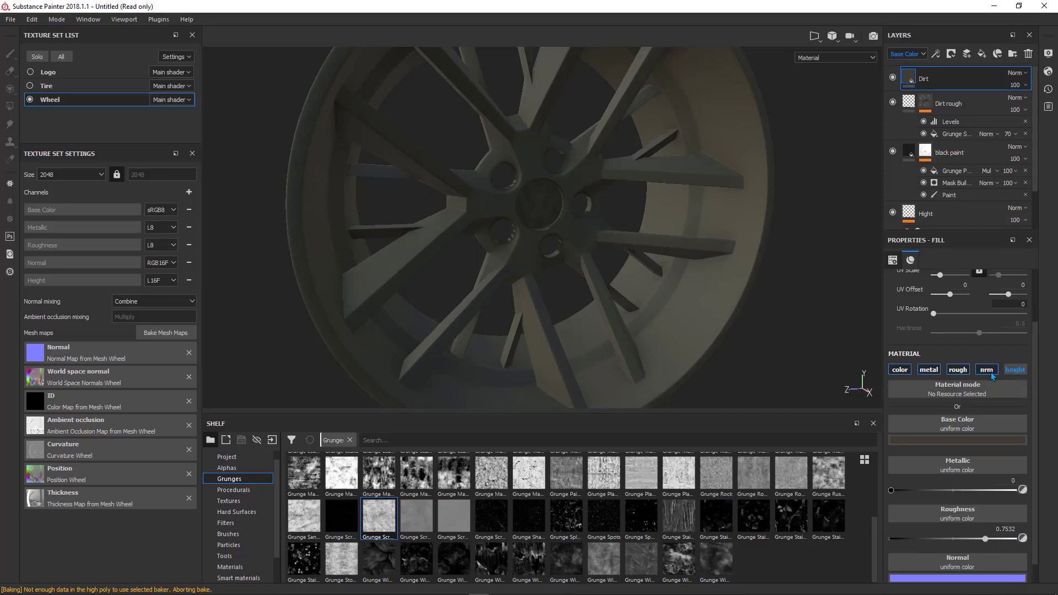
pyautogui.click(987, 371)
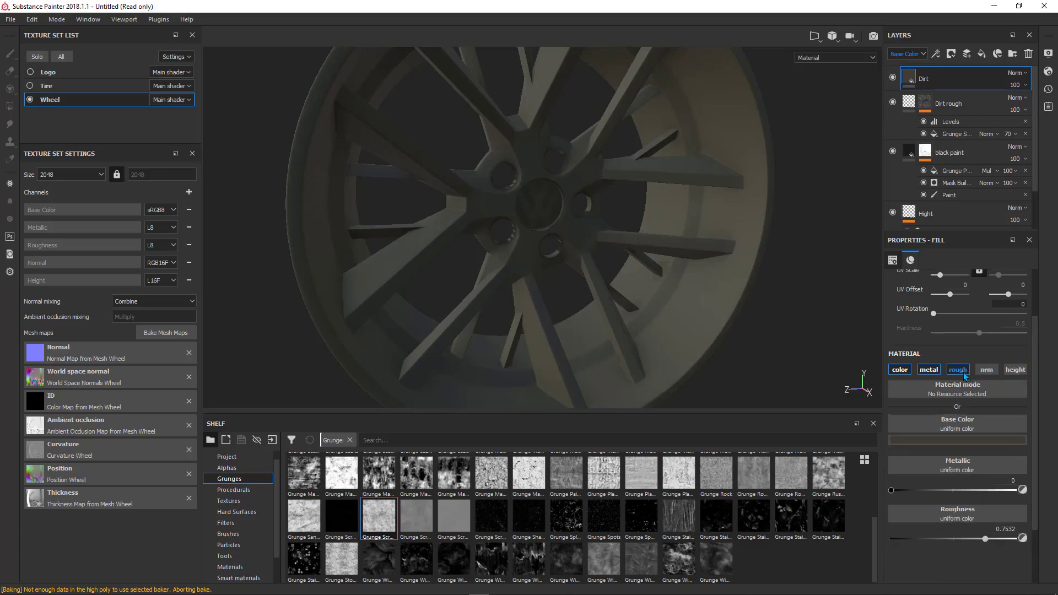
pyautogui.click(930, 371)
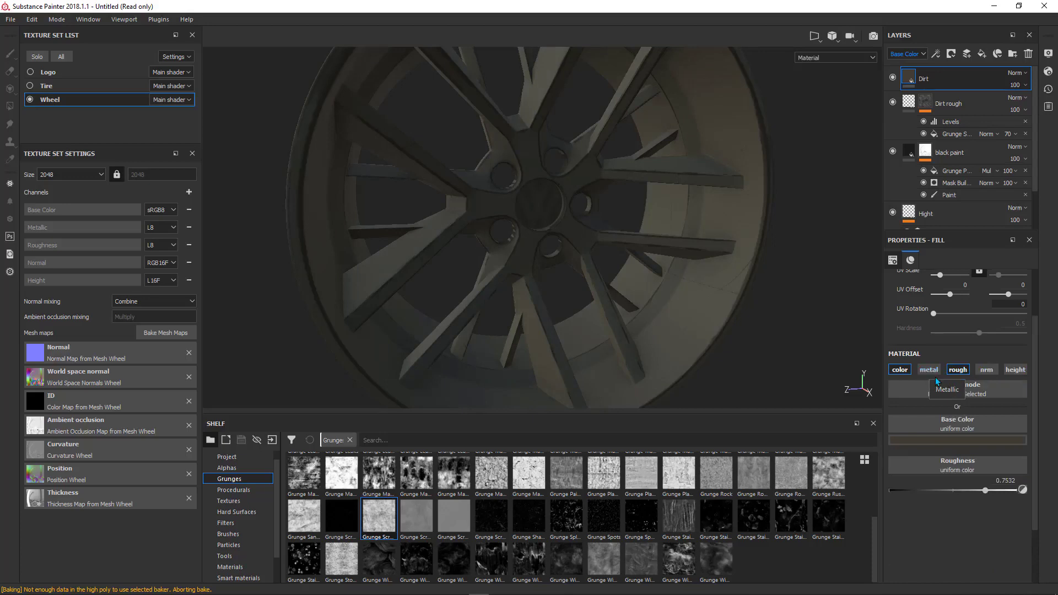
pyautogui.click(928, 370)
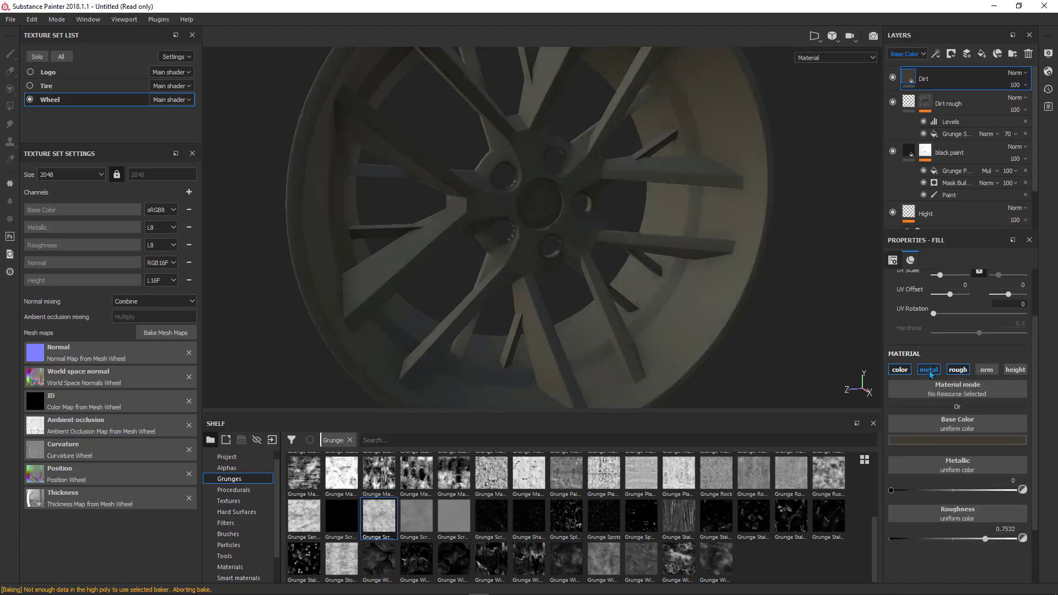
pyautogui.click(951, 53)
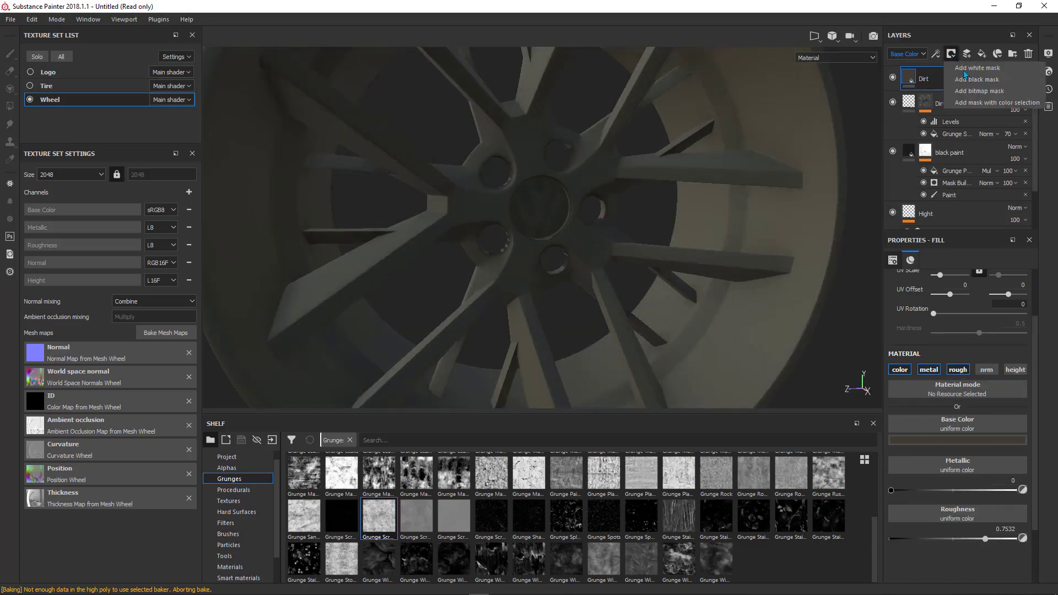
# Add a black mask to the Dirt layer and apply the Sand smart mask to it
pyautogui.click(975, 79)
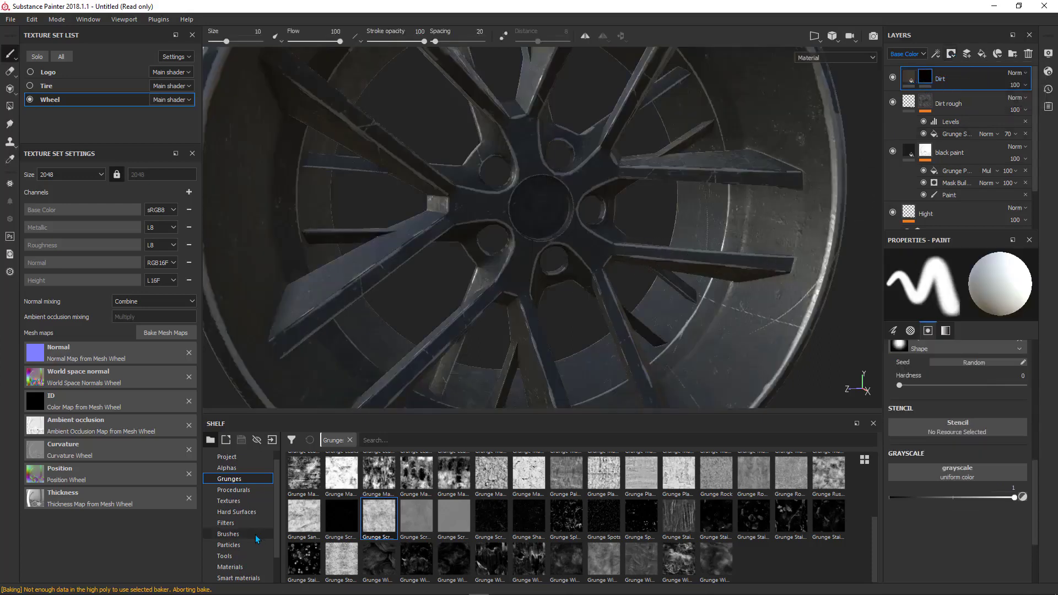
pyautogui.scroll(-2, 255, 537)
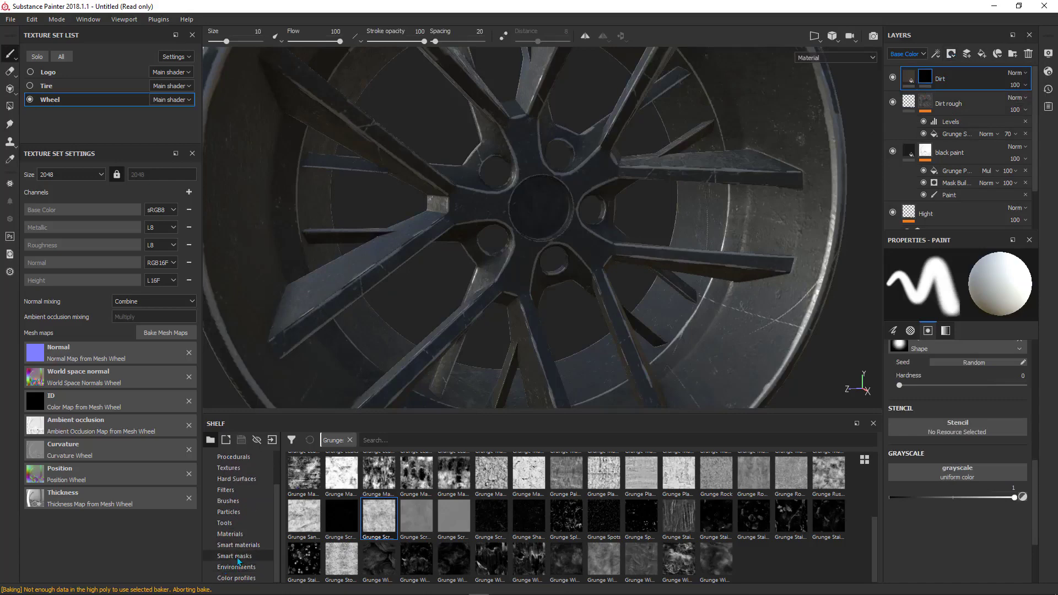
pyautogui.click(235, 556)
pyautogui.scroll(-1, 604, 560)
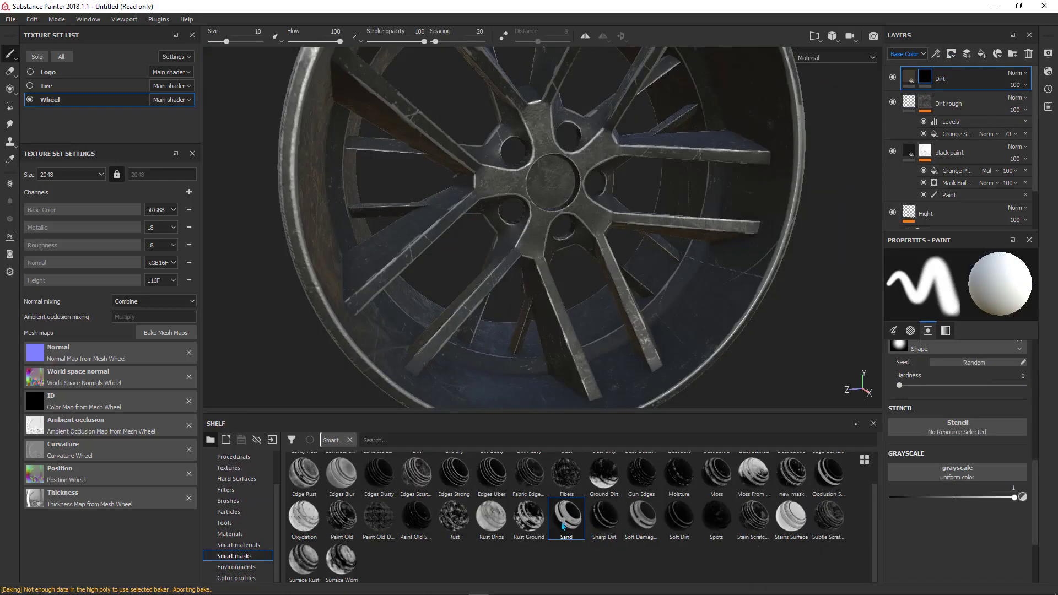
pyautogui.moveTo(563, 524)
pyautogui.mouseDown()
pyautogui.moveTo(584, 520)
pyautogui.moveTo(943, 82)
pyautogui.moveTo(930, 83)
pyautogui.mouseUp()
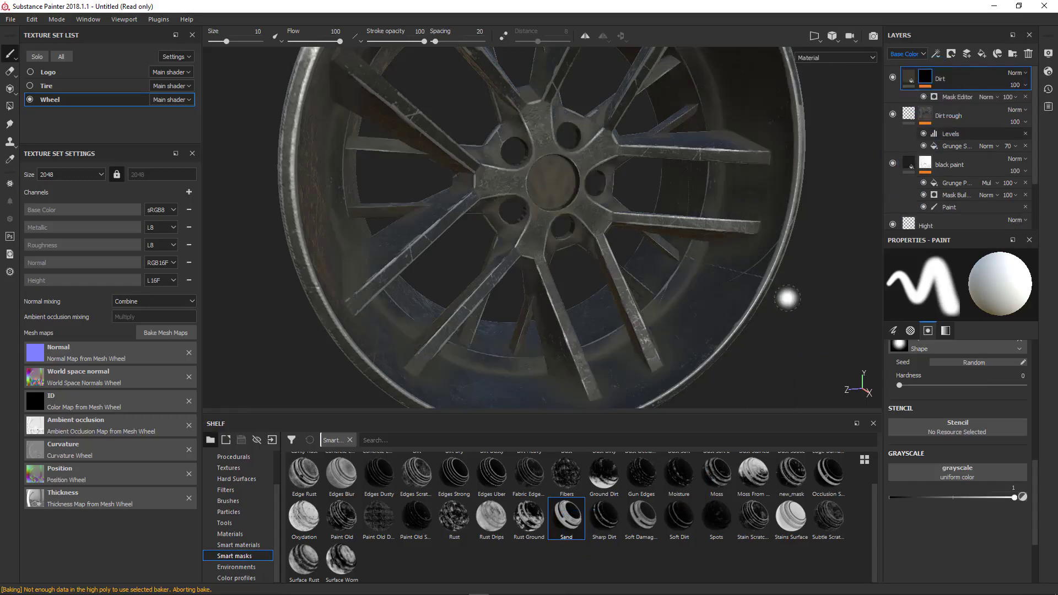
pyautogui.moveTo(714, 223)
pyautogui.keyDown('alt'); pyautogui.mouseDown()
pyautogui.moveTo(569, 220)
pyautogui.moveTo(672, 255)
pyautogui.moveTo(707, 232)
pyautogui.moveTo(711, 214)
pyautogui.mouseUp(); pyautogui.keyUp('alt')
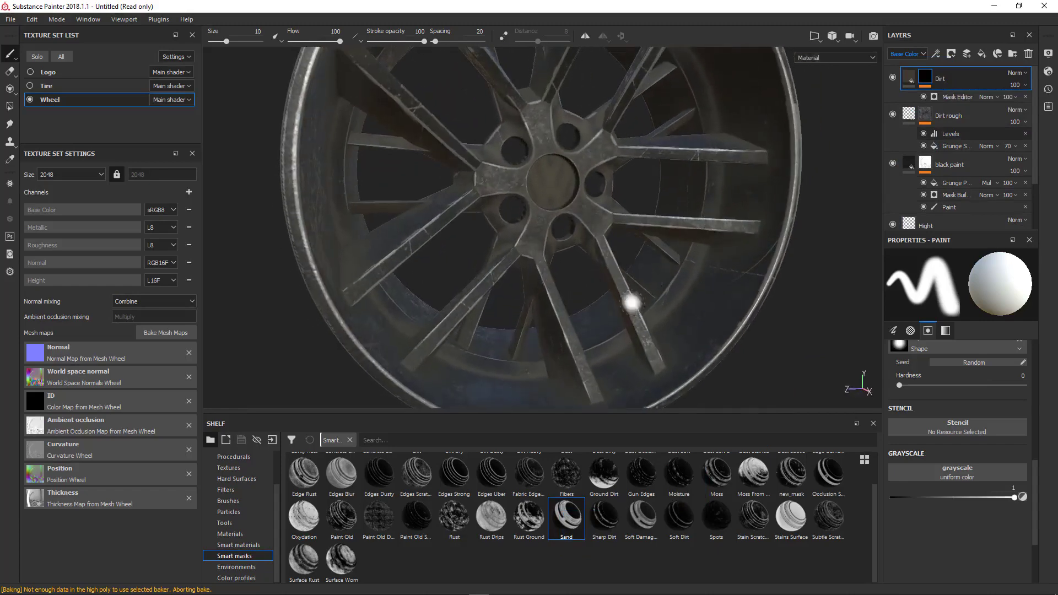
pyautogui.keyDown('alt'); pyautogui.moveTo(591, 245); pyautogui.dragTo(594, 235); pyautogui.keyUp('alt')
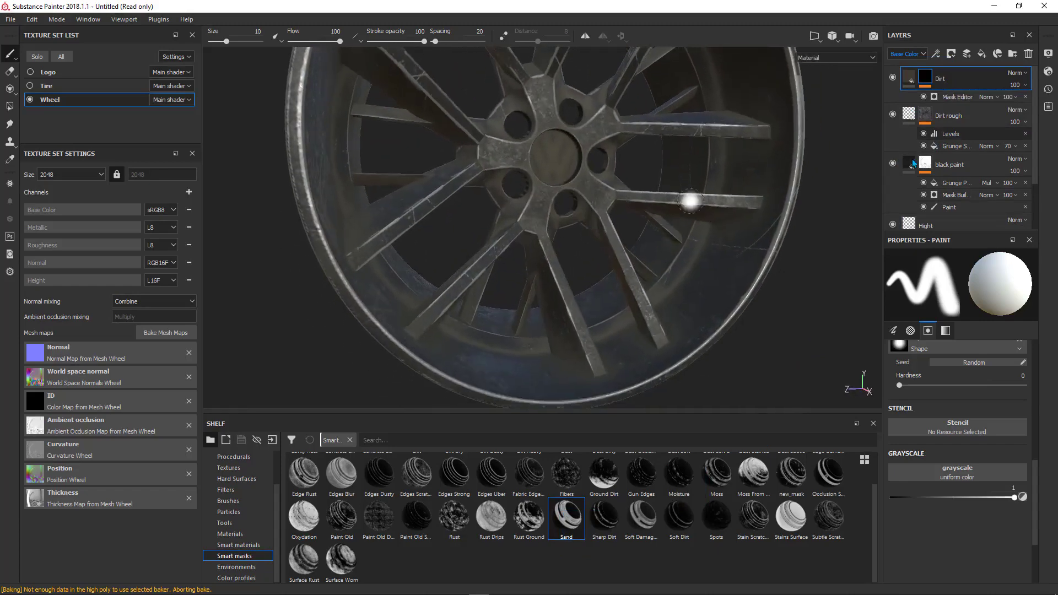
pyautogui.click(958, 97)
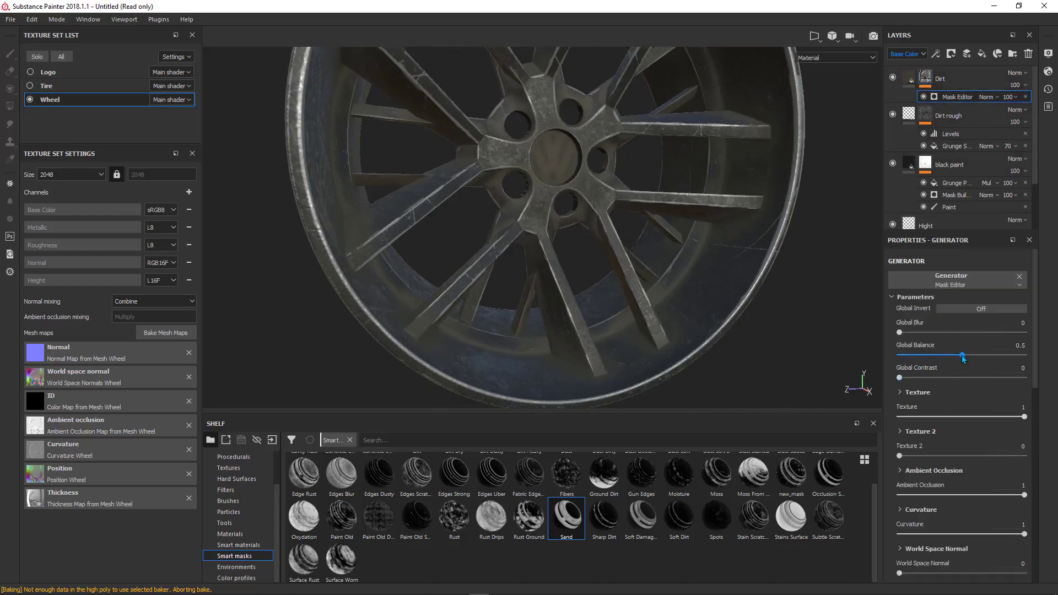
# Set the Dirt mask's Global Balance to 0.13 and its Mask Editor opacity to 47
pyautogui.moveTo(962, 358); pyautogui.dragTo(916, 358)
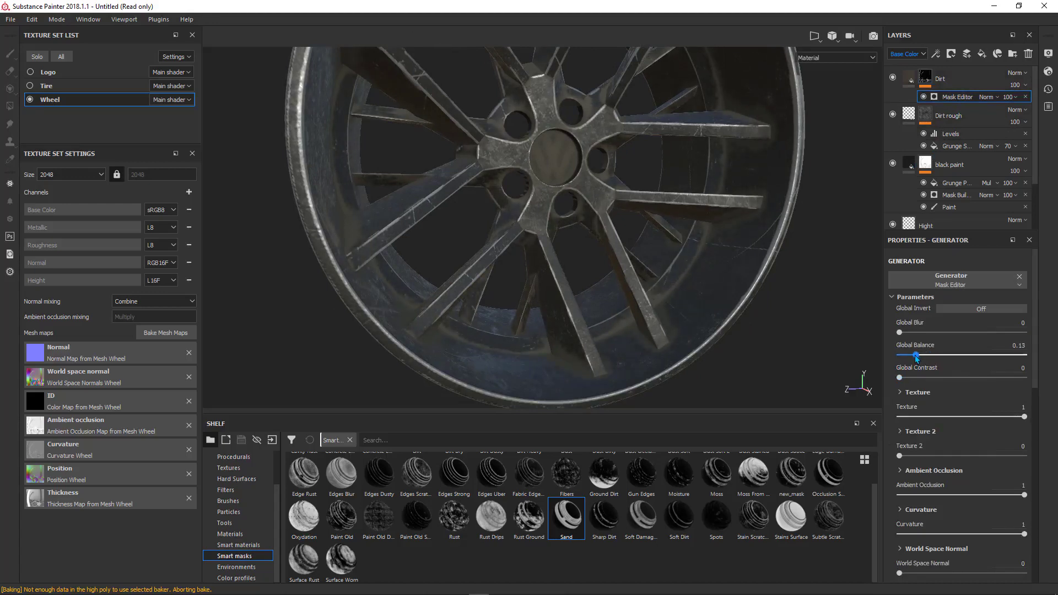
pyautogui.moveTo(657, 194)
pyautogui.keyDown('alt'); pyautogui.mouseDown()
pyautogui.moveTo(522, 221)
pyautogui.moveTo(673, 255)
pyautogui.moveTo(610, 260)
pyautogui.mouseUp(); pyautogui.keyUp('alt')
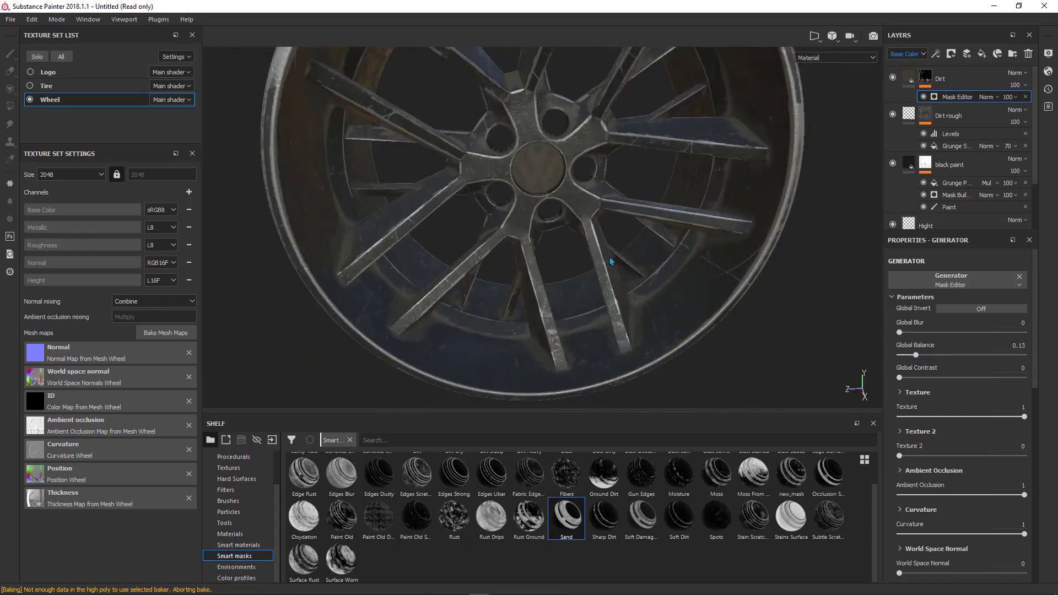
pyautogui.keyDown('alt'); pyautogui.moveTo(610, 260); pyautogui.dragTo(636, 247, button='right'); pyautogui.keyUp('alt')
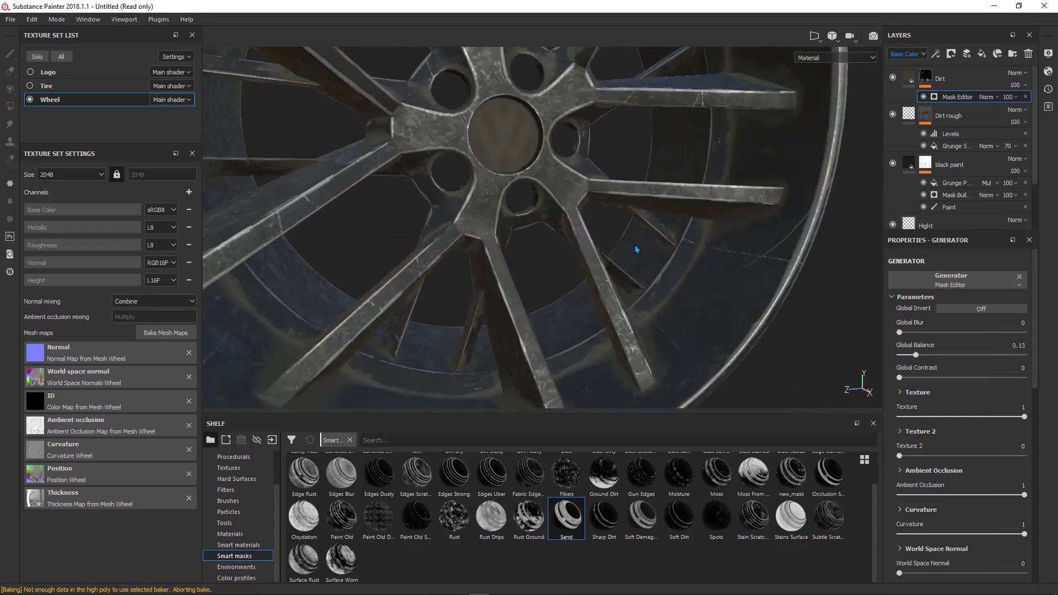
pyautogui.click(1007, 96)
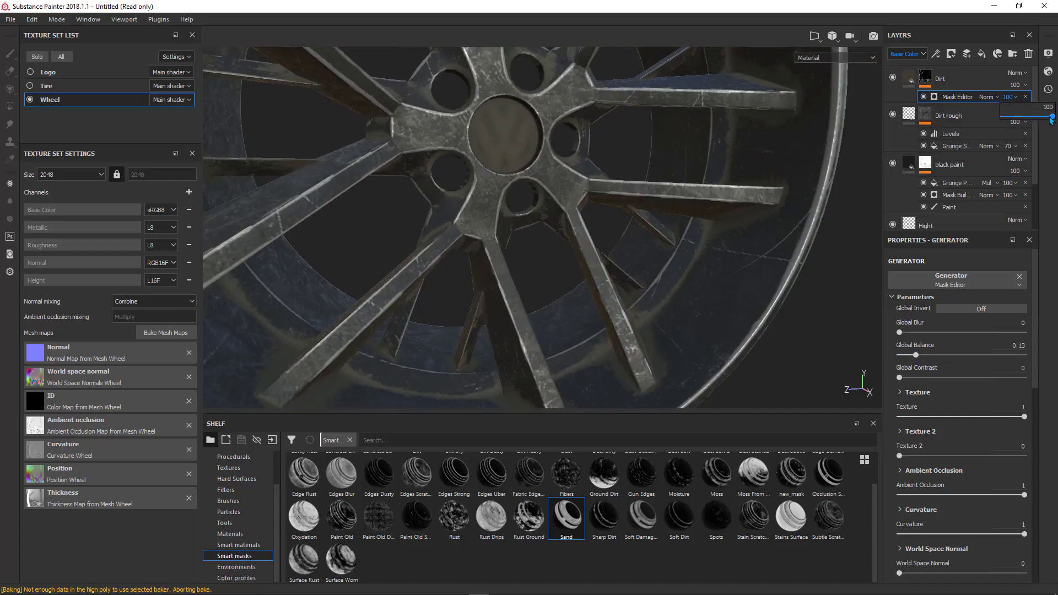
pyautogui.moveTo(1051, 118); pyautogui.dragTo(1025, 120)
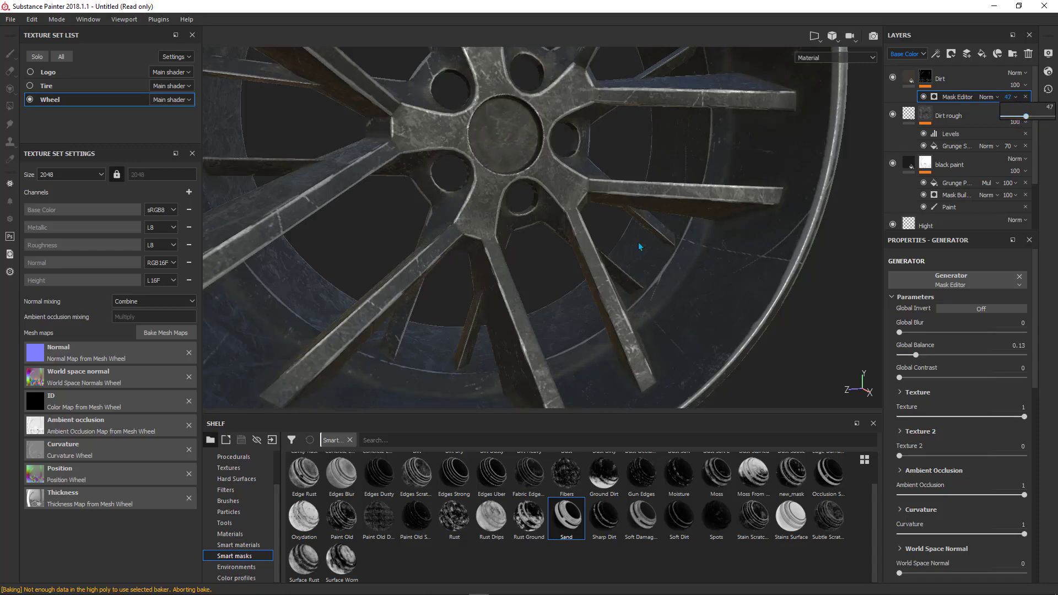
pyautogui.scroll(-10, 620, 233)
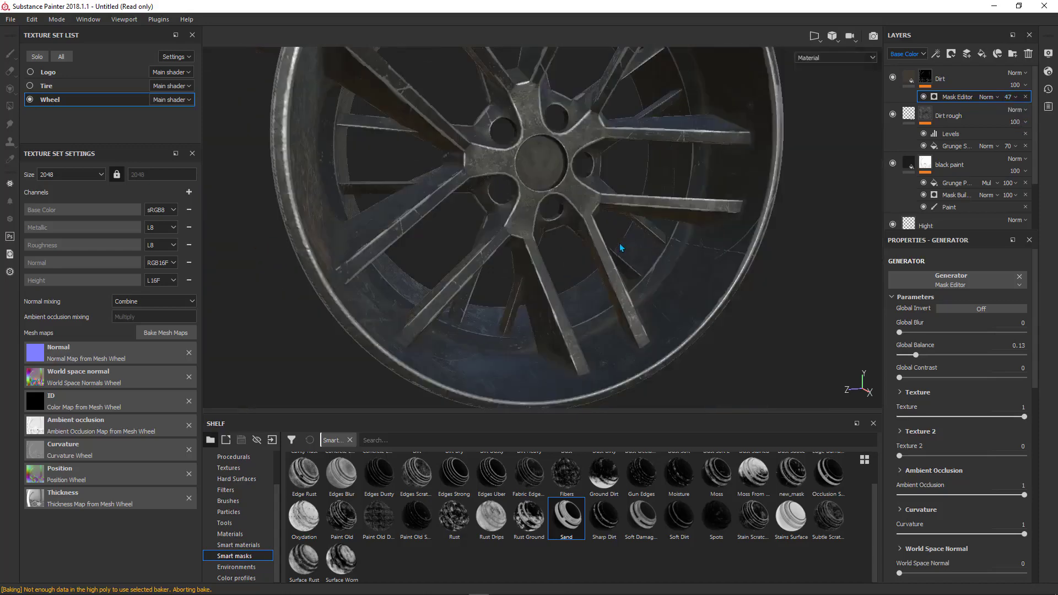
pyautogui.keyDown('alt'); pyautogui.moveTo(639, 220); pyautogui.dragTo(575, 217); pyautogui.keyUp('alt')
# Hide the Tire texture set so the rim is shown alone
pyautogui.scroll(4, 594, 194)
pyautogui.scroll(-2, 510, 205)
pyautogui.scroll(4, 547, 193)
pyautogui.scroll(-4, 575, 218)
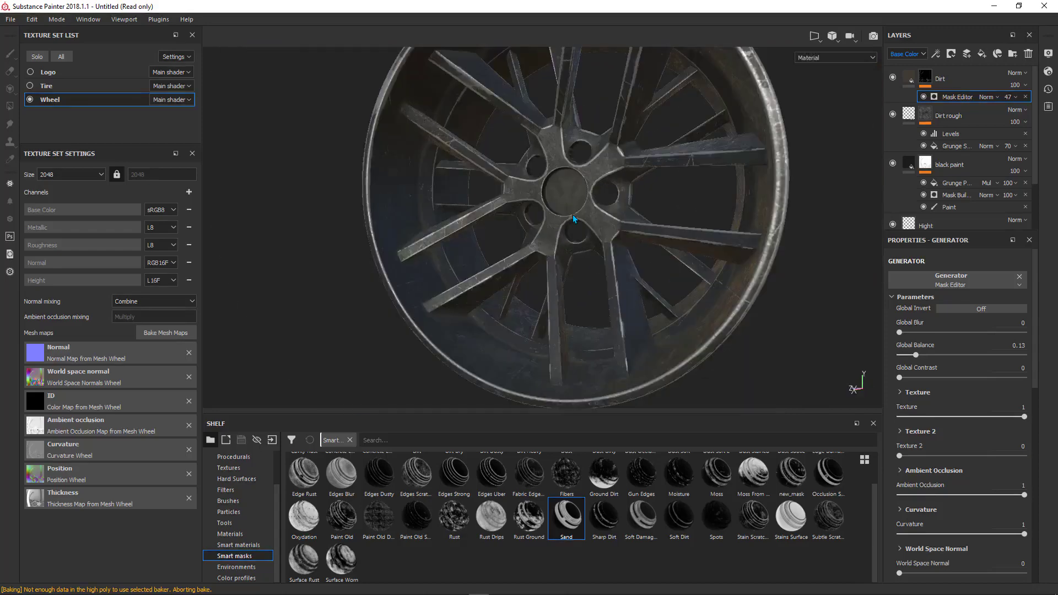
pyautogui.scroll(2, 575, 221)
pyautogui.scroll(-2, 575, 223)
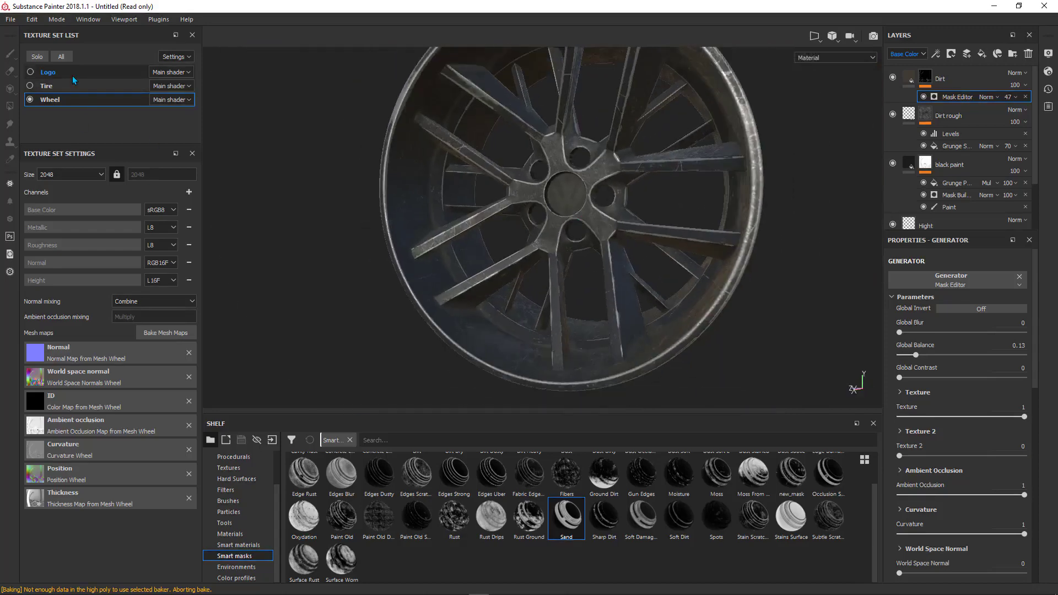
pyautogui.click(31, 86)
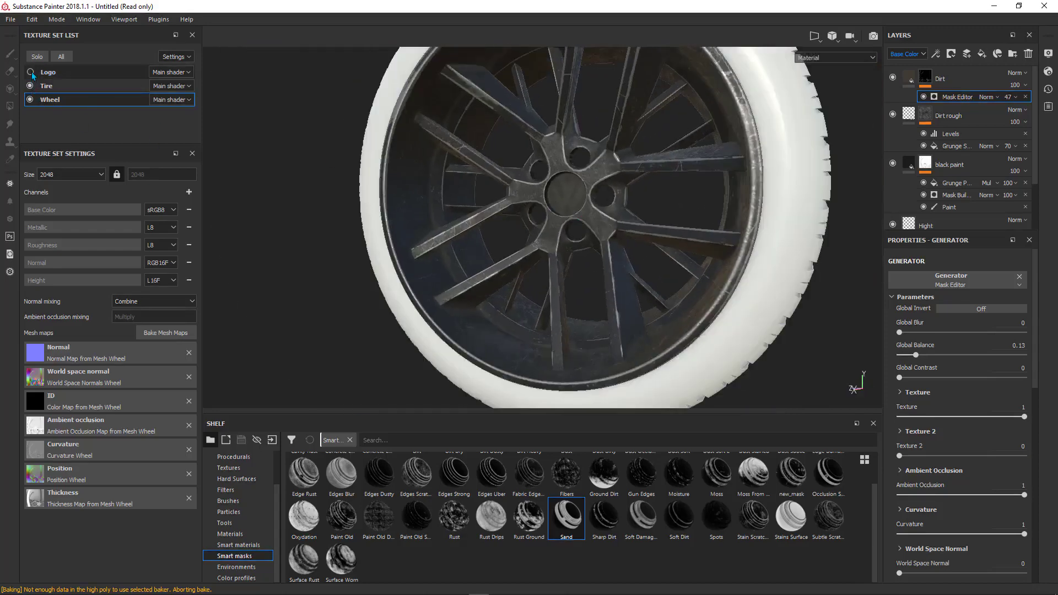
pyautogui.keyDown('alt'); pyautogui.moveTo(563, 267); pyautogui.dragTo(607, 208); pyautogui.keyUp('alt')
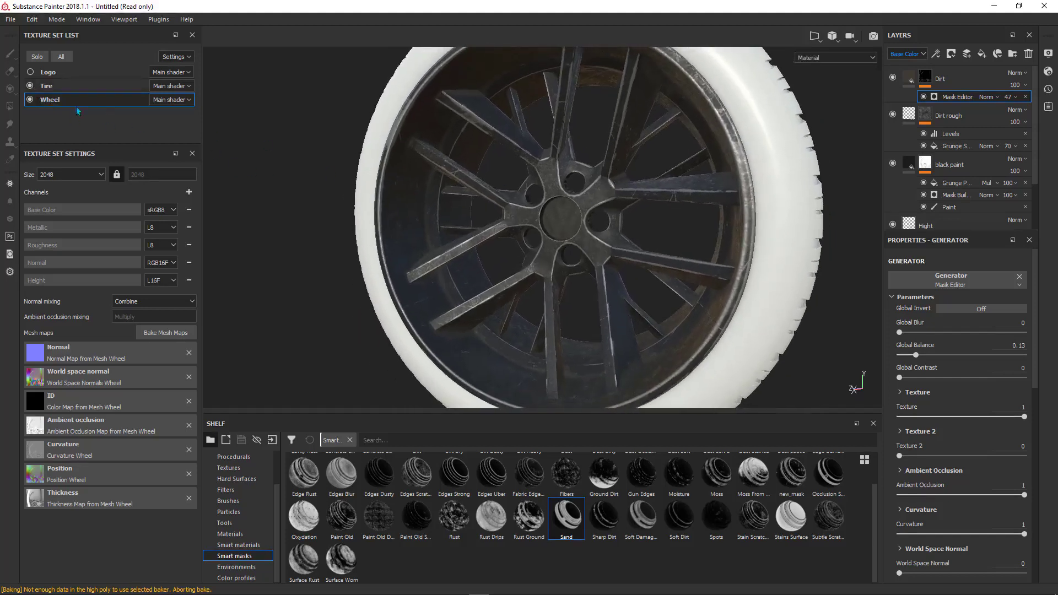
pyautogui.click(30, 86)
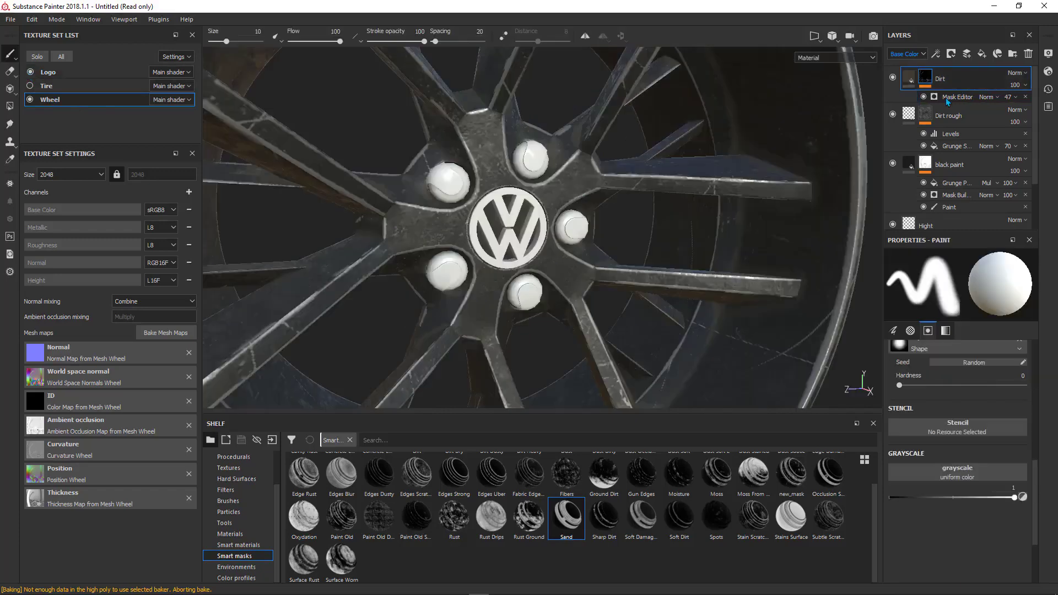
# Extend the layer selection to cover the black paint, Hight and base layers
pyautogui.scroll(-2, 947, 137)
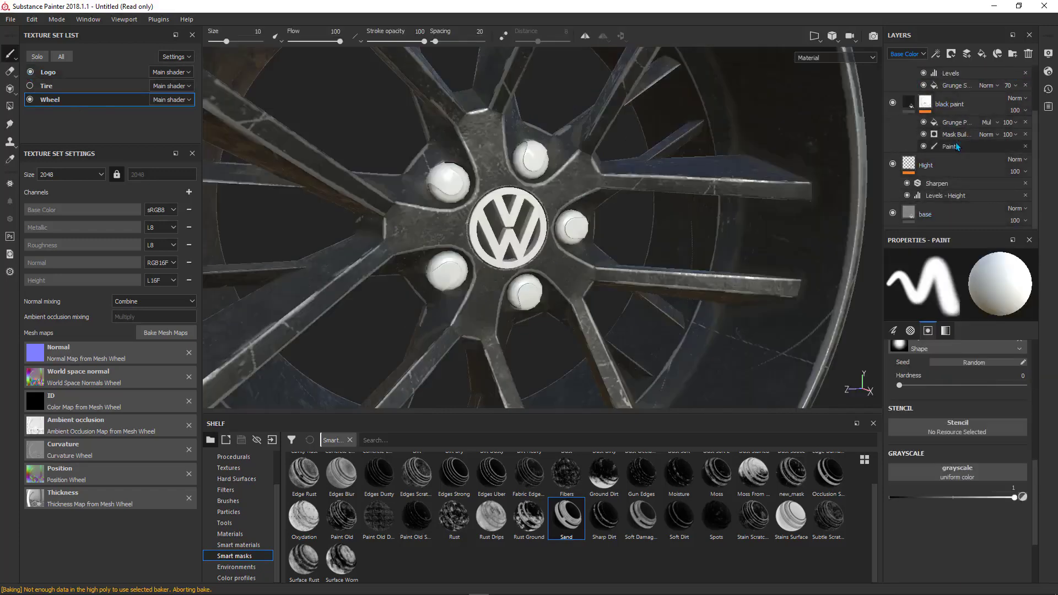
pyautogui.keyDown('shift'); pyautogui.click(951, 217); pyautogui.keyUp('shift')
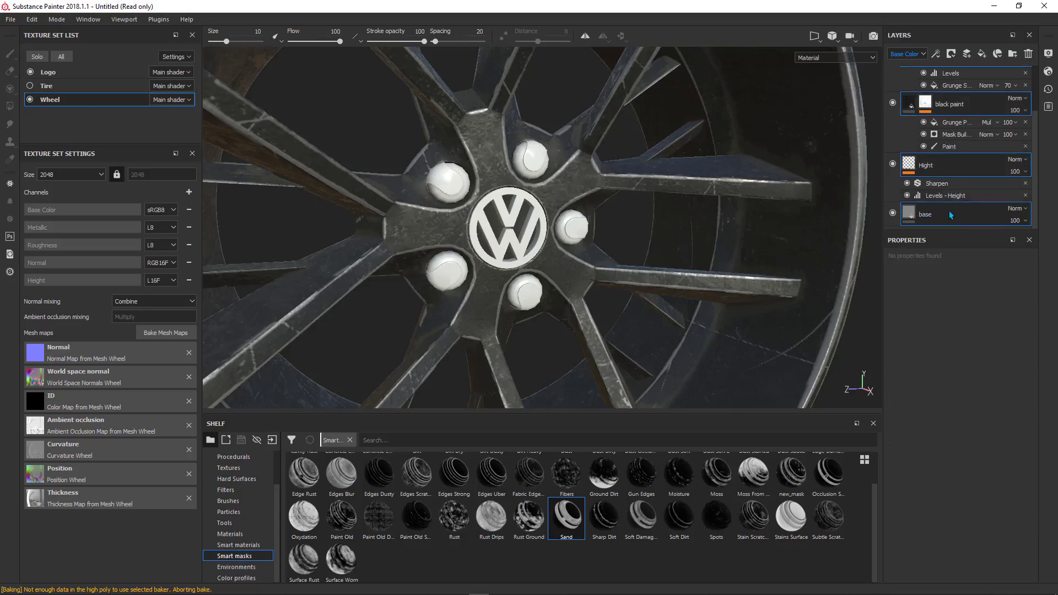
pyautogui.scroll(2, 959, 165)
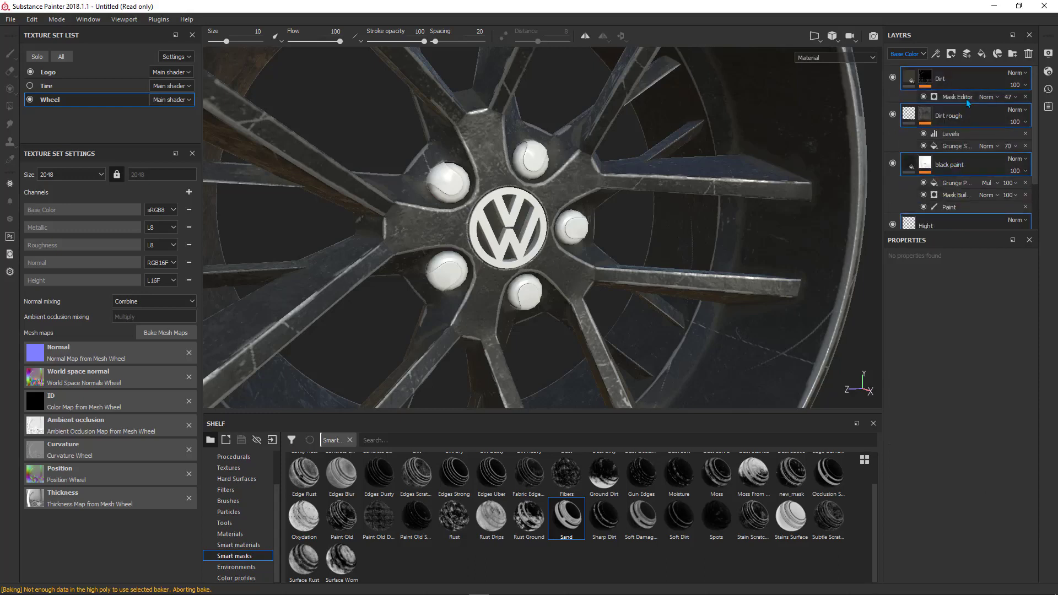
# Group the selected layers with Ctrl+G, name the folder 'wheel mt' and collapse it
pyautogui.hotkey('ctrl', 'g')
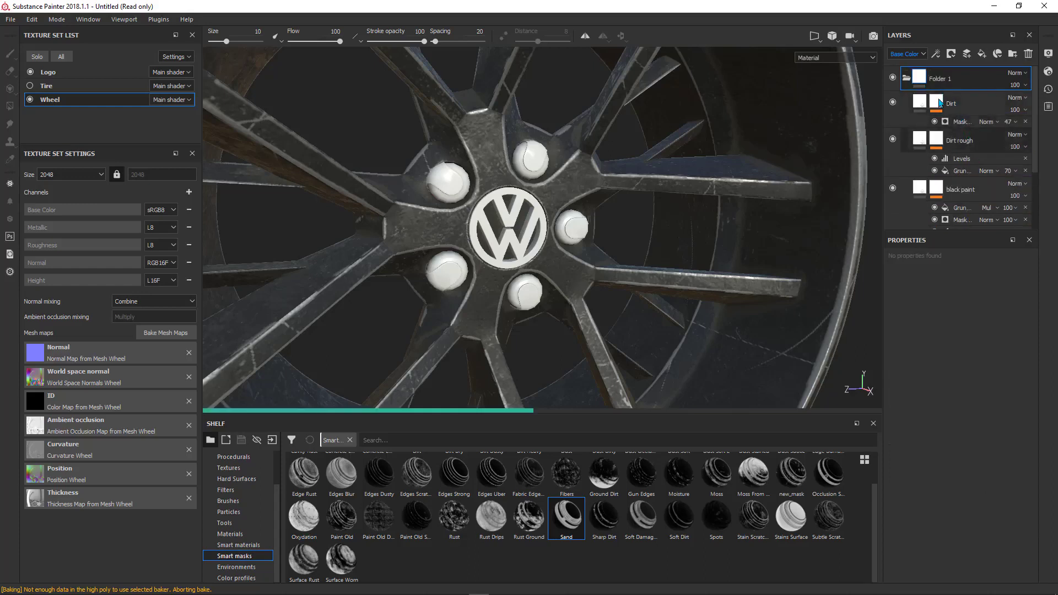
pyautogui.doubleClick(942, 80)
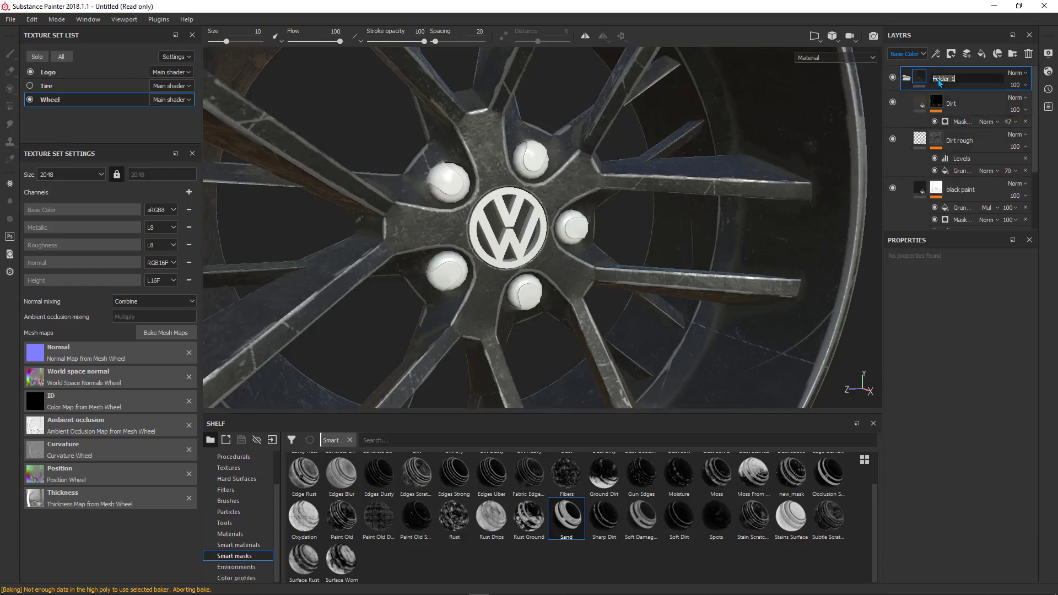
pyautogui.write('wheel mt')
pyautogui.press('Return')
pyautogui.click(905, 78)
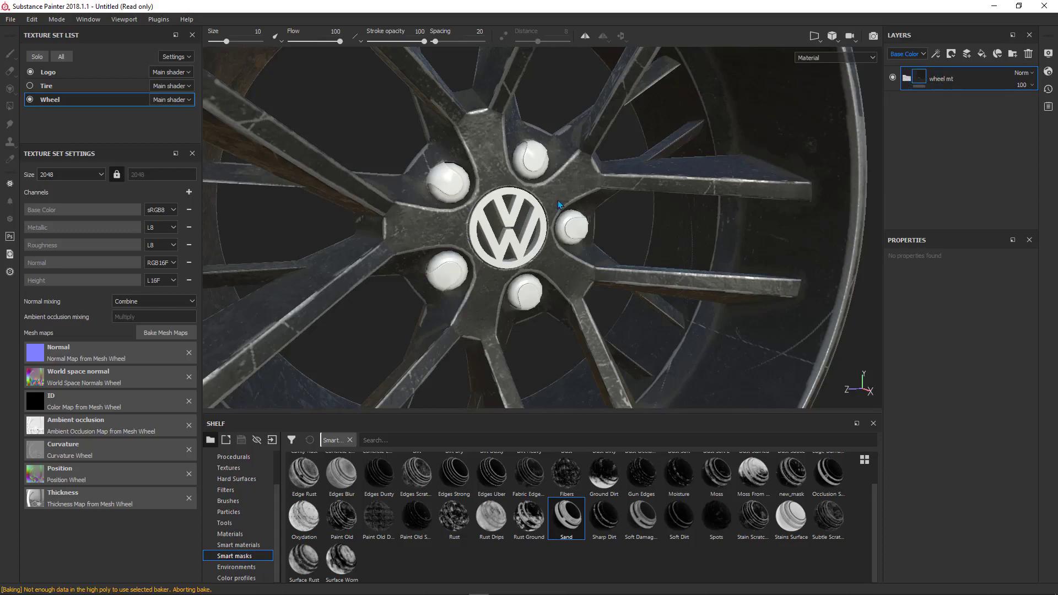
# Copy the wheel mt folder and paste it into the Logo texture set's layers
pyautogui.rightClick(967, 79)
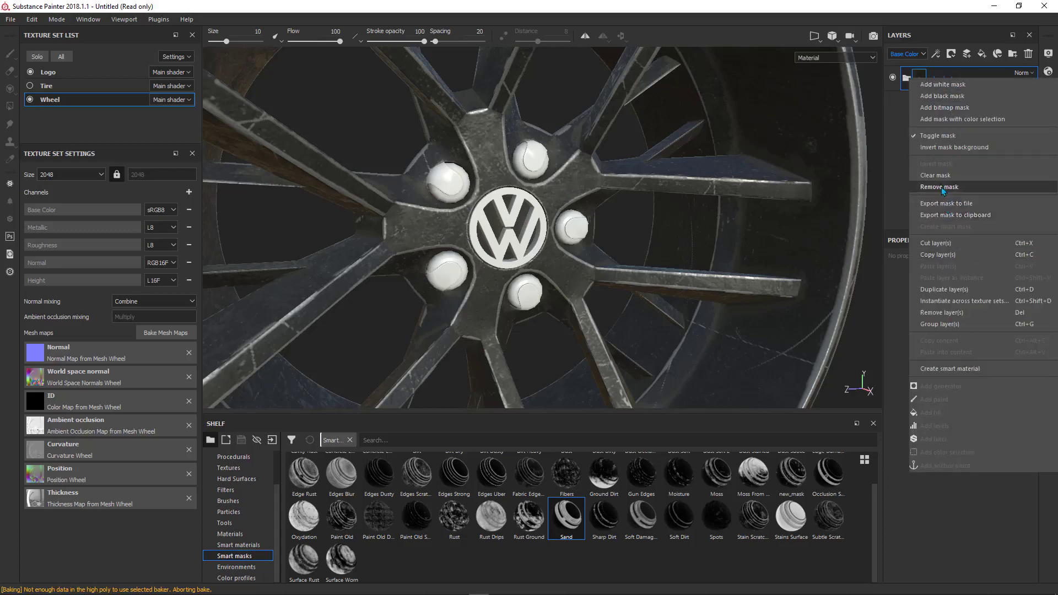
pyautogui.click(950, 254)
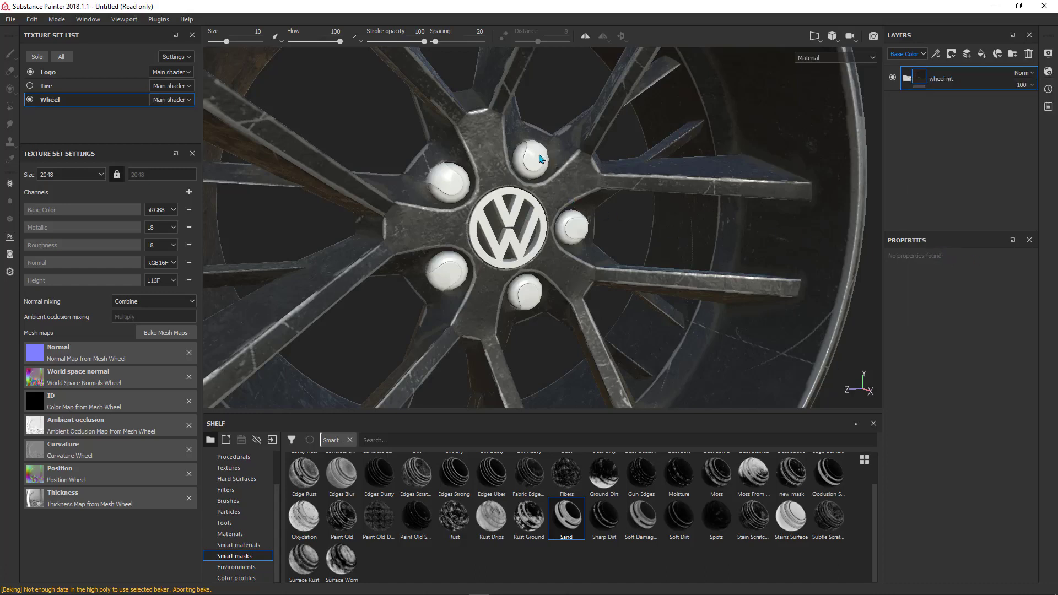
pyautogui.click(35, 76)
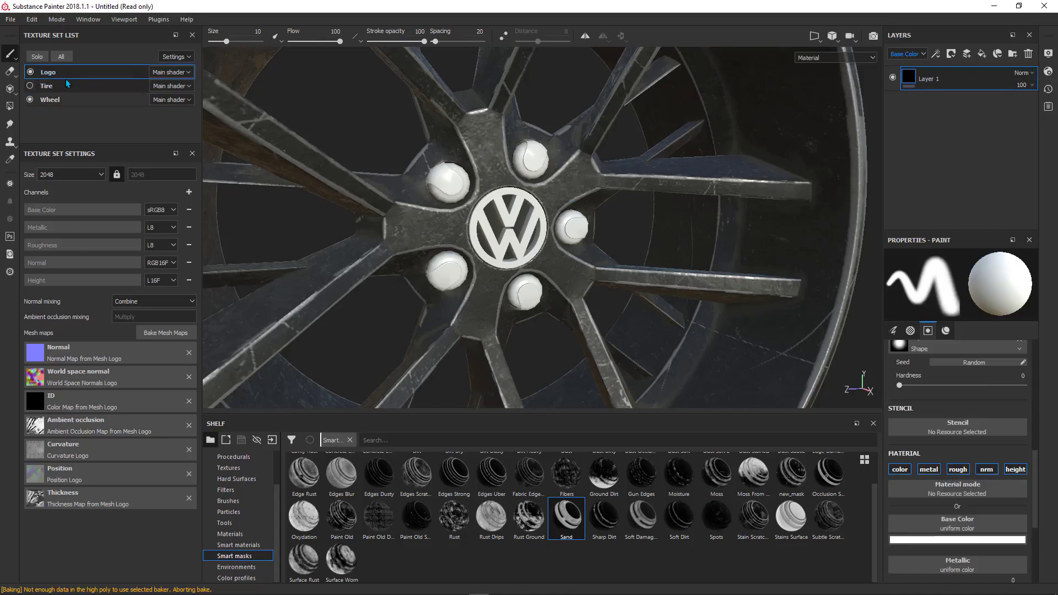
pyautogui.rightClick(950, 113)
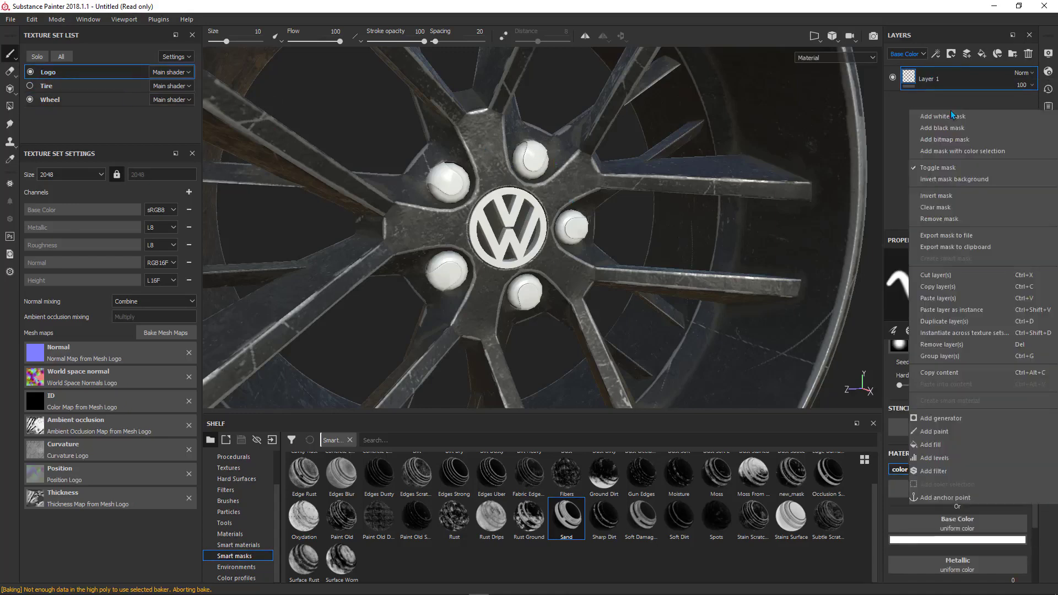
pyautogui.click(949, 298)
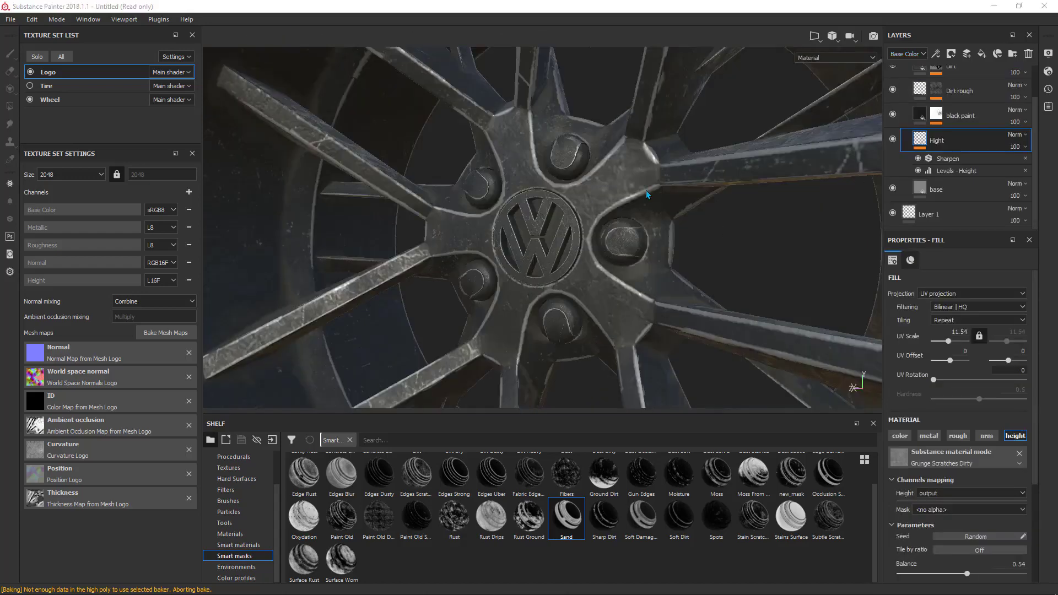
pyautogui.keyDown('alt'); pyautogui.moveTo(559, 189); pyautogui.dragTo(554, 244); pyautogui.keyUp('alt')
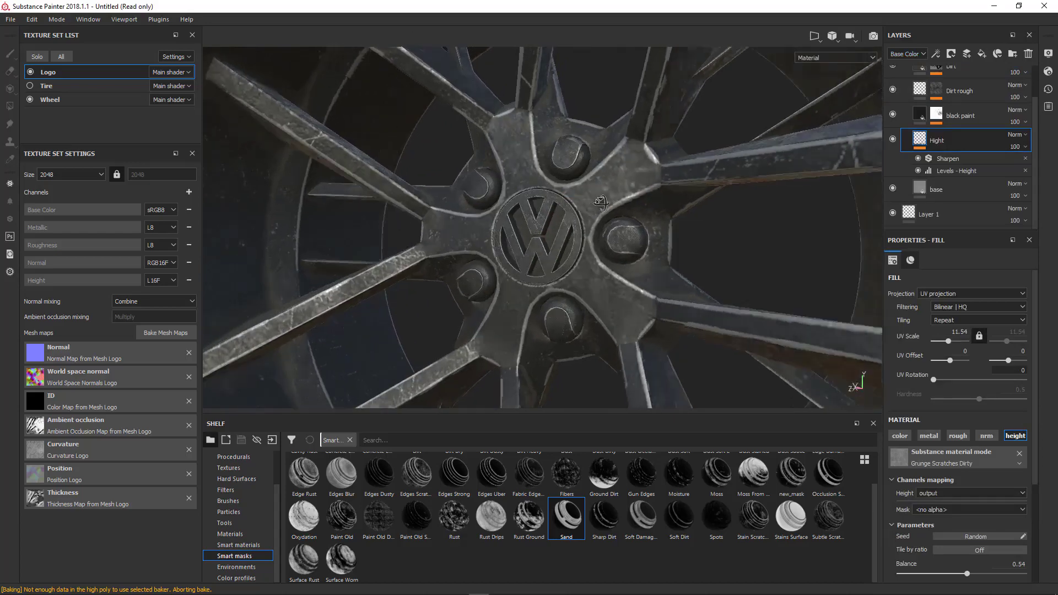
pyautogui.scroll(5, 539, 219)
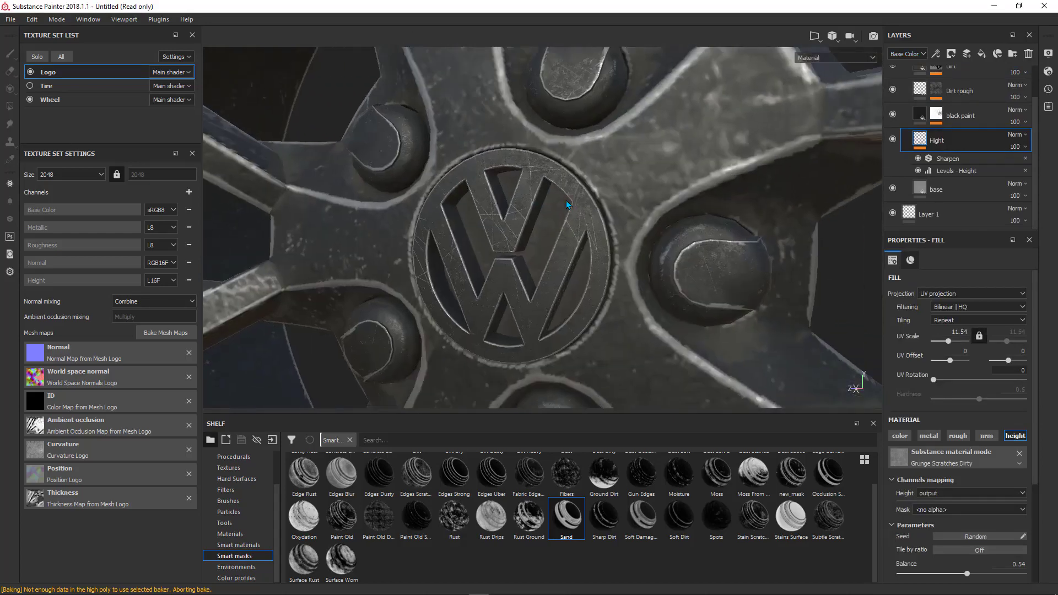
pyautogui.keyDown('alt'); pyautogui.moveTo(567, 200); pyautogui.dragTo(567, 171); pyautogui.keyUp('alt')
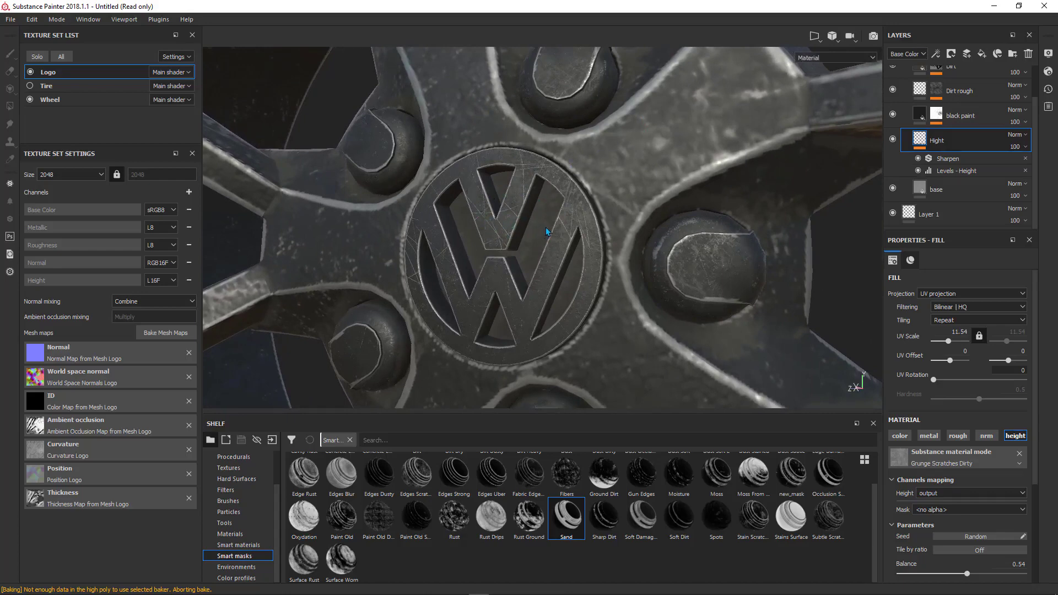
# Switch the viewport to the side-by-side 3D/2D layout and inspect the logo's UVs
pyautogui.click(815, 41)
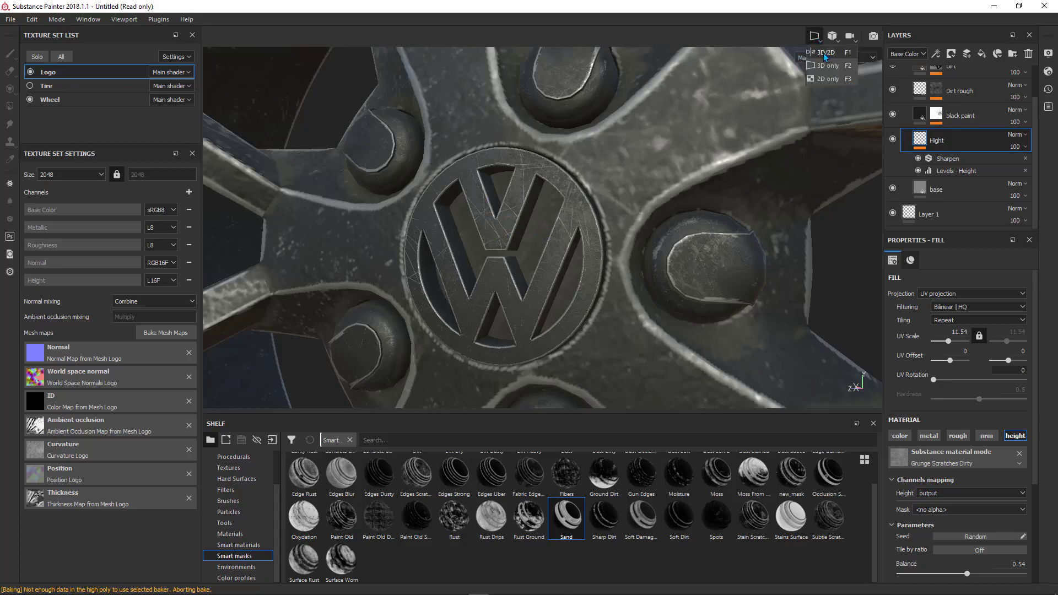
pyautogui.click(824, 53)
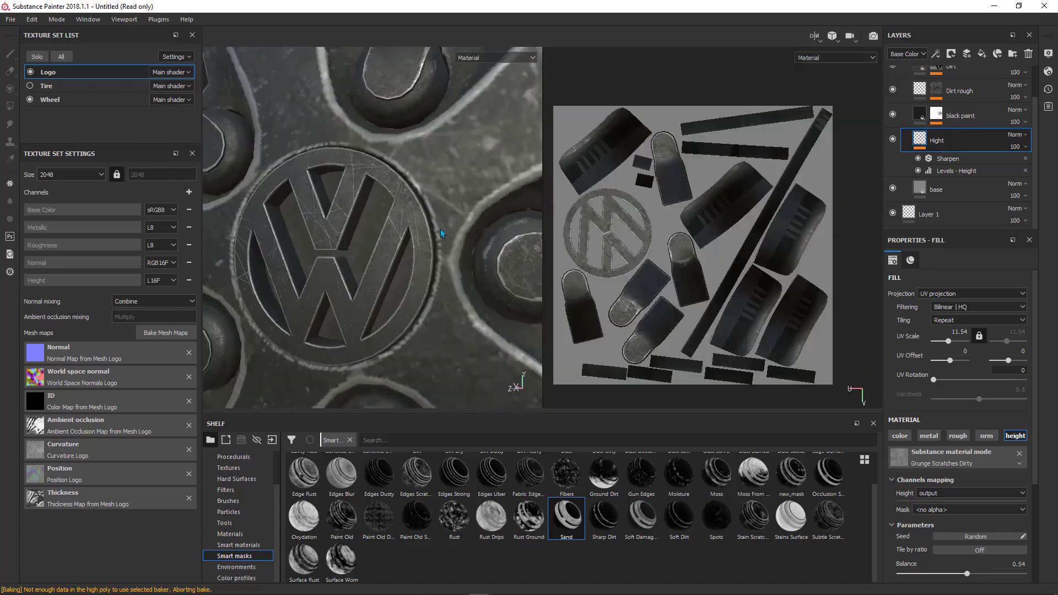
pyautogui.keyDown('alt'); pyautogui.moveTo(389, 243); pyautogui.dragTo(435, 211); pyautogui.keyUp('alt')
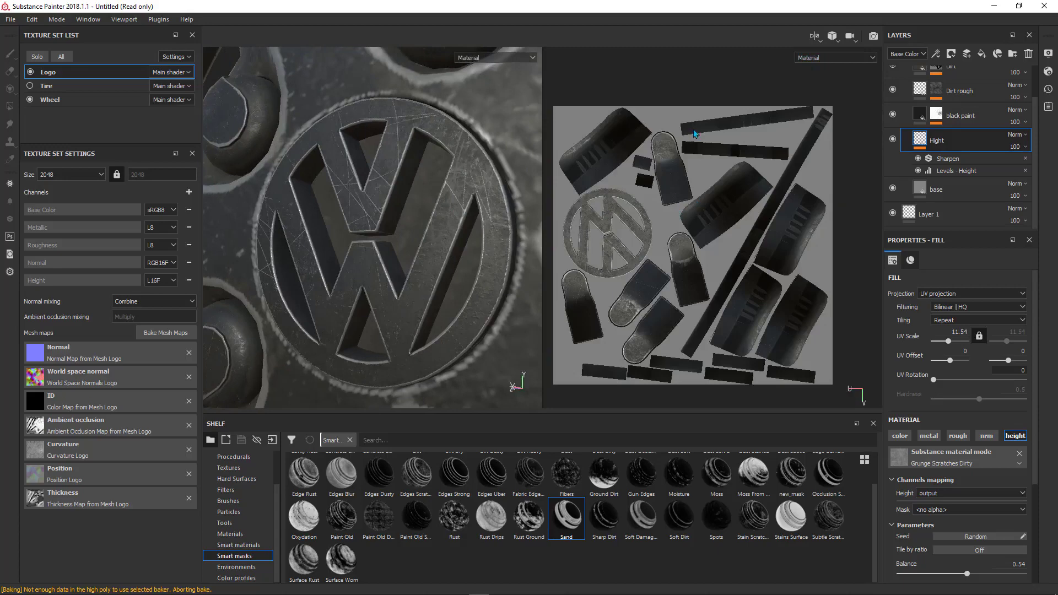
pyautogui.moveTo(632, 230)
pyautogui.mouseDown(button='middle')
pyautogui.moveTo(646, 225)
pyautogui.moveTo(634, 225)
pyautogui.mouseUp(button='middle')
pyautogui.scroll(-3, 430, 228)
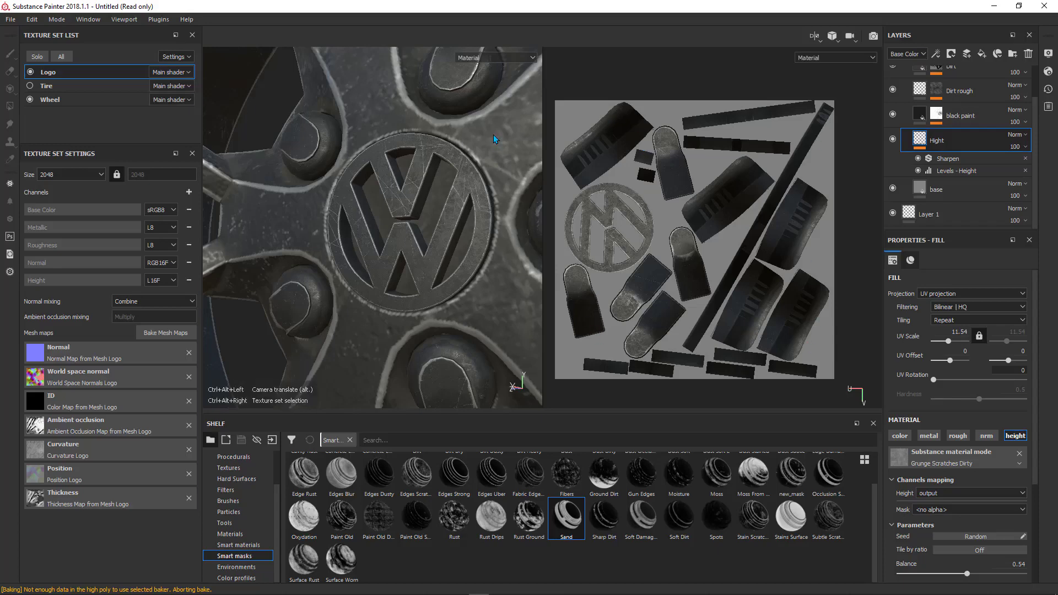
# Pick the Wheel texture set from the model and compare its UVs beside the 3D wheel
pyautogui.keyDown('ctrl'); pyautogui.keyDown('alt'); pyautogui.rightClick(495, 164); pyautogui.keyUp('alt'); pyautogui.keyUp('ctrl')
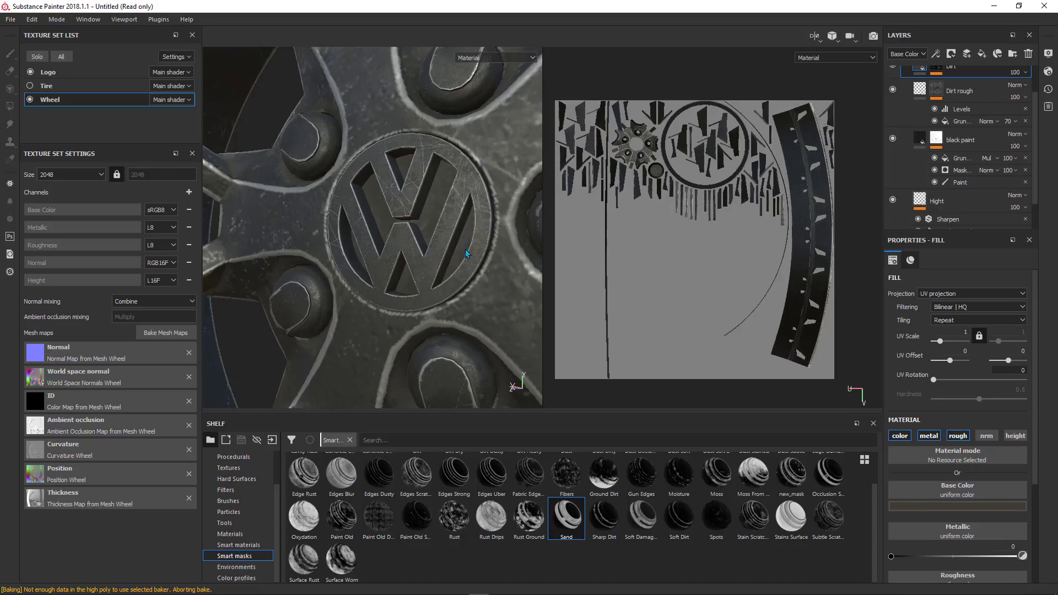
pyautogui.scroll(-3, 446, 256)
pyautogui.keyDown('alt'); pyautogui.moveTo(446, 257); pyautogui.dragTo(430, 240); pyautogui.keyUp('alt')
pyautogui.scroll(3, 426, 237)
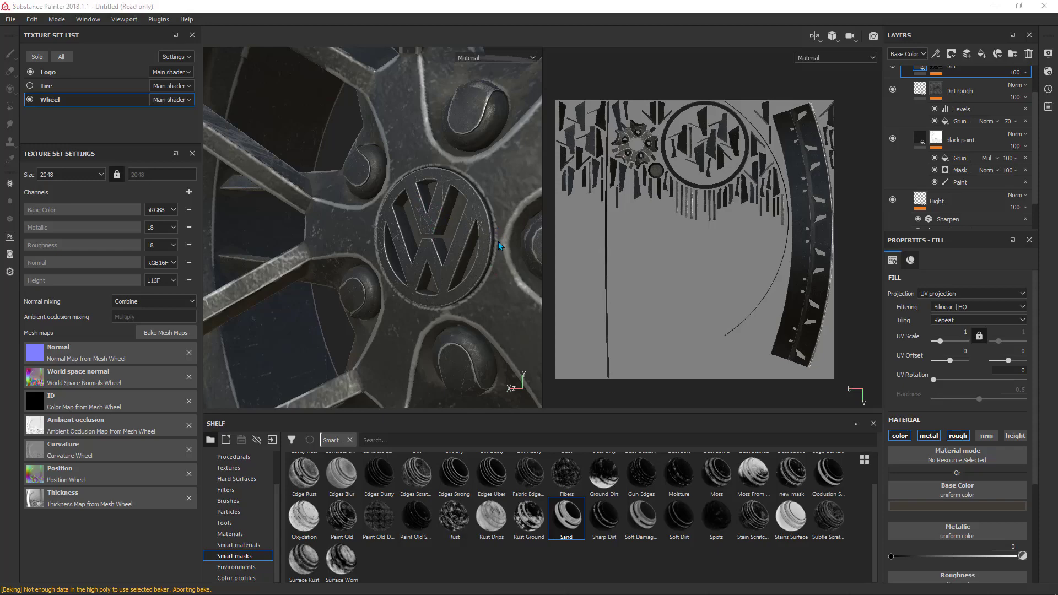
pyautogui.scroll(-5, 466, 201)
pyautogui.moveTo(394, 226)
pyautogui.keyDown('alt'); pyautogui.mouseDown()
pyautogui.moveTo(464, 222)
pyautogui.moveTo(379, 228)
pyautogui.mouseUp(); pyautogui.keyUp('alt')
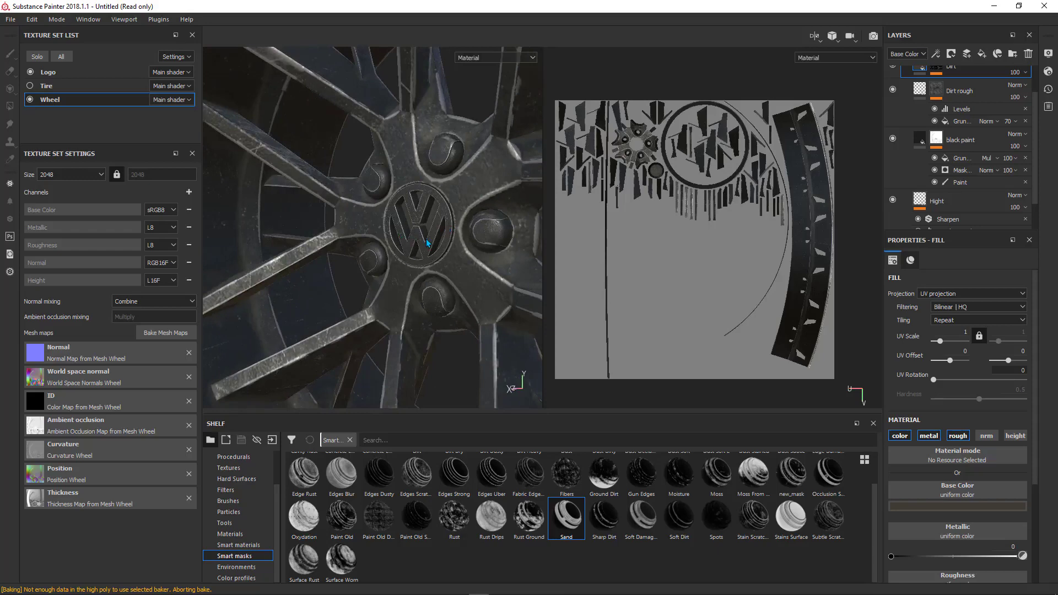
# Return the viewport to the 3D-only layout
pyautogui.click(818, 40)
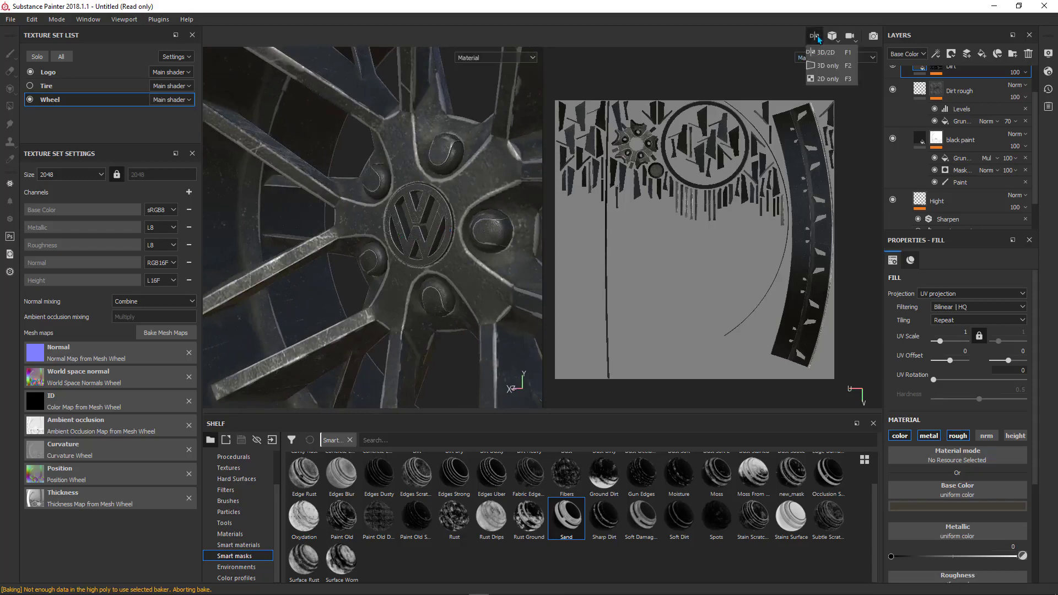
pyautogui.click(826, 66)
pyautogui.scroll(-5, 510, 248)
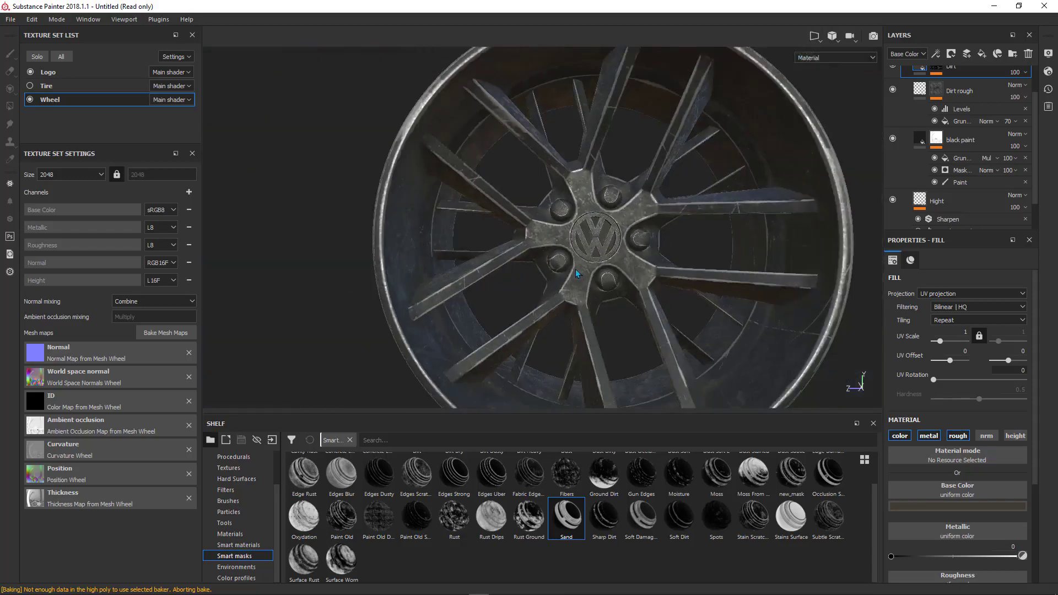
# Collapse the Wheel set's wheel mt folder at the top of the stack and view the spokes anew
pyautogui.keyDown('alt'); pyautogui.moveTo(512, 248); pyautogui.dragTo(593, 248); pyautogui.keyUp('alt')
pyautogui.scroll(6, 593, 247)
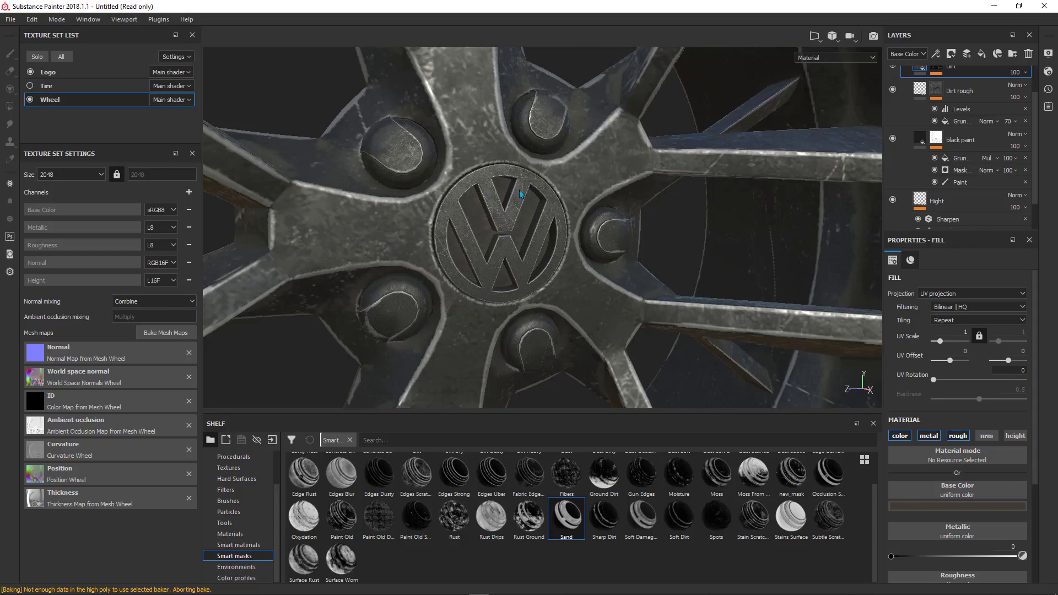
pyautogui.scroll(2, 955, 128)
pyautogui.click(906, 78)
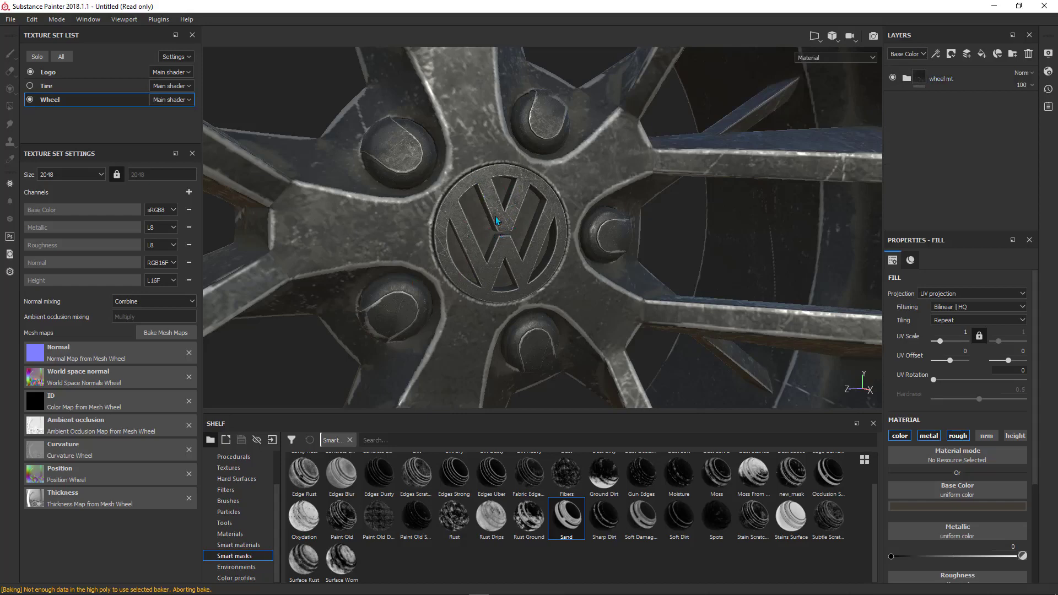
pyautogui.keyDown('alt'); pyautogui.moveTo(487, 203); pyautogui.dragTo(482, 226); pyautogui.keyUp('alt')
pyautogui.keyDown('alt'); pyautogui.moveTo(507, 190); pyautogui.dragTo(473, 175); pyautogui.keyUp('alt')
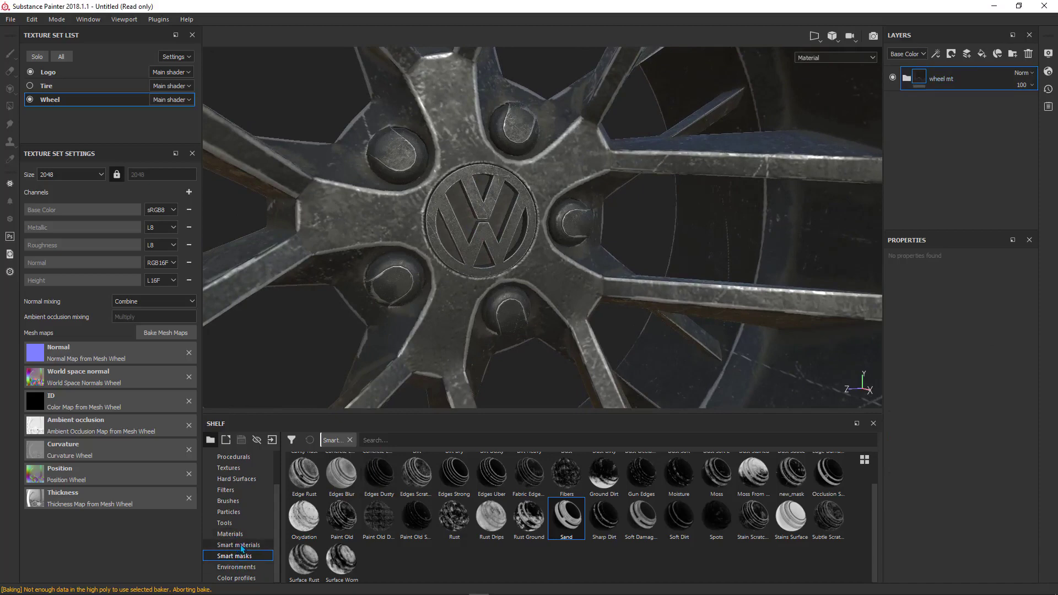
# Try the Steel Scratched smart material on the Wheel stack, then delete that layer
pyautogui.click(243, 547)
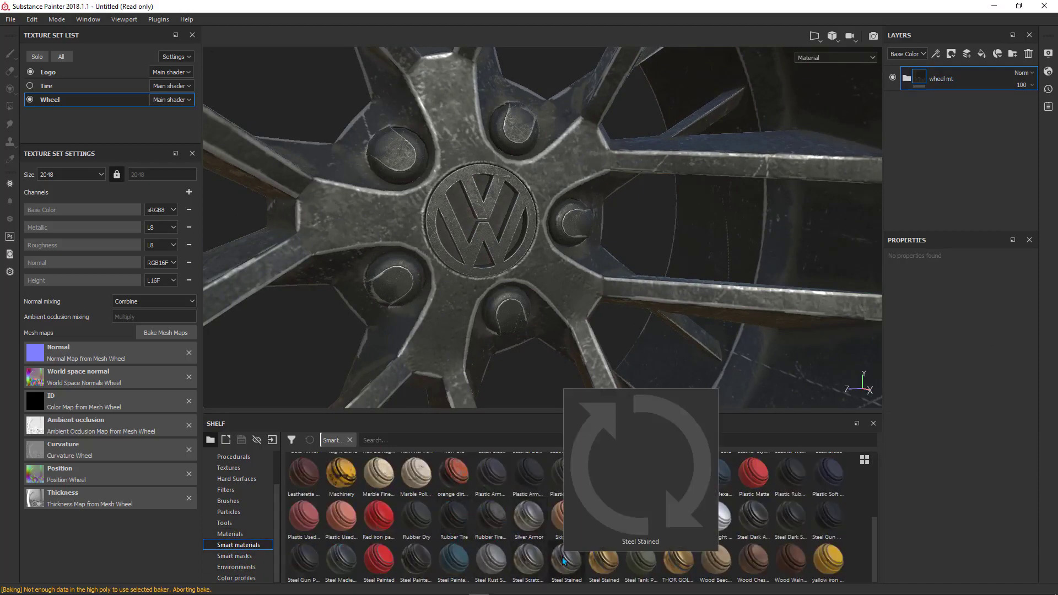
pyautogui.moveTo(541, 557)
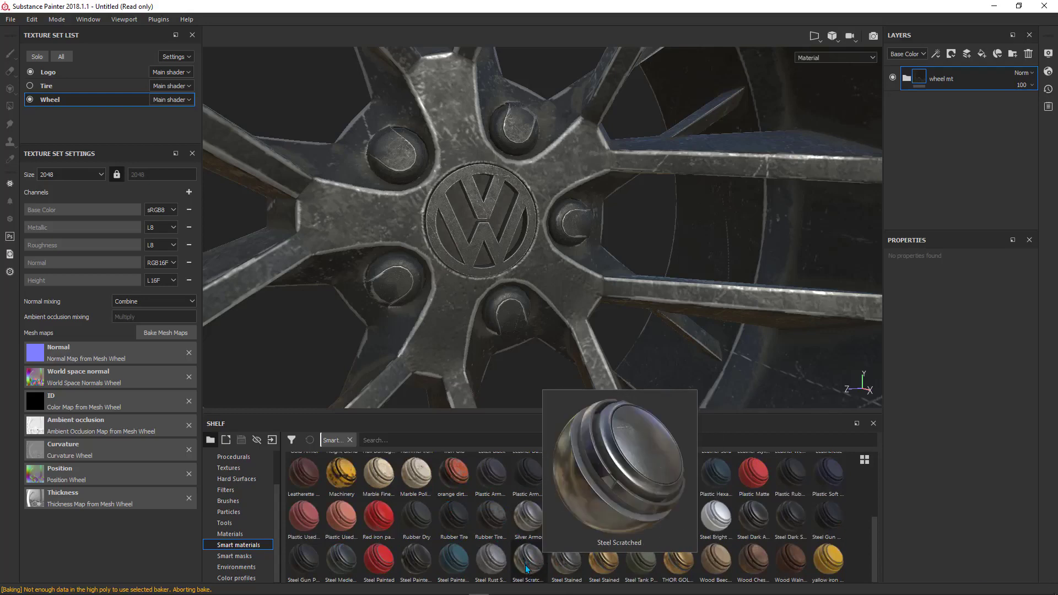
pyautogui.moveTo(526, 569); pyautogui.dragTo(954, 68)
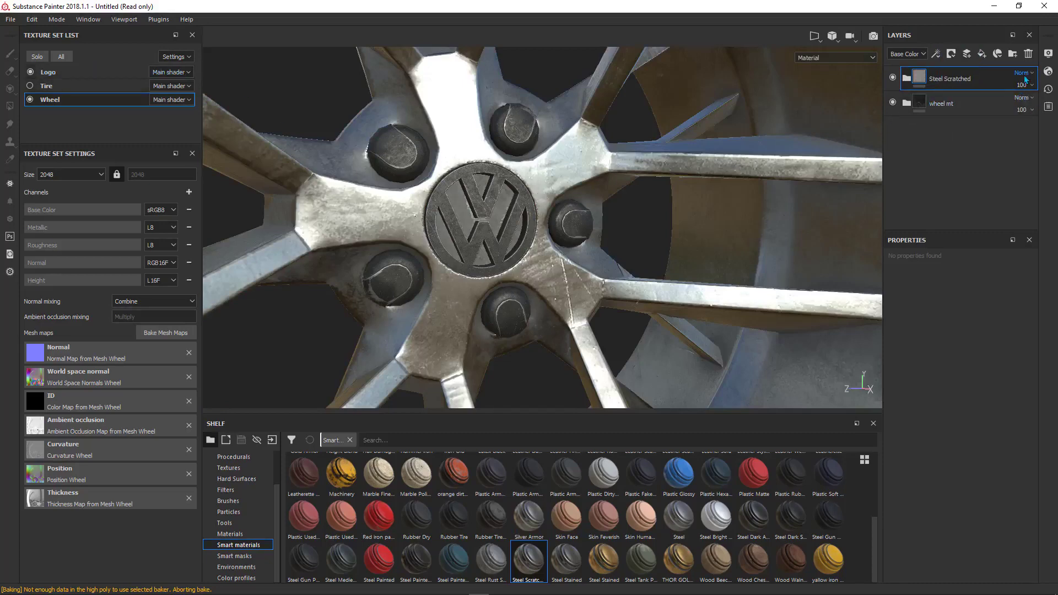
pyautogui.click(1027, 54)
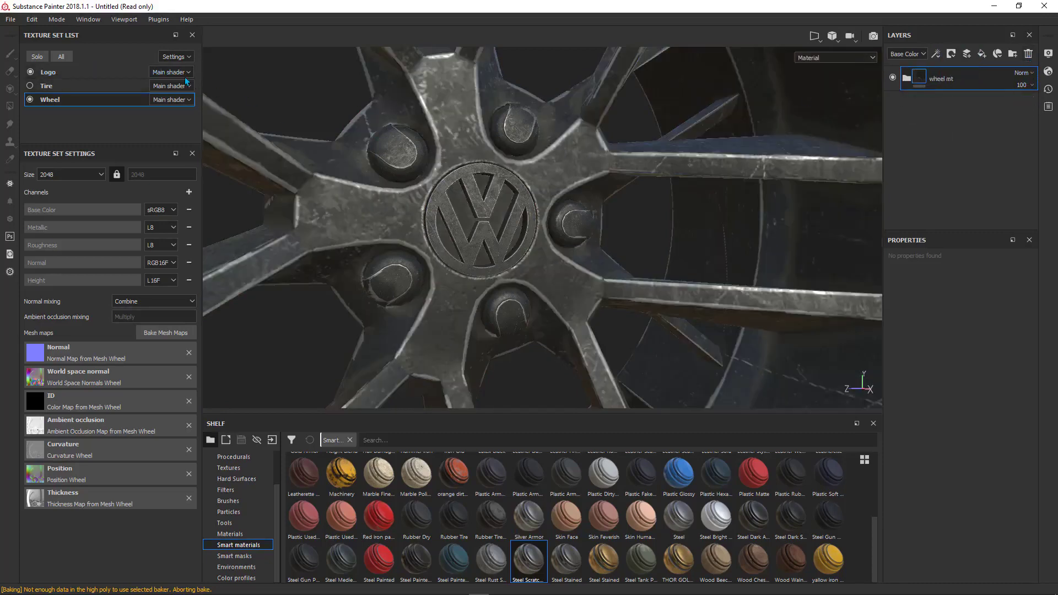
# Select the Logo texture set, collapse wheel mt, and add Steel Scratched above it
pyautogui.click(65, 73)
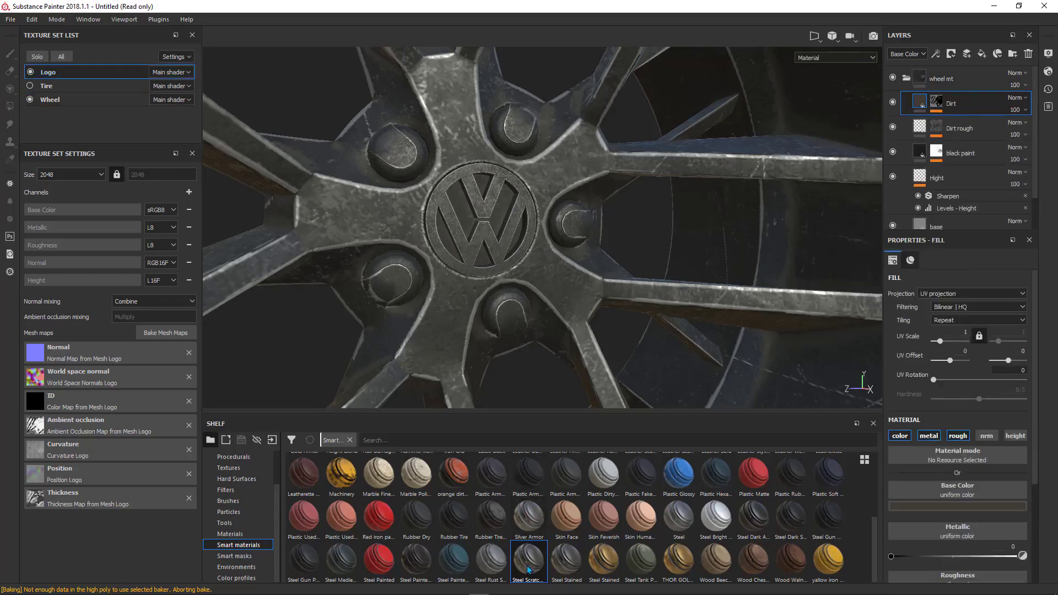
pyautogui.click(906, 86)
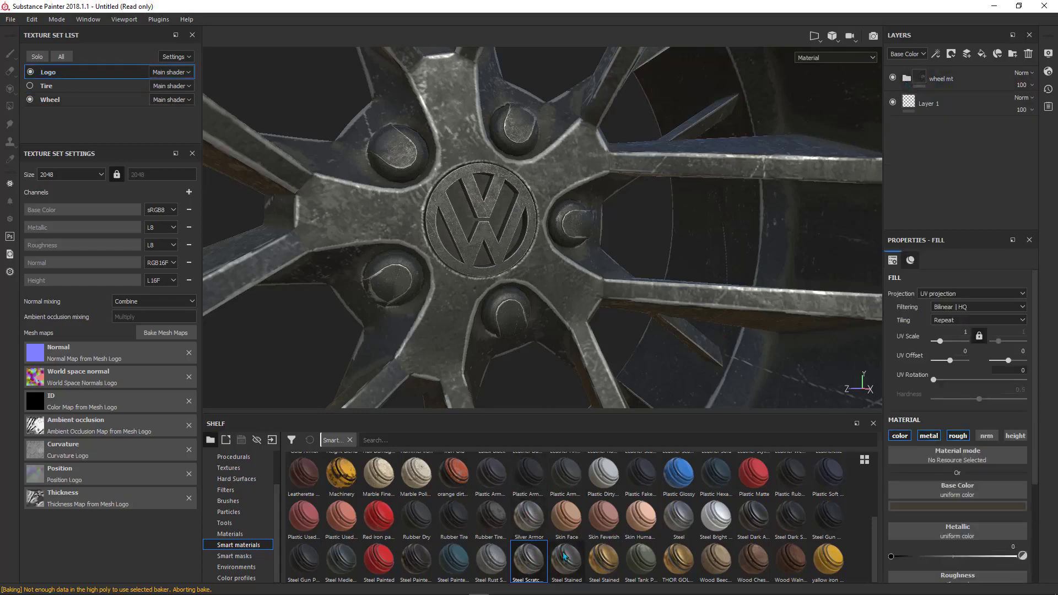
pyautogui.moveTo(529, 562); pyautogui.dragTo(965, 72)
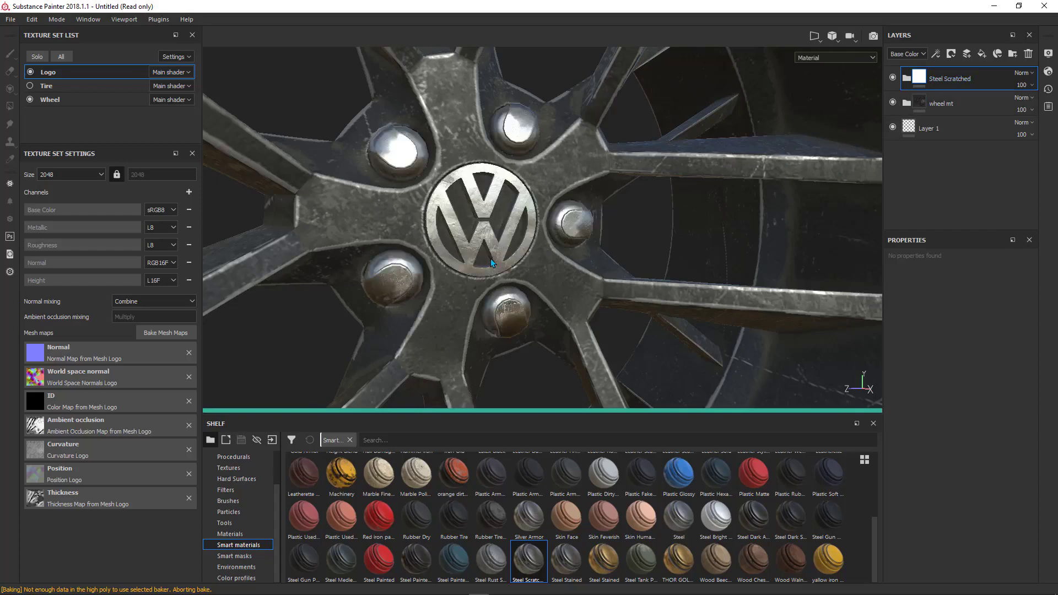
pyautogui.keyDown('alt'); pyautogui.moveTo(473, 248); pyautogui.dragTo(480, 206); pyautogui.keyUp('alt')
pyautogui.scroll(-3, 472, 193)
pyautogui.scroll(6, 472, 211)
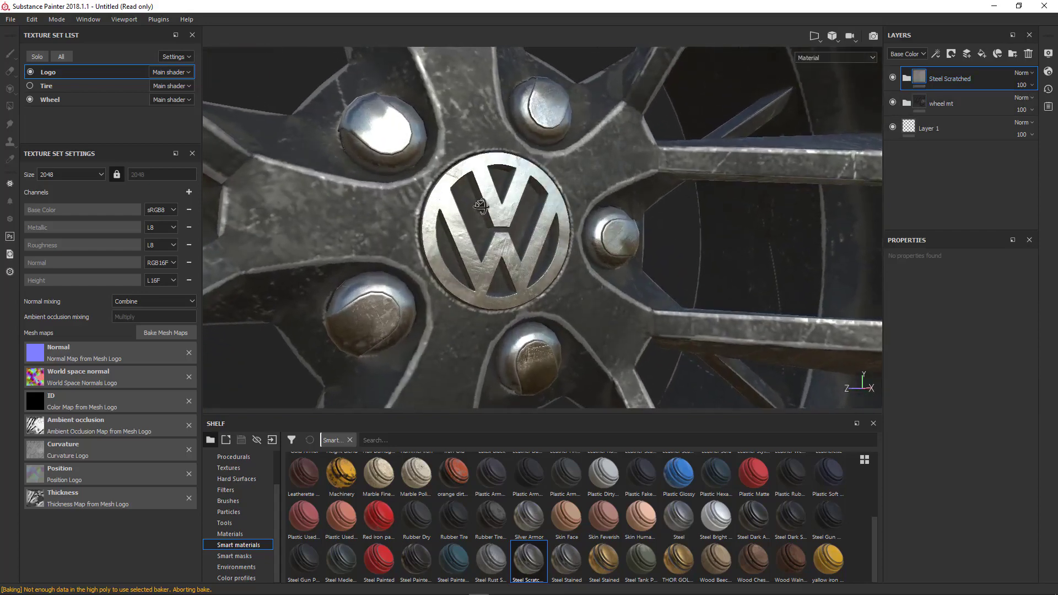
# Give the Steel Scratched layer a black mask containing a Paint effect
pyautogui.click(951, 55)
pyautogui.click(964, 79)
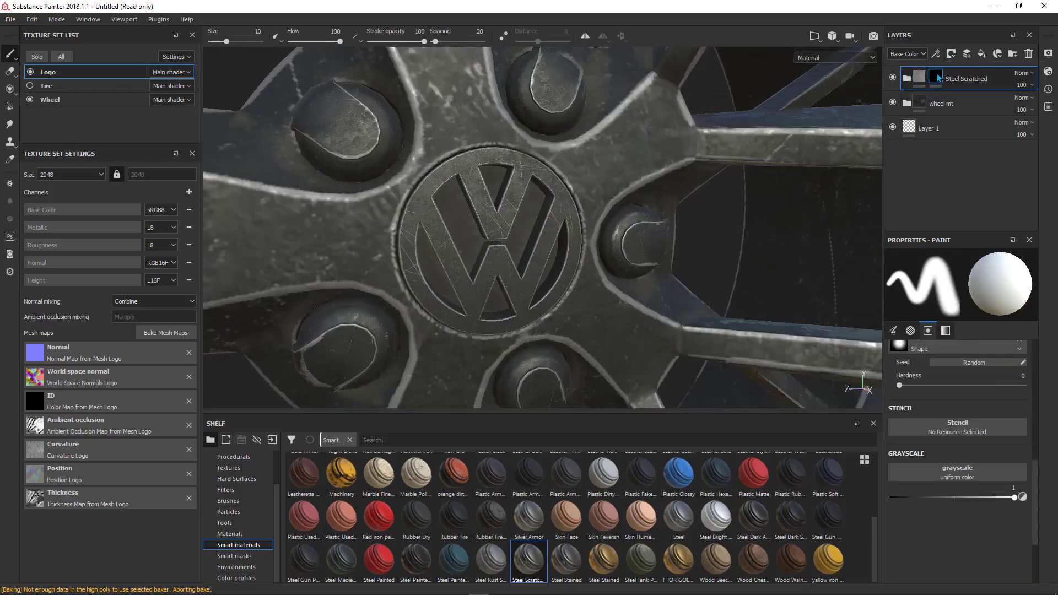
pyautogui.rightClick(936, 77)
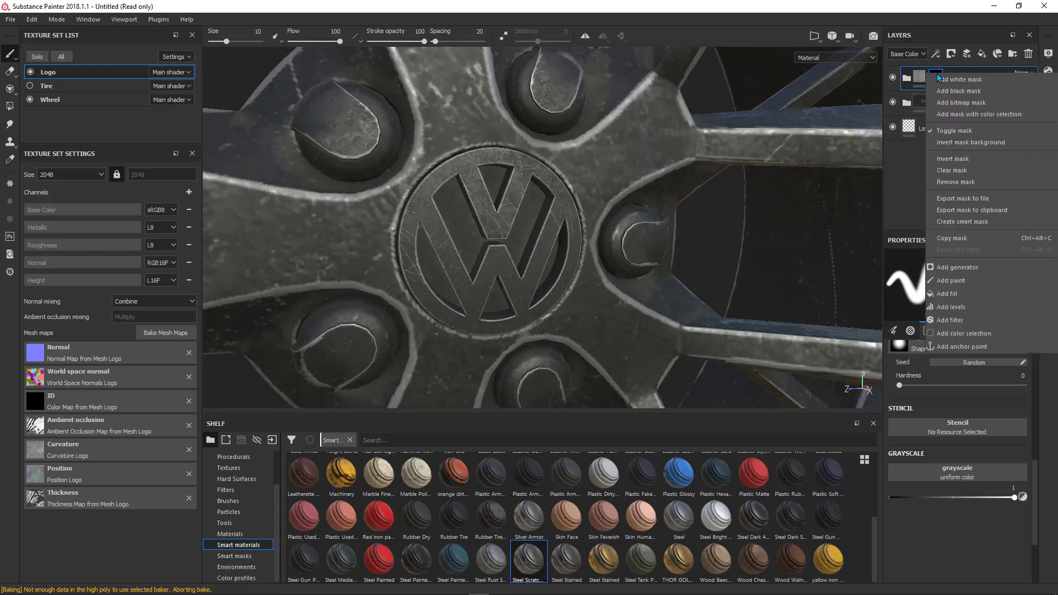
pyautogui.click(958, 282)
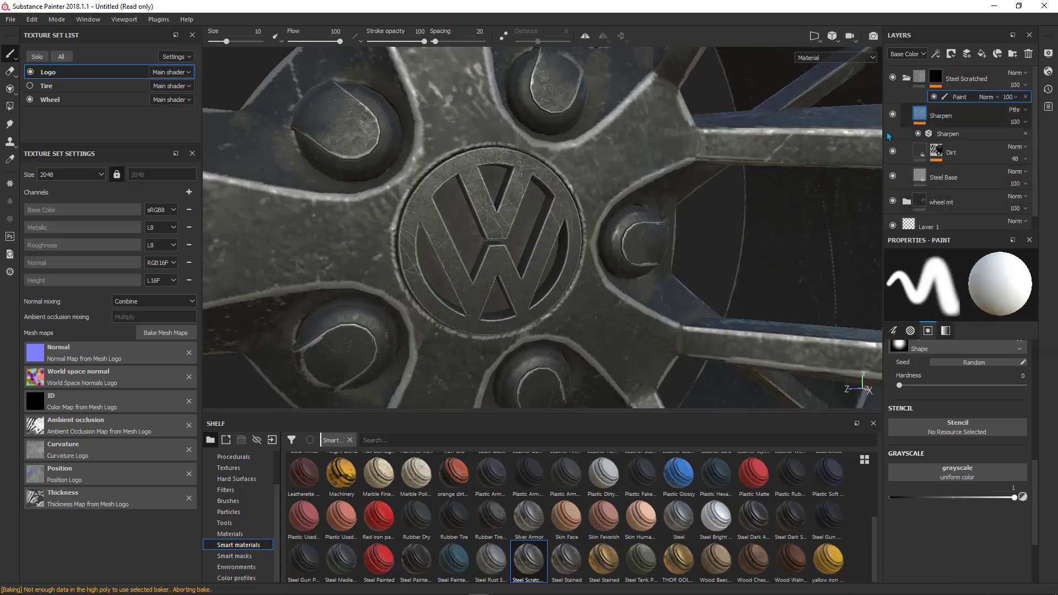
# Polygon-fill the VW logo's mesh into the Steel Scratched mask using mesh fill mode
pyautogui.click(10, 107)
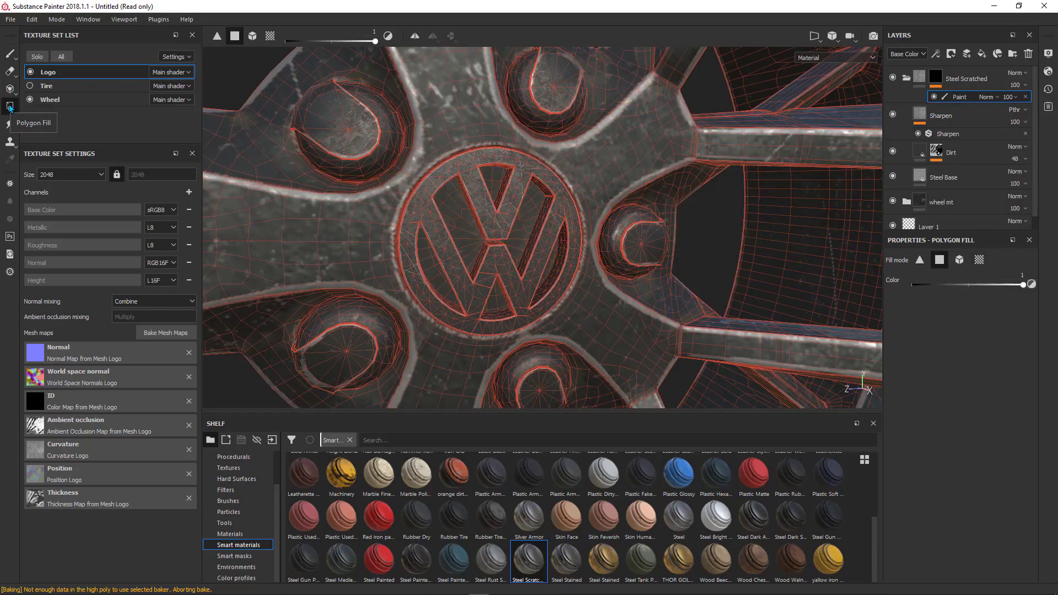
pyautogui.click(252, 37)
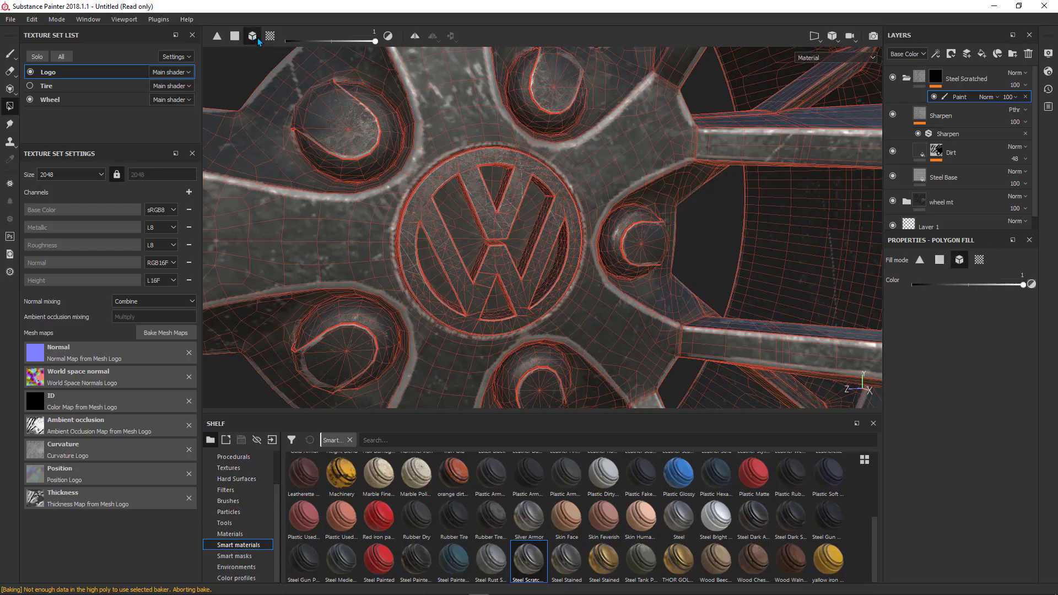
pyautogui.click(487, 218)
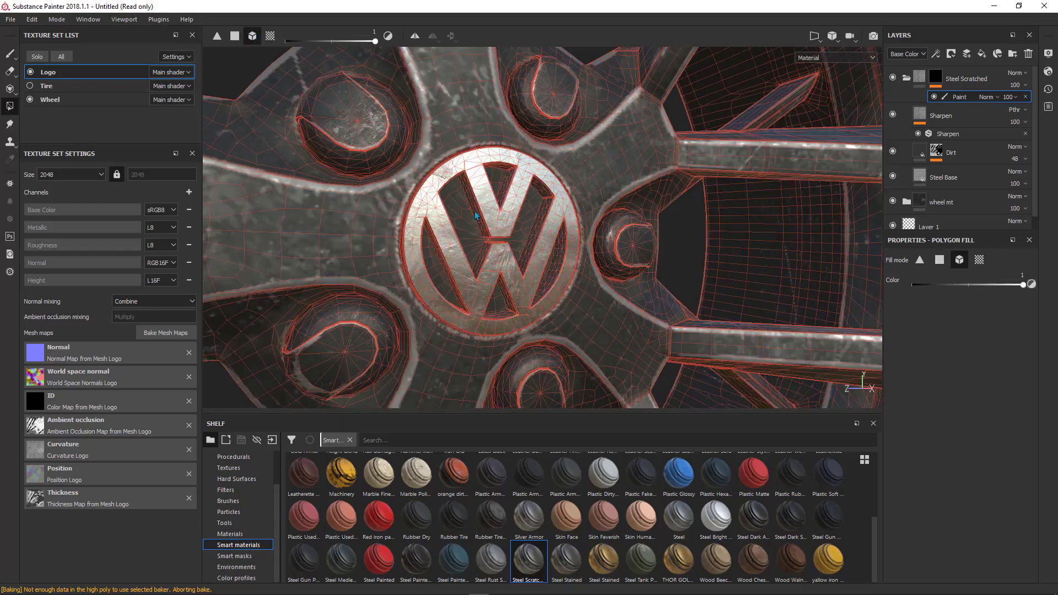
pyautogui.scroll(-4, 476, 231)
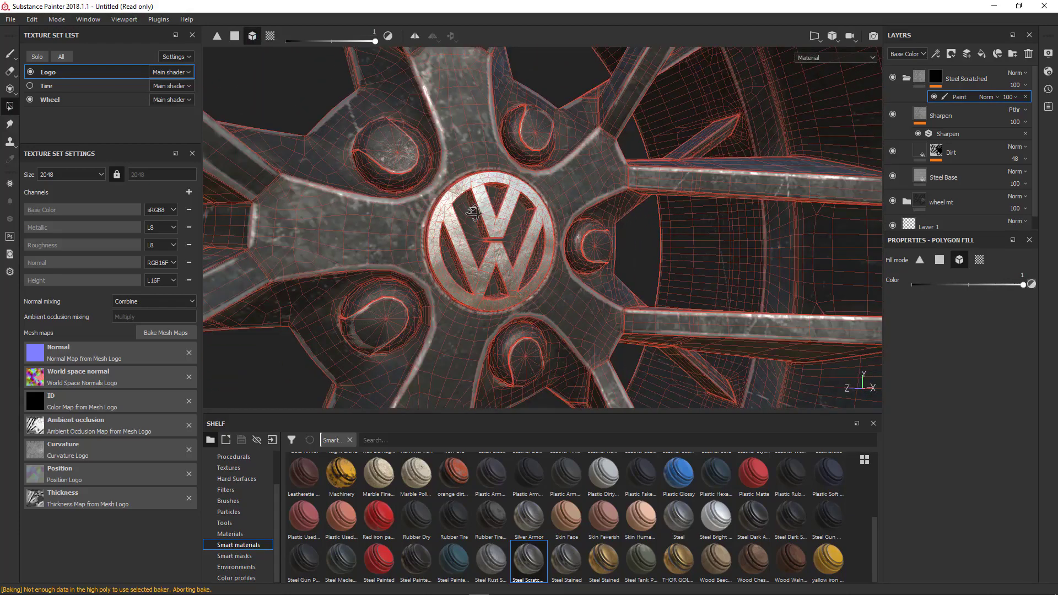
pyautogui.keyDown('alt'); pyautogui.moveTo(473, 212); pyautogui.dragTo(496, 222); pyautogui.keyUp('alt')
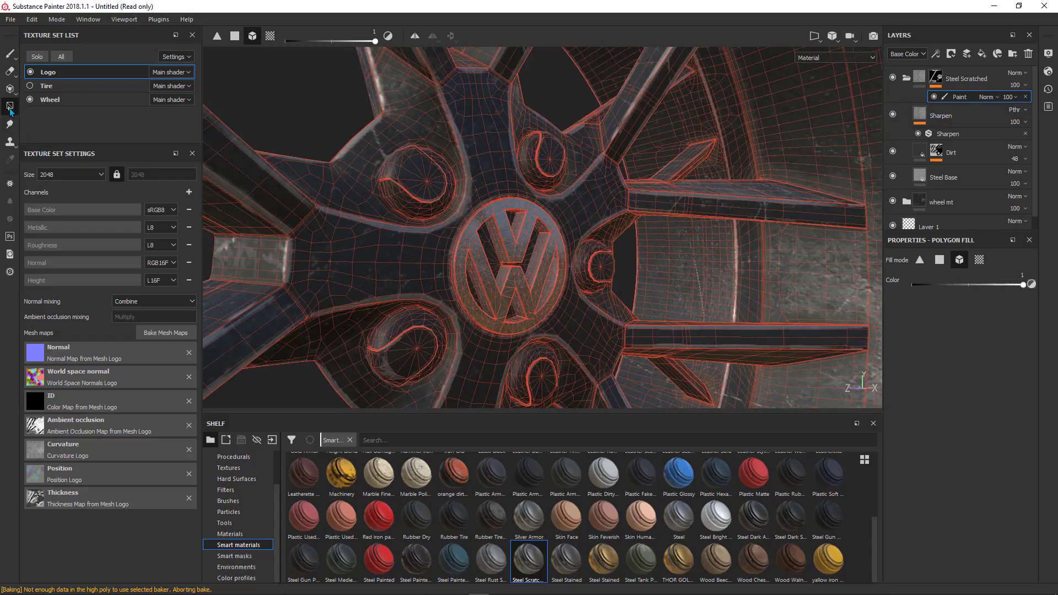
# Return to the brush tool, check the steel logo, and collapse the Steel Scratched folder
pyautogui.click(9, 53)
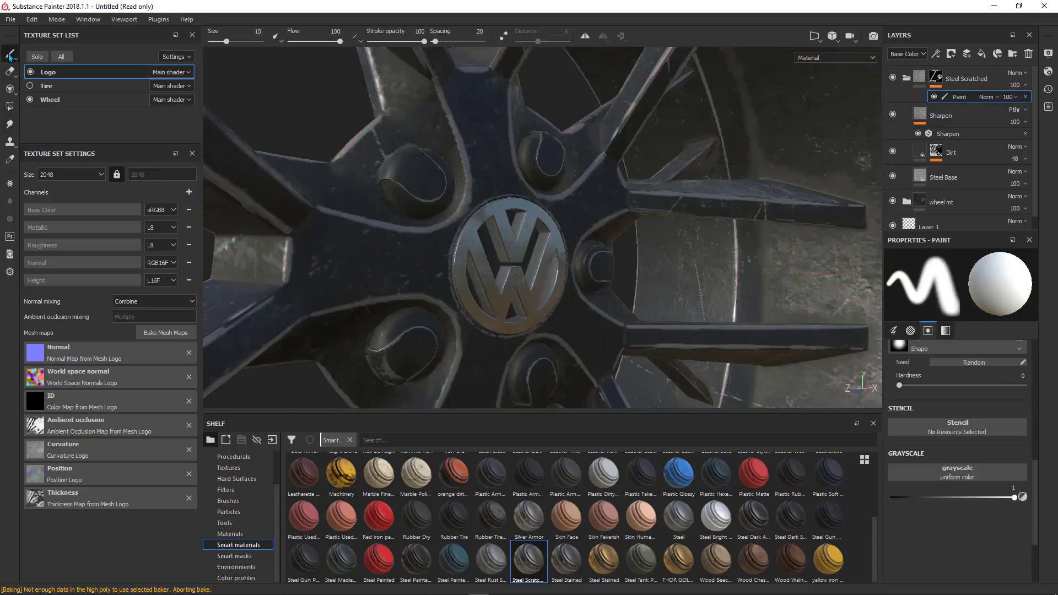
pyautogui.scroll(3, 549, 268)
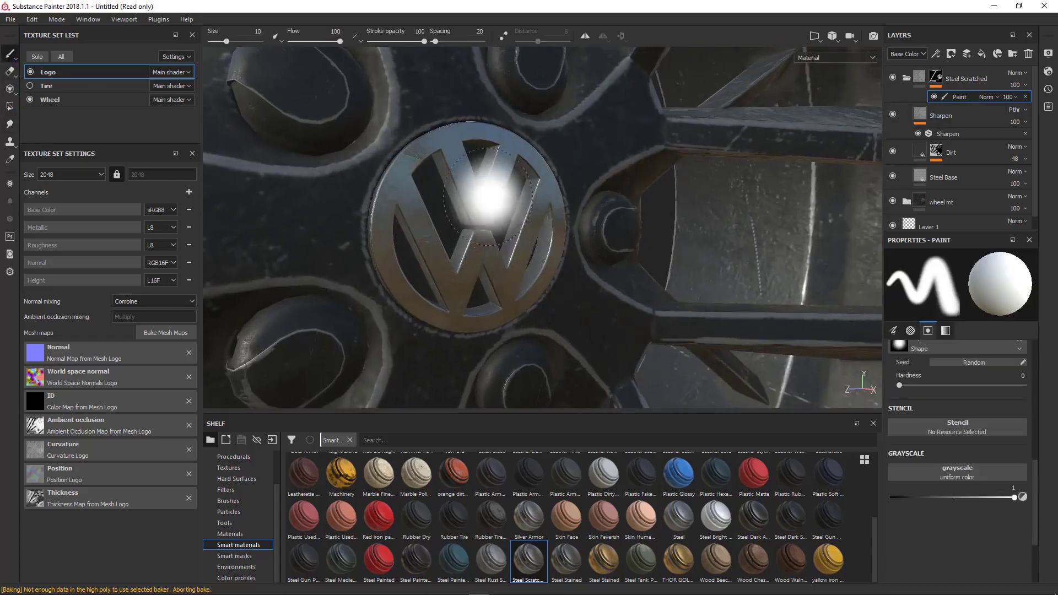
pyautogui.moveTo(542, 276)
pyautogui.keyDown('alt'); pyautogui.mouseDown()
pyautogui.moveTo(410, 258)
pyautogui.moveTo(535, 253)
pyautogui.mouseUp(); pyautogui.keyUp('alt')
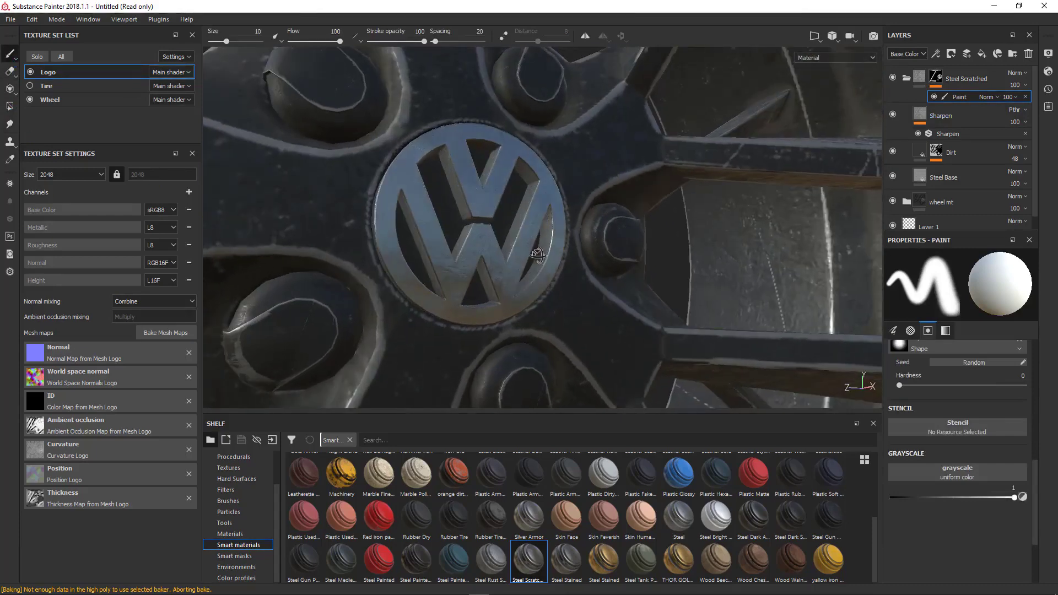
pyautogui.keyDown('alt'); pyautogui.moveTo(470, 225); pyautogui.dragTo(499, 231, button='middle'); pyautogui.keyUp('alt')
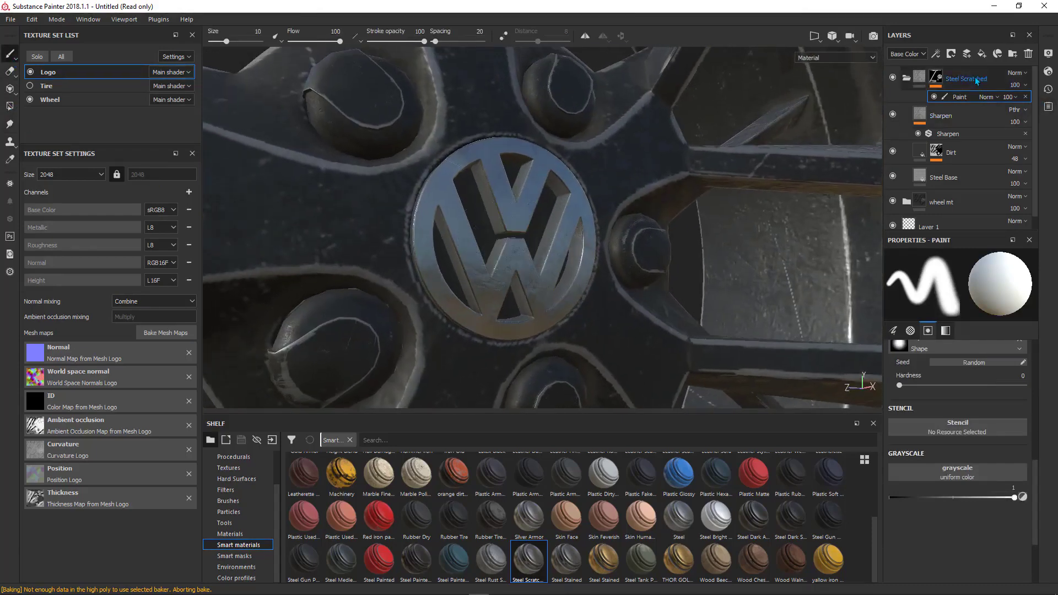
pyautogui.click(917, 78)
pyautogui.click(906, 81)
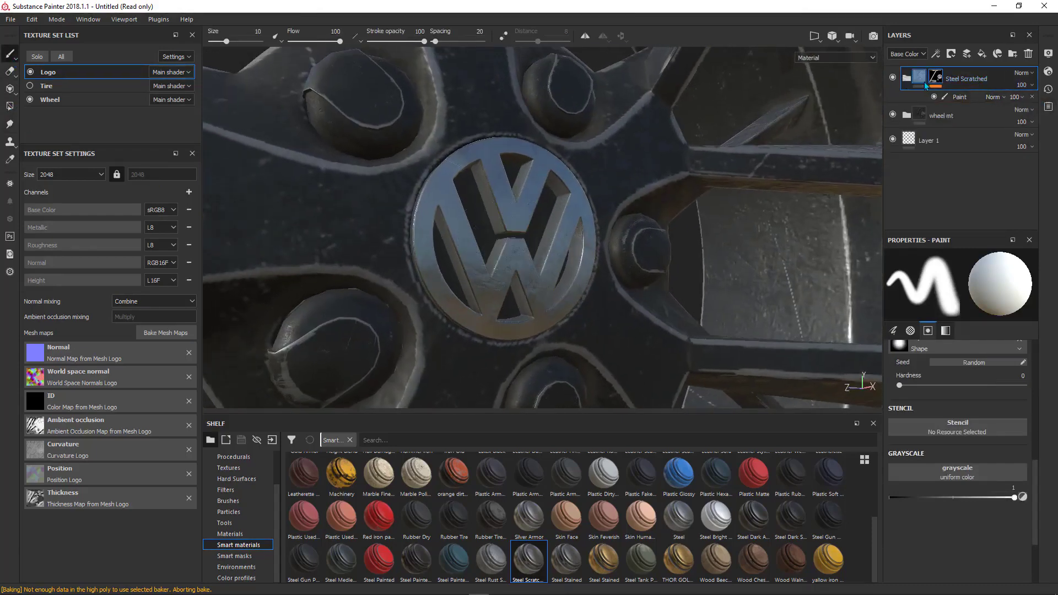
# Add a new fill layer on top and name it Dust
pyautogui.click(981, 55)
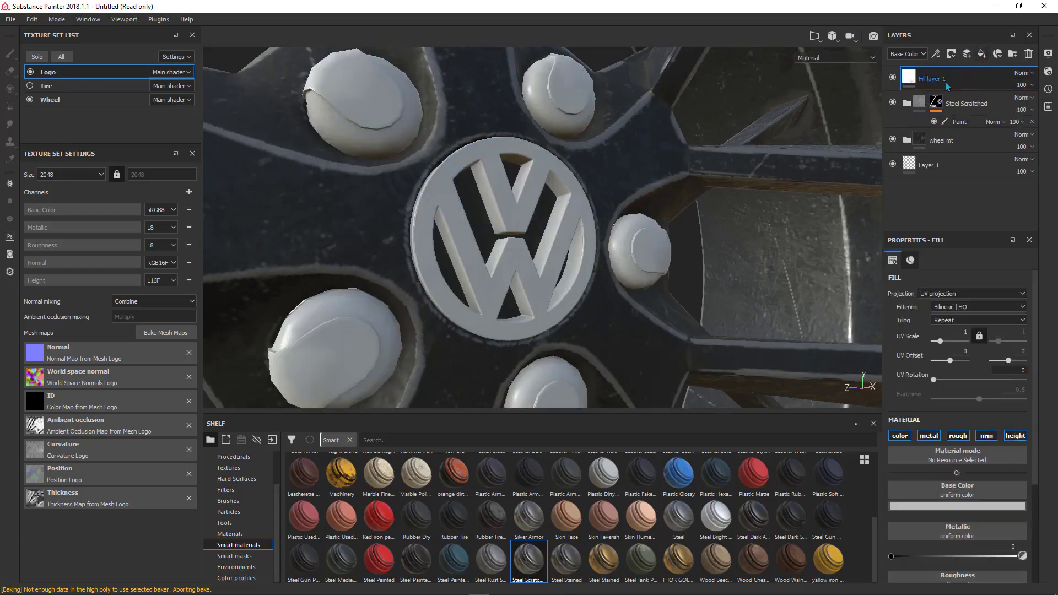
pyautogui.doubleClick(927, 81)
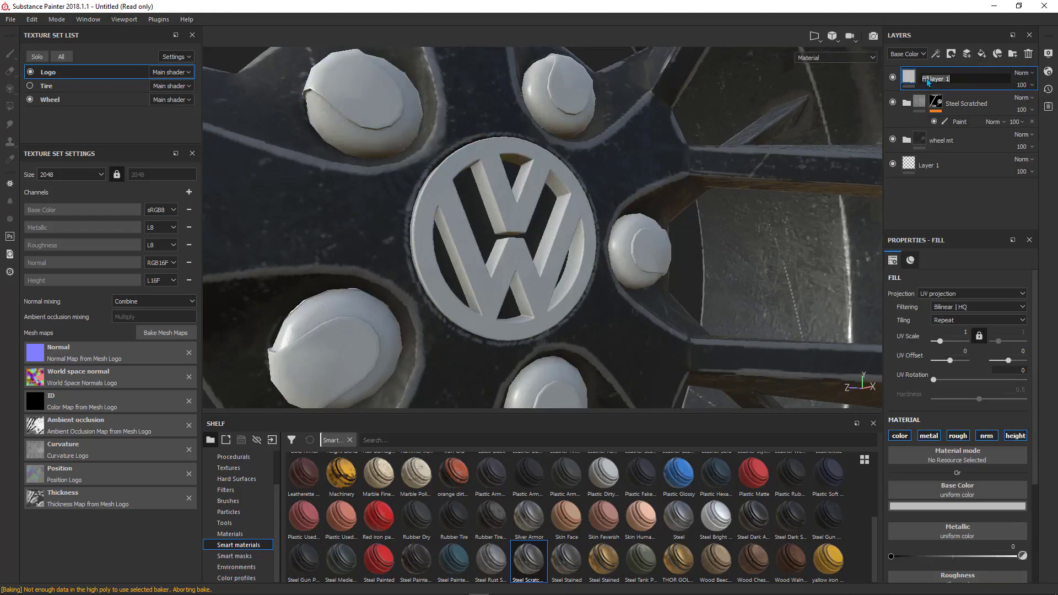
pyautogui.write('Dust')
pyautogui.press('Return')
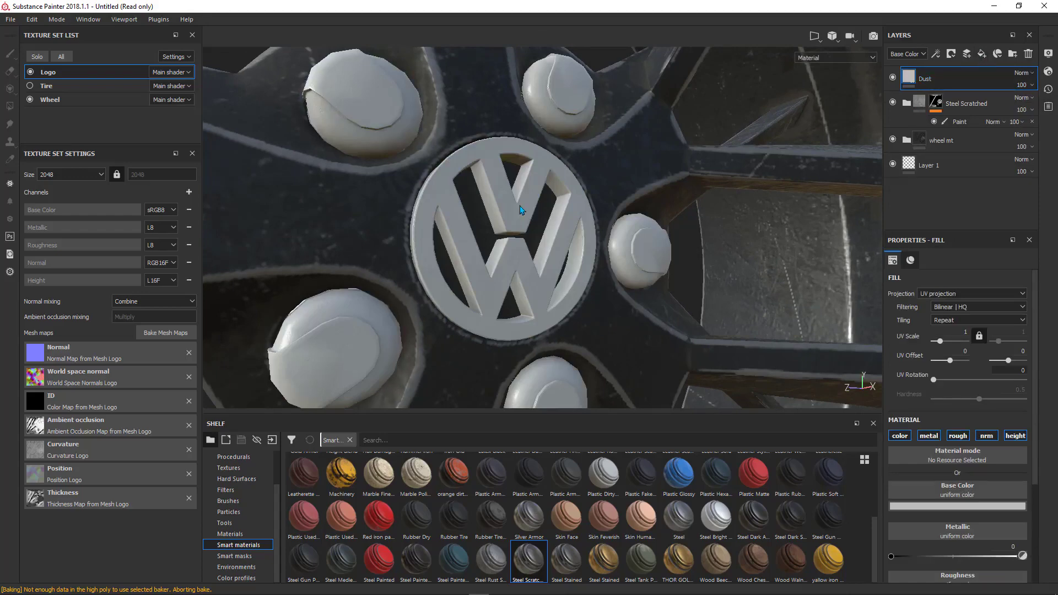
pyautogui.moveTo(523, 210)
pyautogui.keyDown('alt'); pyautogui.mouseDown()
pyautogui.moveTo(530, 224)
pyautogui.moveTo(541, 218)
pyautogui.mouseUp(); pyautogui.keyUp('alt')
# Give Dust a black mask and polygon-fill only the VW logo into it
pyautogui.rightClick(959, 74)
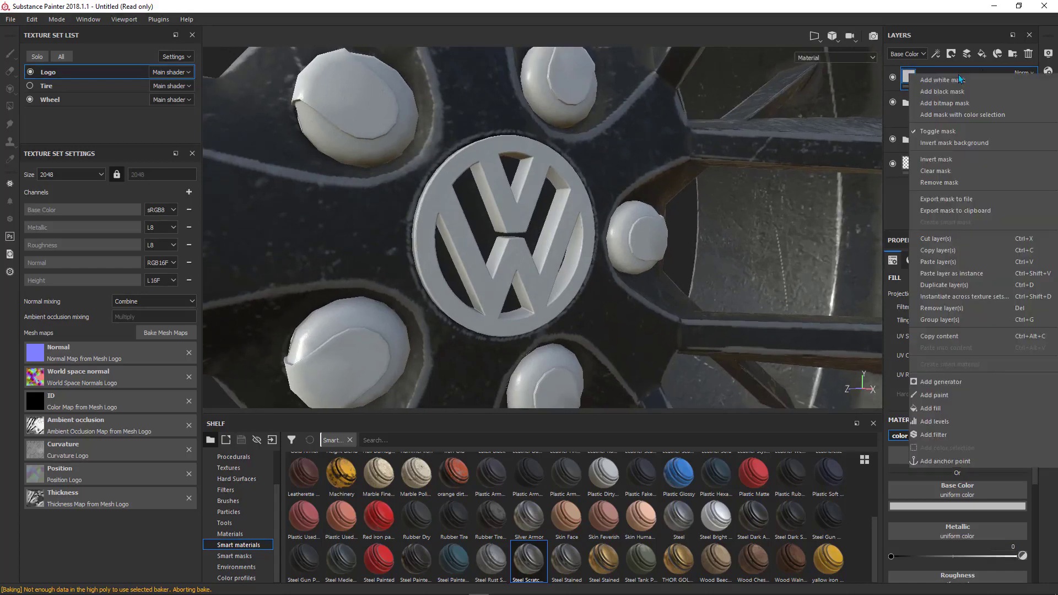
pyautogui.click(952, 97)
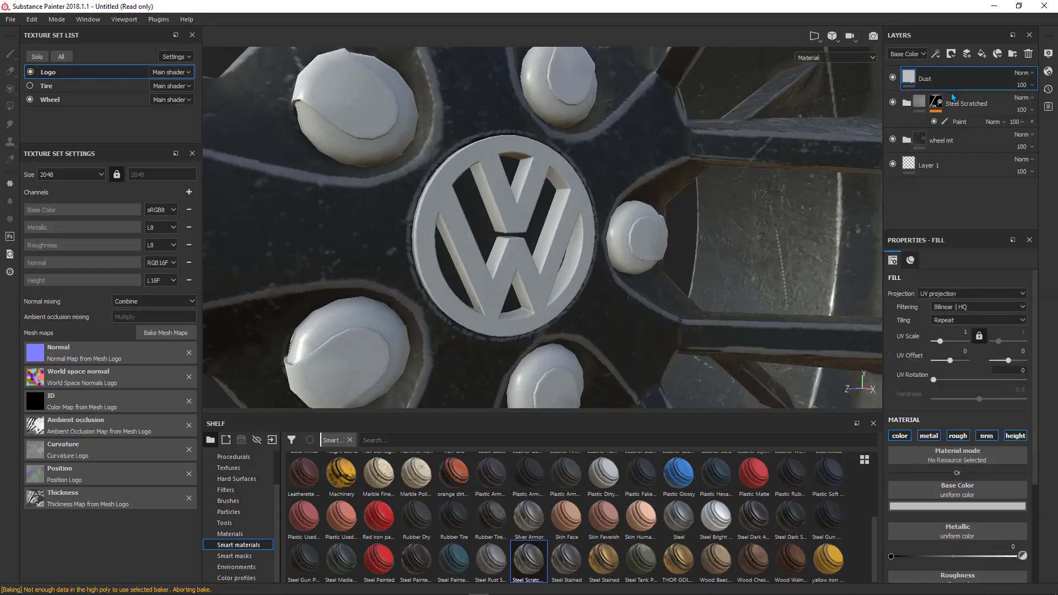
pyautogui.press('1')
pyautogui.moveTo(517, 214)
pyautogui.keyDown('alt'); pyautogui.mouseDown()
pyautogui.moveTo(509, 220)
pyautogui.moveTo(519, 219)
pyautogui.mouseUp(); pyautogui.keyUp('alt')
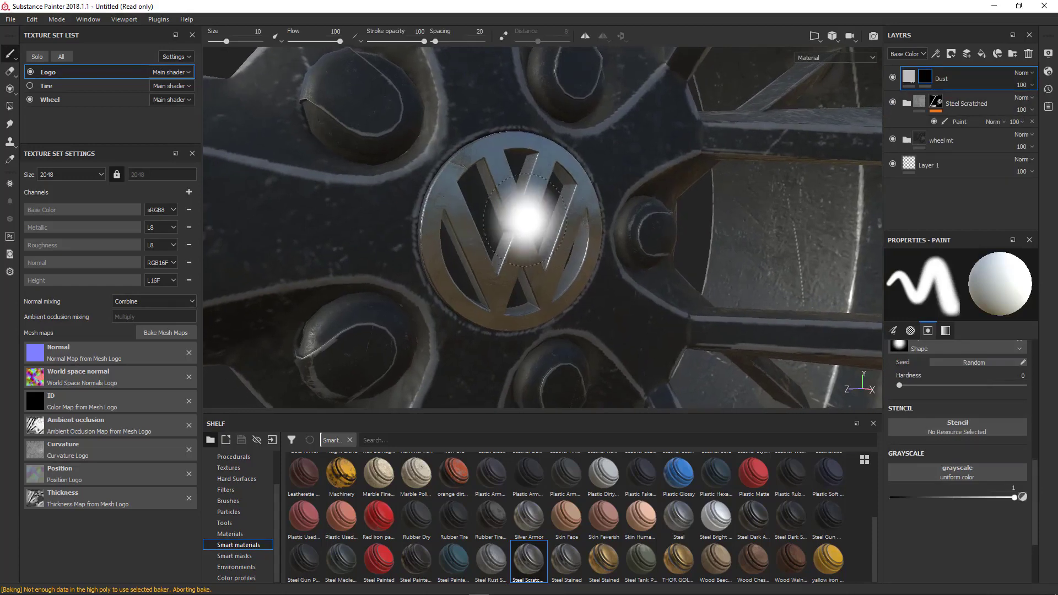
pyautogui.click(10, 107)
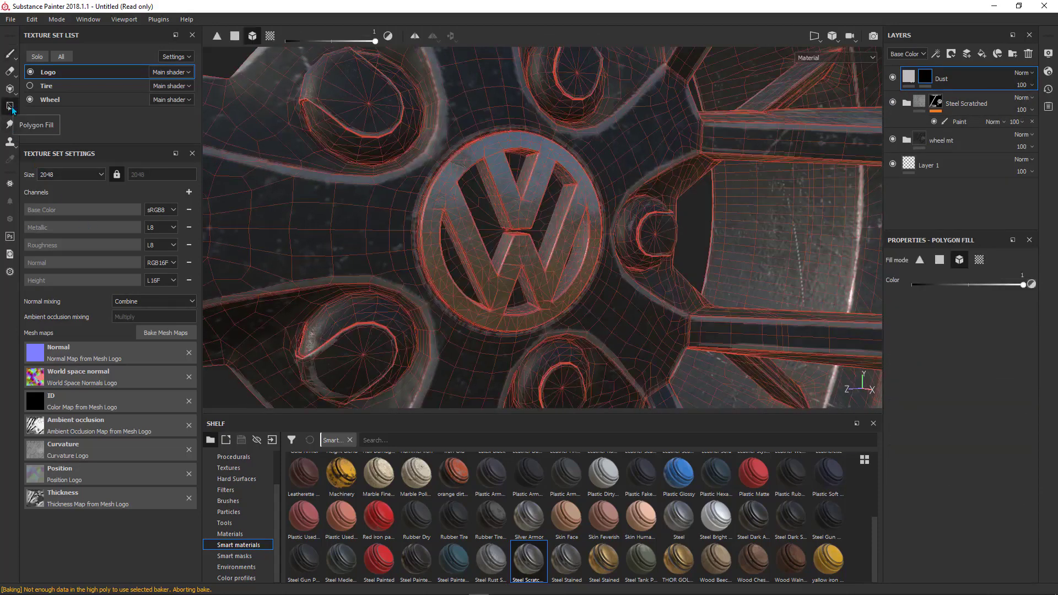
pyautogui.click(505, 191)
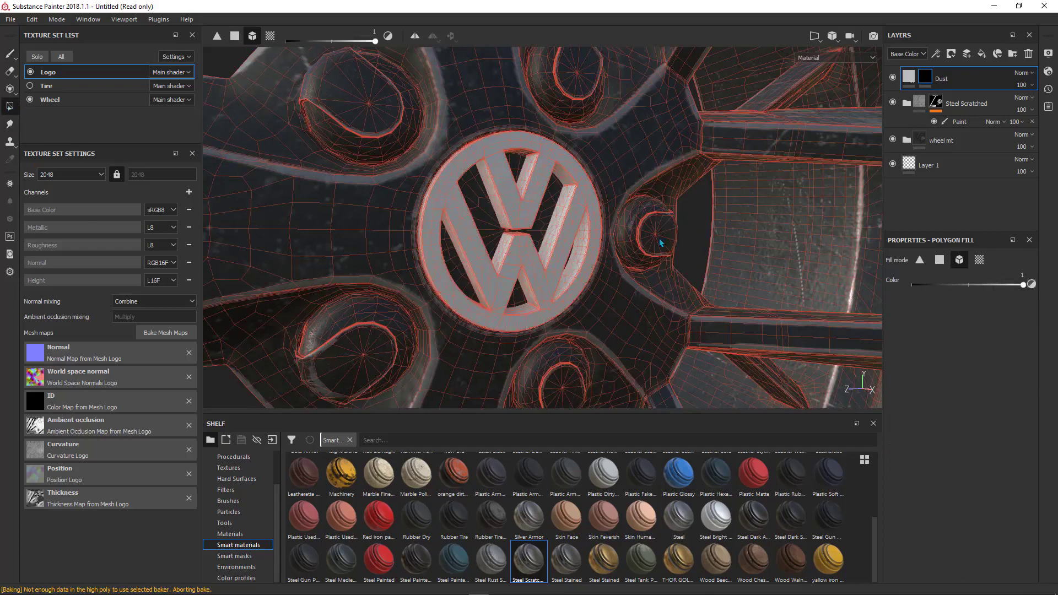
pyautogui.click(908, 76)
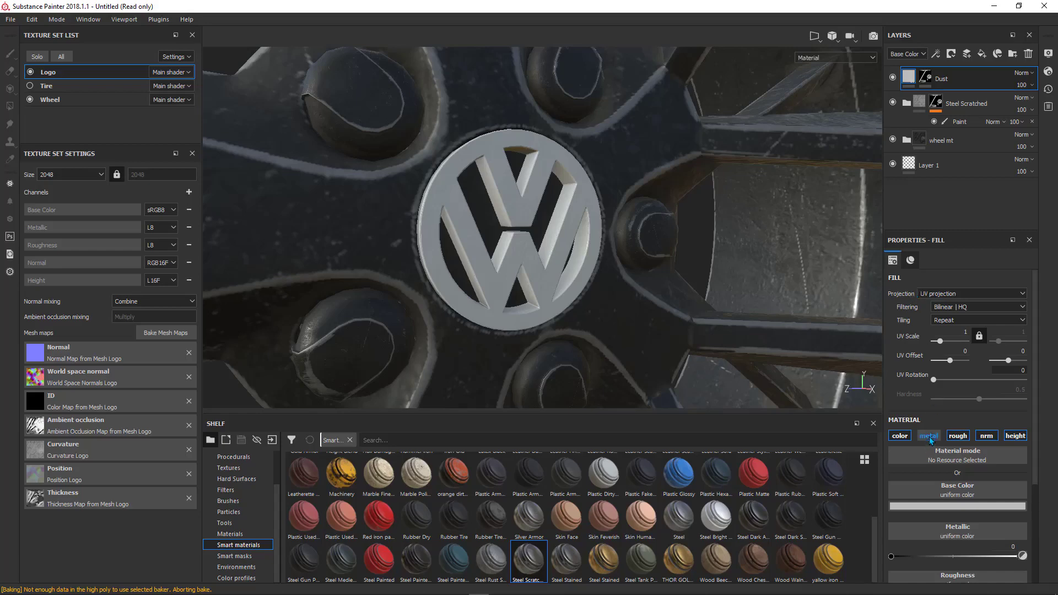
# Make the Dust fill colour-only and set its base colour to dark brown (≈0.138, 0.107, 0.081)
pyautogui.click(929, 437)
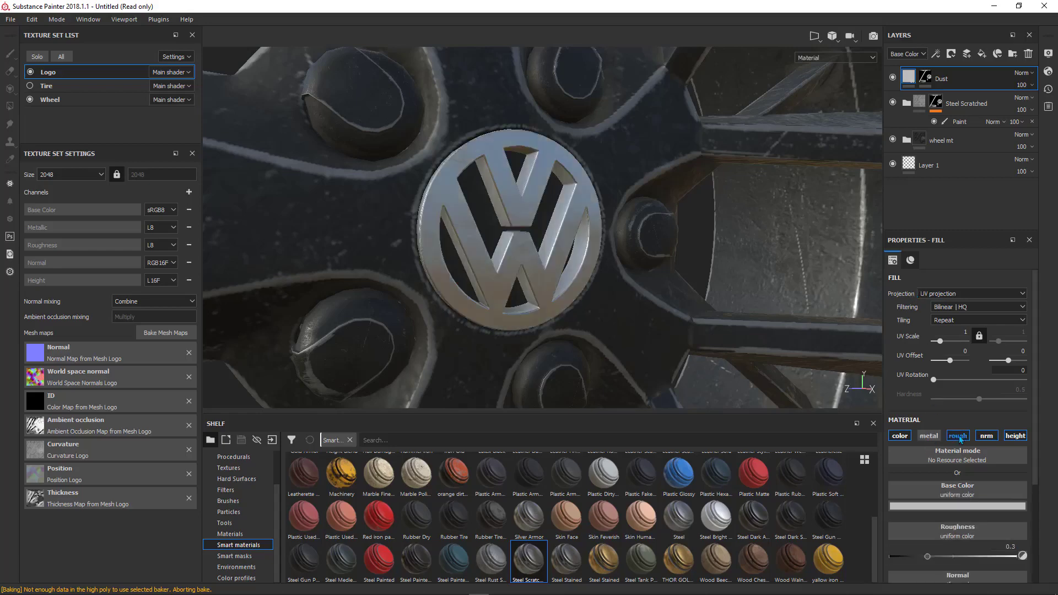
pyautogui.click(958, 435)
pyautogui.click(986, 436)
pyautogui.click(1015, 435)
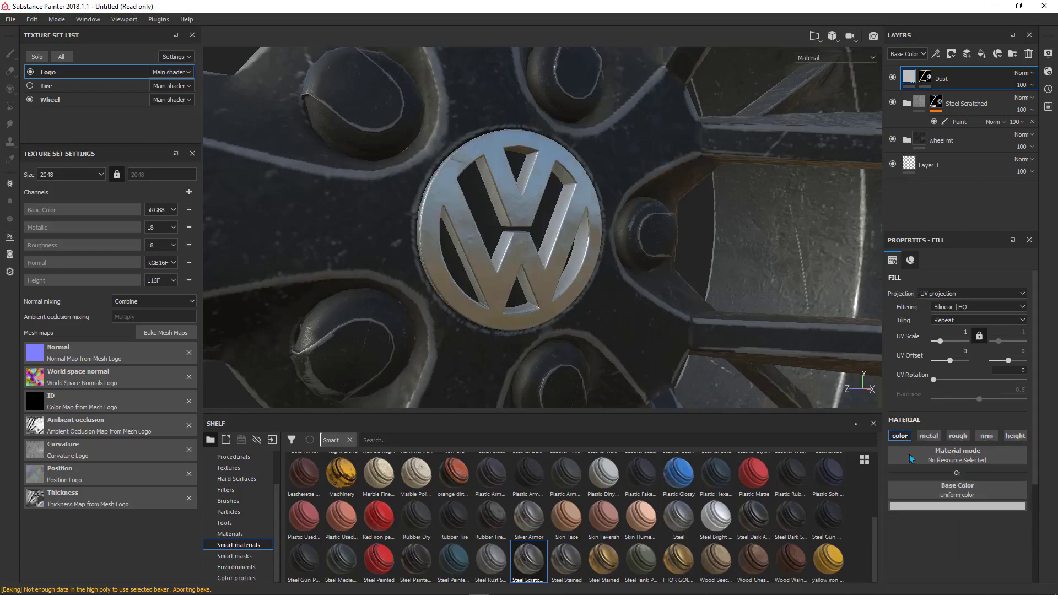
pyautogui.click(929, 506)
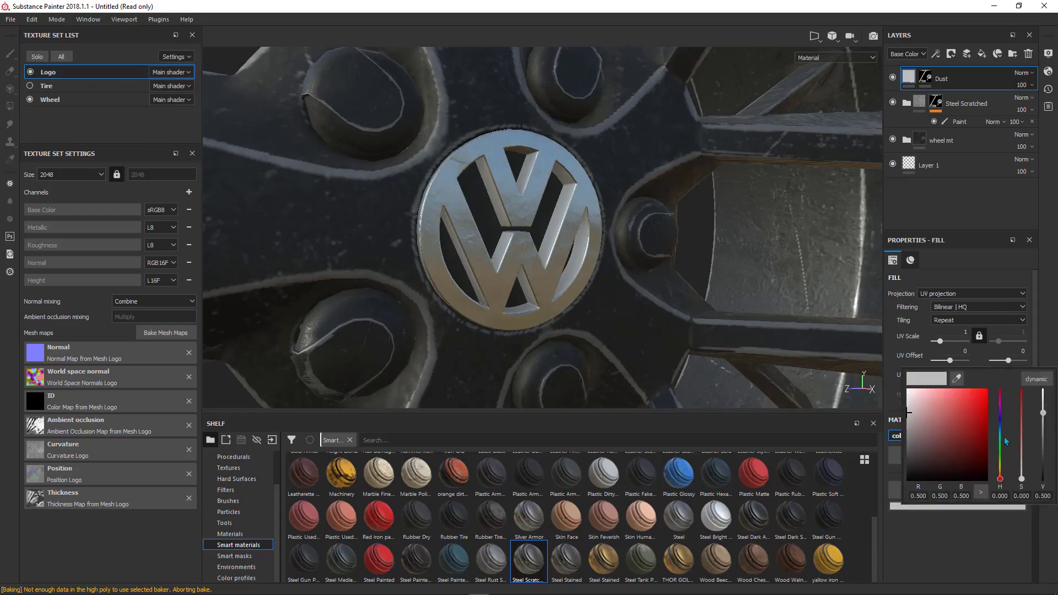
pyautogui.moveTo(999, 482); pyautogui.dragTo(1001, 480)
pyautogui.moveTo(926, 459)
pyautogui.mouseDown()
pyautogui.moveTo(907, 430)
pyautogui.moveTo(924, 447)
pyautogui.mouseUp()
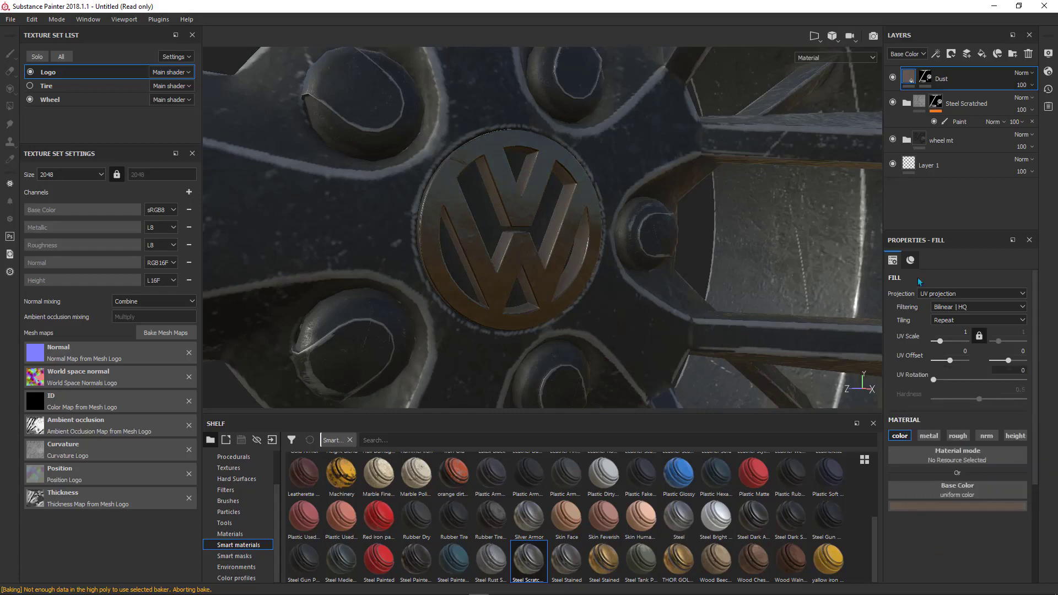
pyautogui.click(926, 77)
# Add a Paint effect to the Dust mask and pick a smaller Dirt 2 brush
pyautogui.rightClick(930, 79)
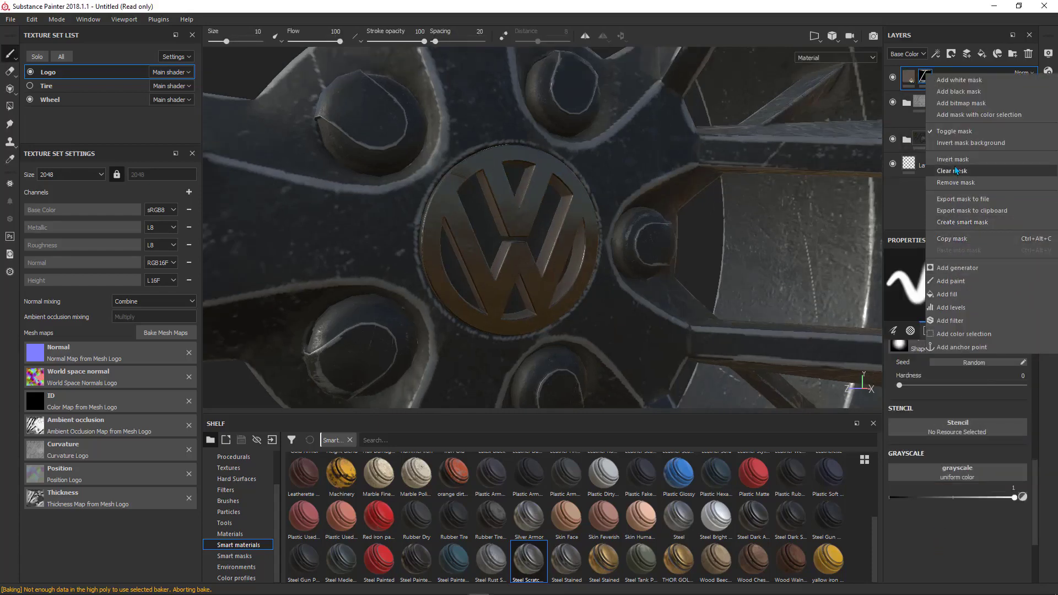
pyautogui.click(950, 281)
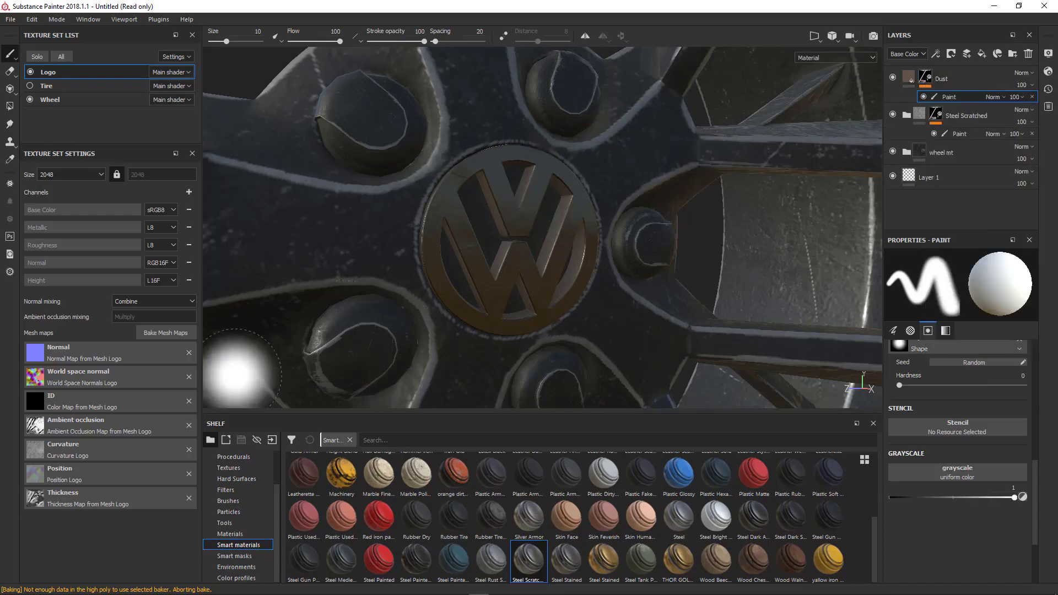
pyautogui.click(236, 501)
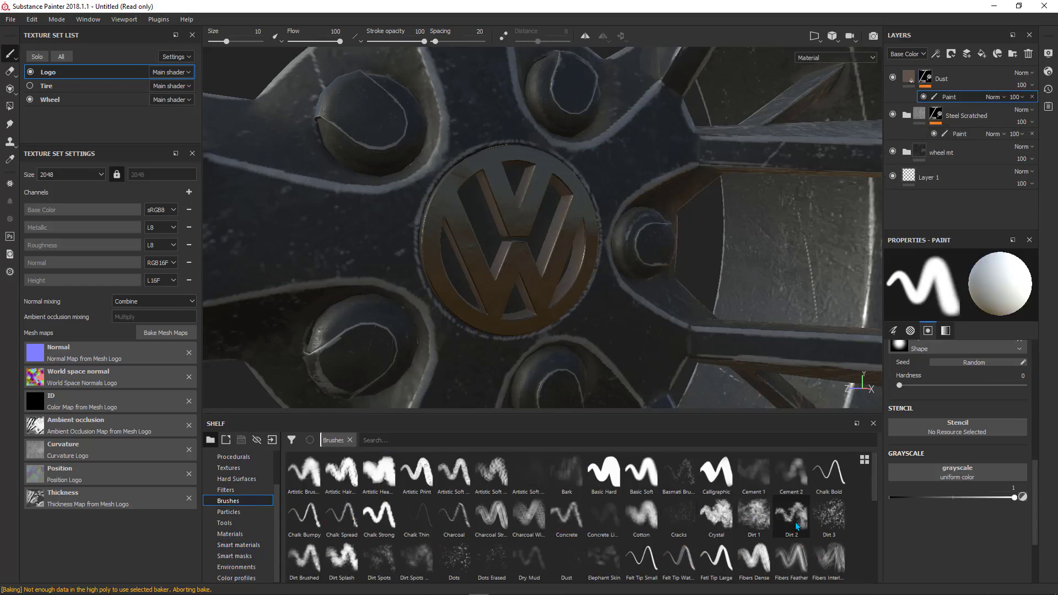
pyautogui.moveTo(795, 522)
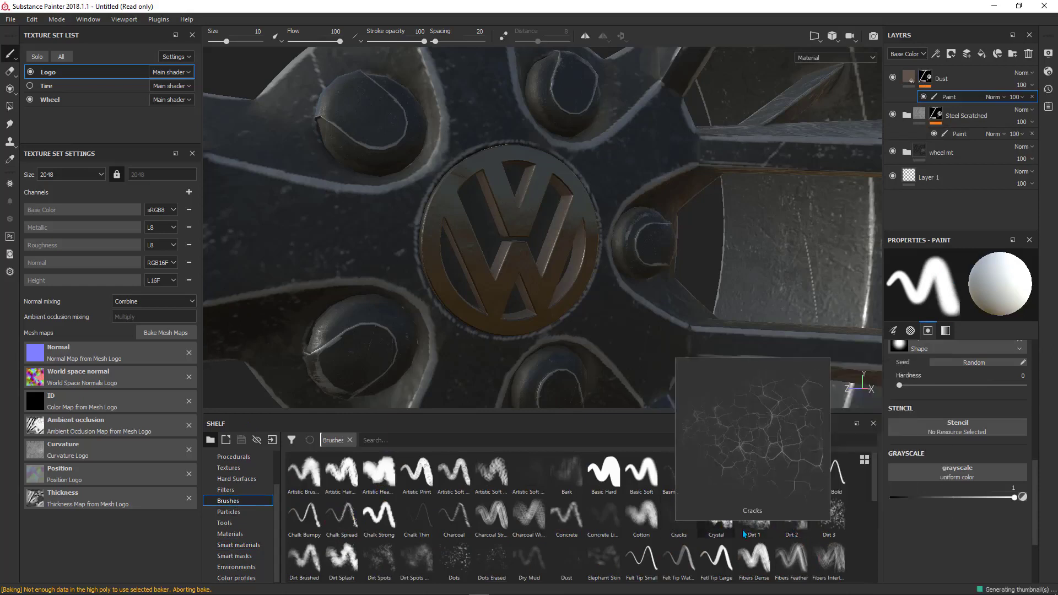
pyautogui.click(797, 527)
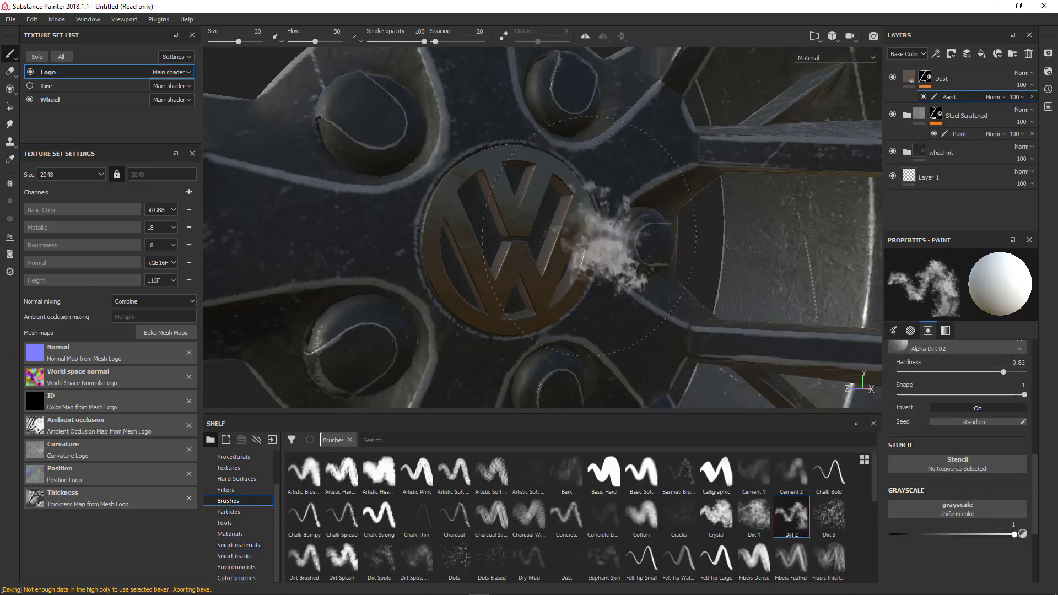
pyautogui.keyDown('ctrl'); pyautogui.moveTo(563, 202); pyautogui.dragTo(573, 210, button='right'); pyautogui.keyUp('ctrl')
# With paint value 0 (black), erase dust patches across the VW logo's V, centre and ring
pyautogui.moveTo(574, 210)
pyautogui.keyDown('alt'); pyautogui.mouseDown()
pyautogui.moveTo(489, 205)
pyautogui.moveTo(486, 217)
pyautogui.moveTo(531, 208)
pyautogui.moveTo(530, 199)
pyautogui.mouseUp(); pyautogui.keyUp('alt')
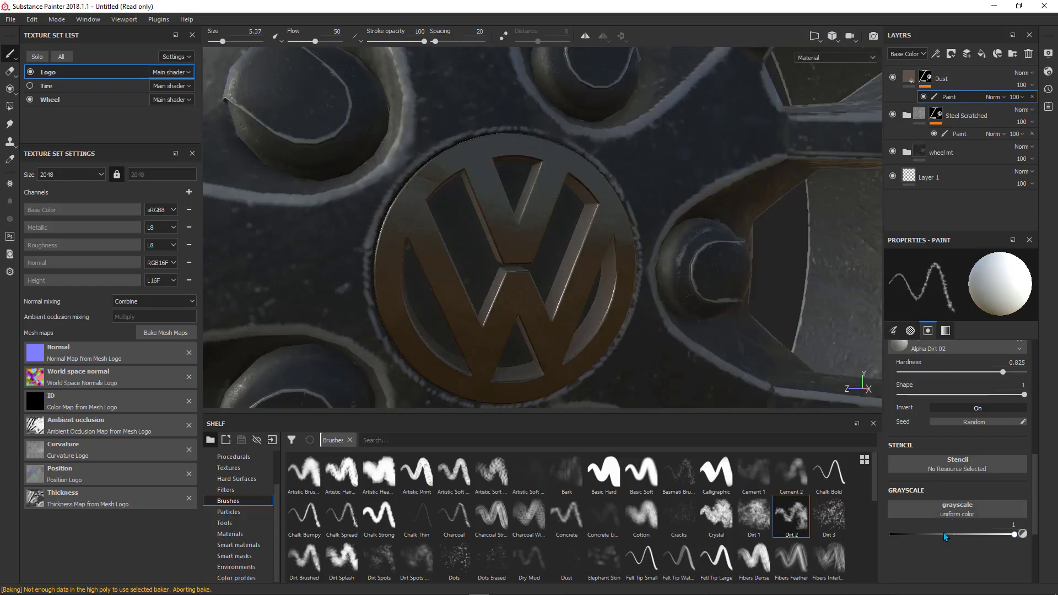
pyautogui.moveTo(1012, 536); pyautogui.dragTo(887, 537)
pyautogui.moveTo(532, 203)
pyautogui.mouseDown()
pyautogui.moveTo(541, 189)
pyautogui.moveTo(531, 235)
pyautogui.moveTo(514, 249)
pyautogui.moveTo(481, 172)
pyautogui.moveTo(487, 147)
pyautogui.moveTo(422, 184)
pyautogui.moveTo(396, 243)
pyautogui.moveTo(435, 278)
pyautogui.moveTo(473, 352)
pyautogui.moveTo(504, 320)
pyautogui.moveTo(532, 322)
pyautogui.moveTo(579, 259)
pyautogui.moveTo(569, 160)
pyautogui.moveTo(515, 144)
pyautogui.moveTo(606, 209)
pyautogui.moveTo(618, 325)
pyautogui.moveTo(523, 380)
pyautogui.moveTo(443, 372)
pyautogui.moveTo(385, 281)
pyautogui.moveTo(407, 325)
pyautogui.moveTo(529, 380)
pyautogui.mouseUp()
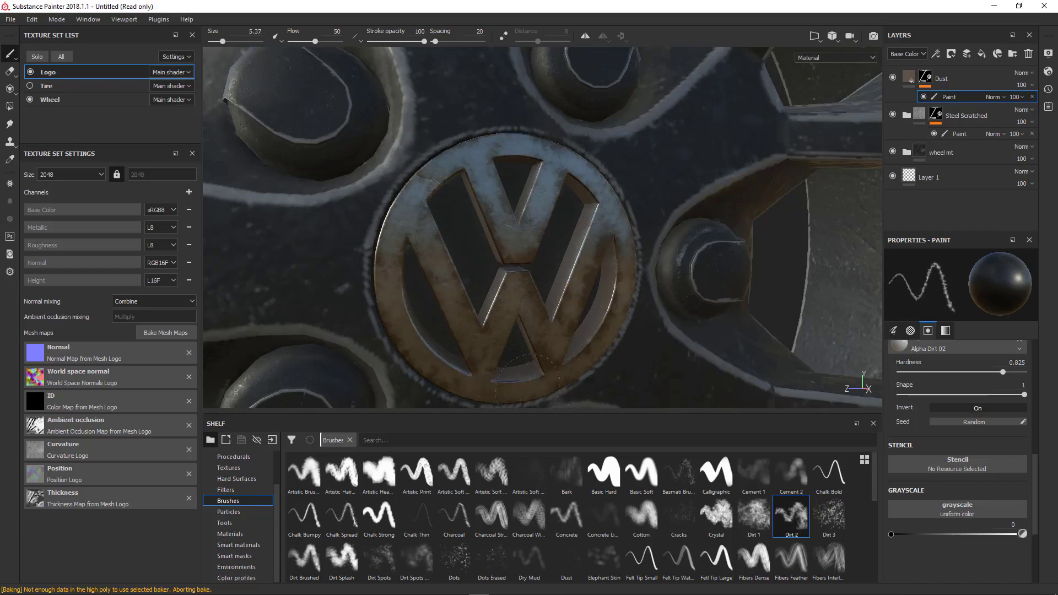
pyautogui.moveTo(606, 333)
pyautogui.mouseDown()
pyautogui.moveTo(554, 347)
pyautogui.moveTo(509, 288)
pyautogui.mouseUp()
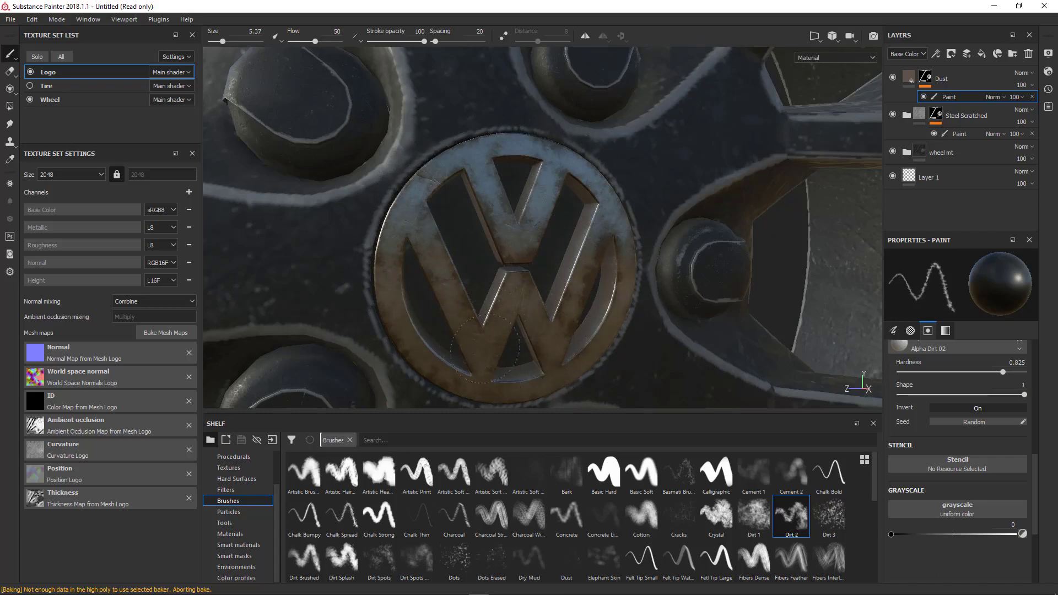
pyautogui.moveTo(571, 172)
pyautogui.mouseDown()
pyautogui.moveTo(606, 248)
pyautogui.moveTo(654, 272)
pyautogui.mouseUp()
pyautogui.keyDown('alt'); pyautogui.moveTo(485, 198); pyautogui.dragTo(515, 199); pyautogui.keyUp('alt')
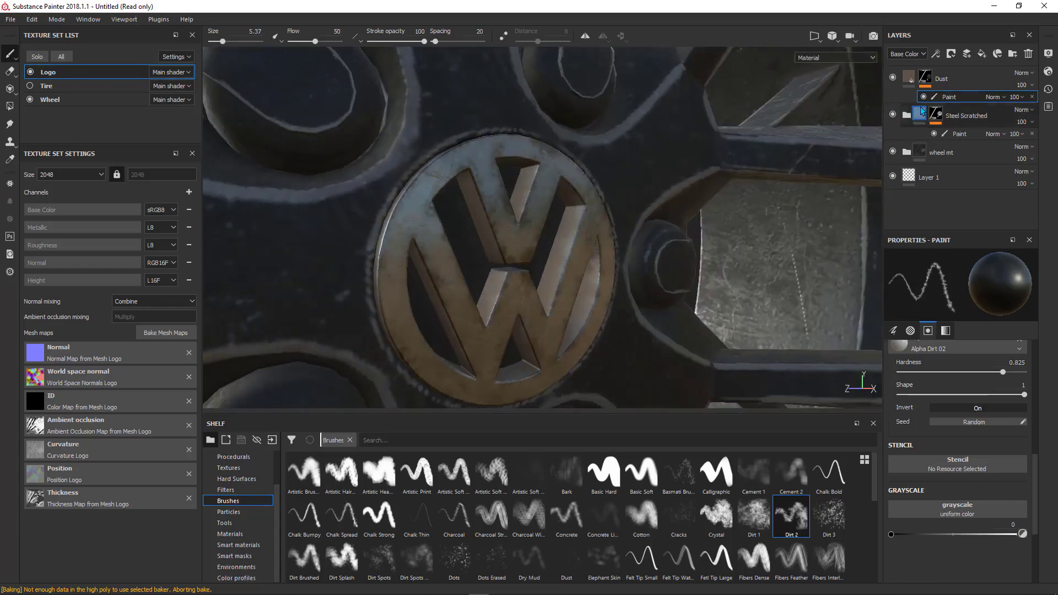
# Re-enable roughness on the Dust fill and raise its Roughness above 0.3
pyautogui.click(909, 78)
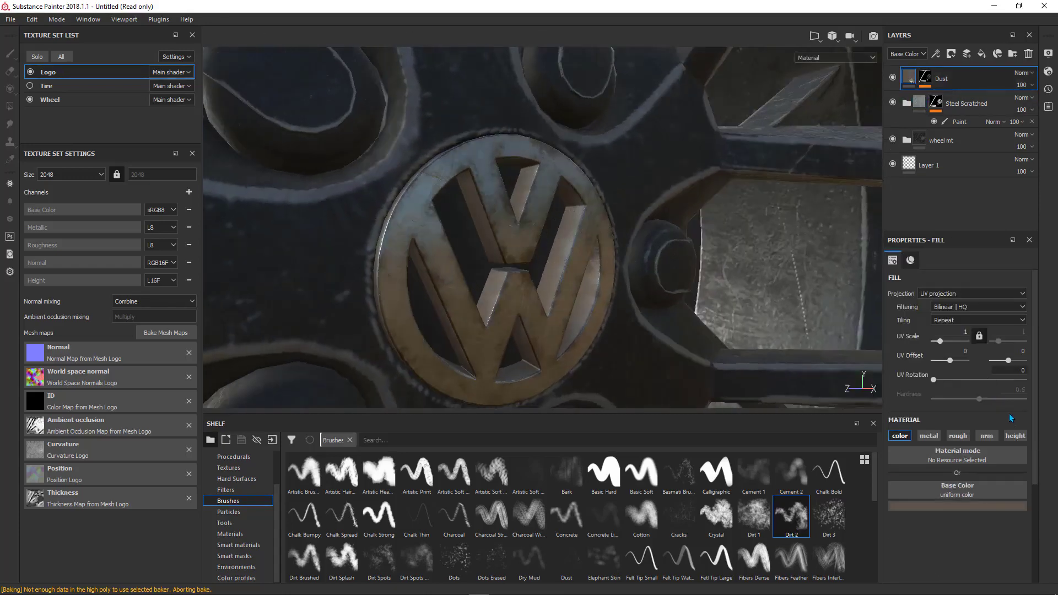
pyautogui.click(957, 436)
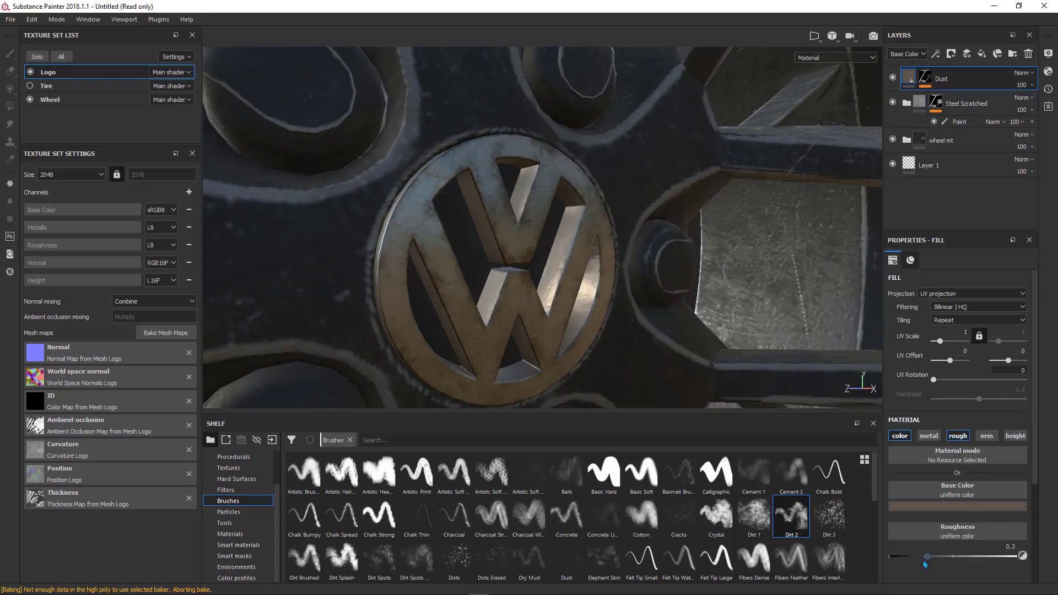
pyautogui.moveTo(928, 558); pyautogui.dragTo(976, 556)
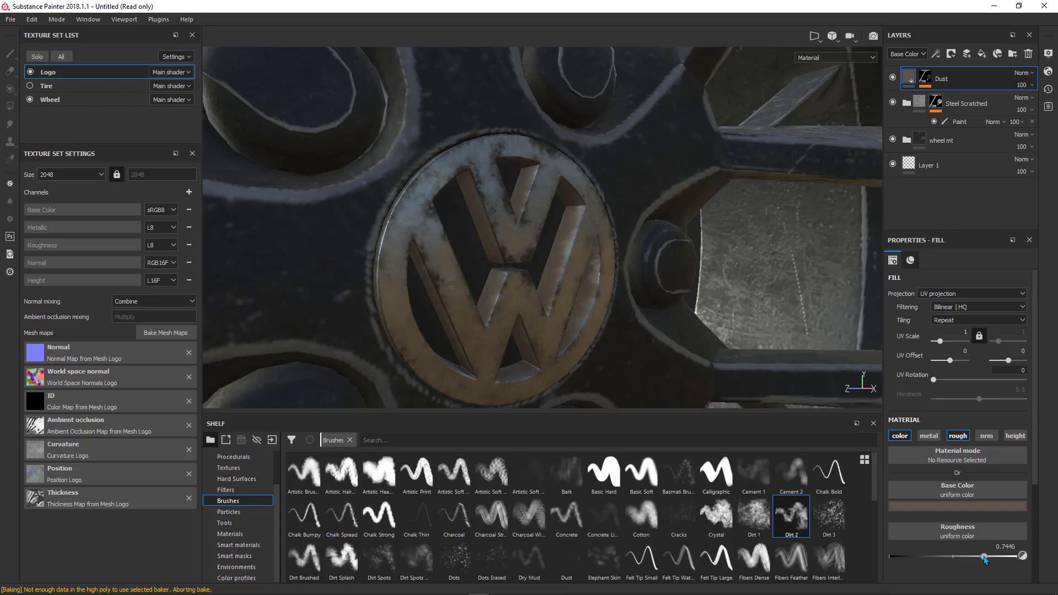
pyautogui.keyDown('alt'); pyautogui.moveTo(578, 260); pyautogui.dragTo(607, 244); pyautogui.keyUp('alt')
# Reselect the Dust mask's Paint effect and inspect the dusty VW logo up close
pyautogui.click(923, 81)
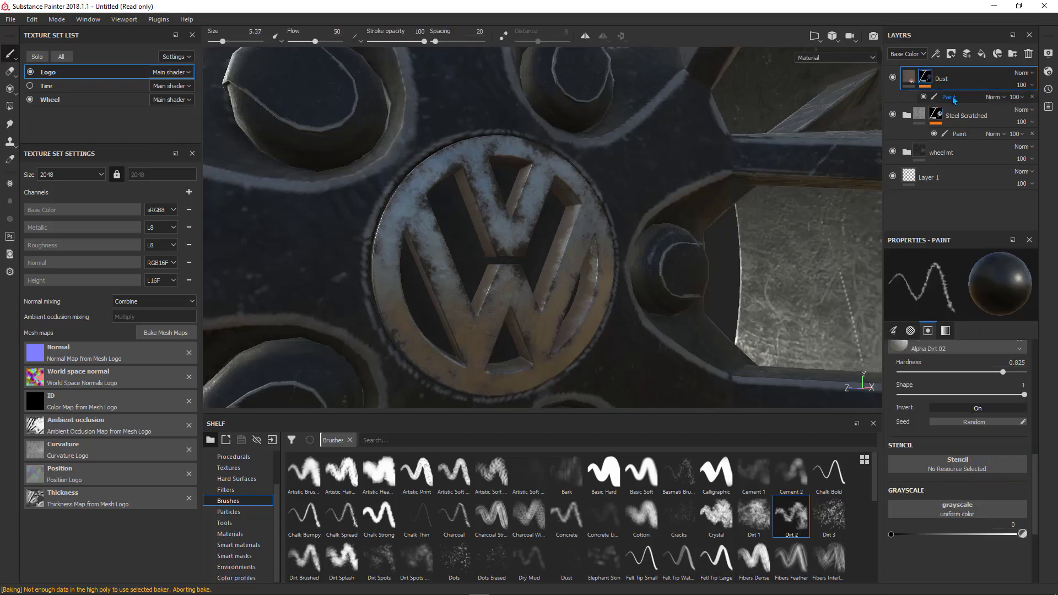
pyautogui.click(968, 100)
pyautogui.keyDown('alt'); pyautogui.moveTo(527, 226); pyautogui.dragTo(506, 248, button='right'); pyautogui.keyUp('alt')
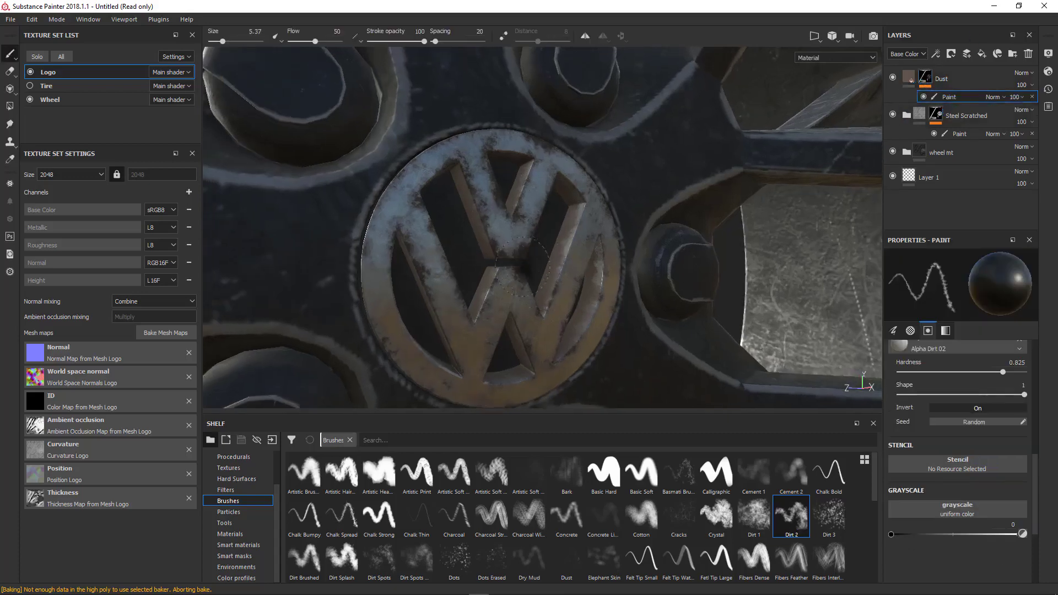
pyautogui.scroll(1, 516, 251)
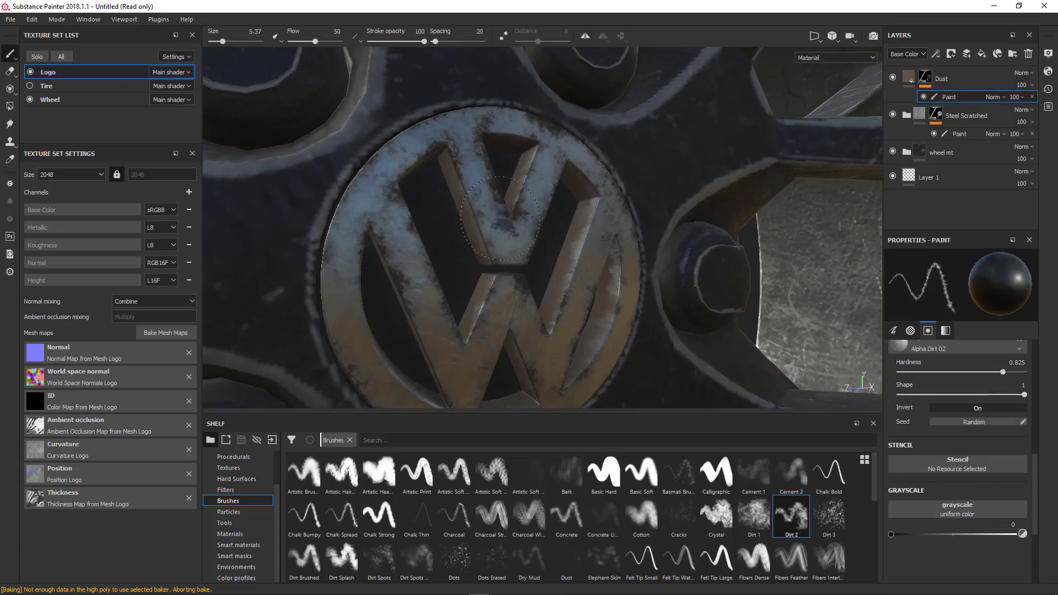
pyautogui.keyDown('alt'); pyautogui.moveTo(545, 160); pyautogui.dragTo(462, 242); pyautogui.keyUp('alt')
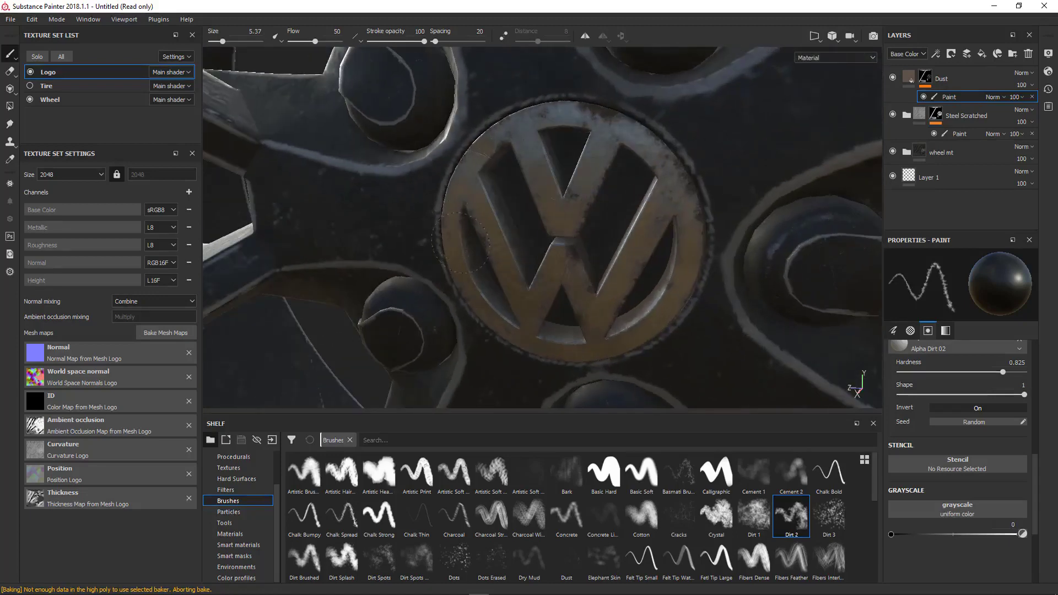
pyautogui.keyDown('alt'); pyautogui.moveTo(508, 328); pyautogui.dragTo(502, 237); pyautogui.keyUp('alt')
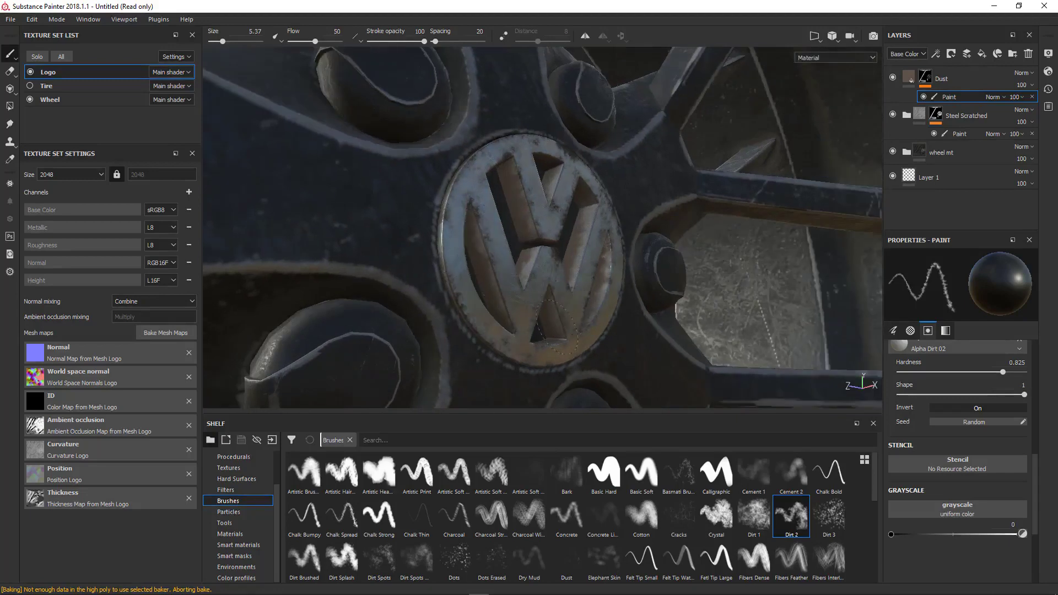
pyautogui.keyDown('alt'); pyautogui.moveTo(554, 330); pyautogui.dragTo(570, 333); pyautogui.keyUp('alt')
pyautogui.keyDown('alt'); pyautogui.moveTo(570, 333); pyautogui.dragTo(564, 295, button='right'); pyautogui.keyUp('alt')
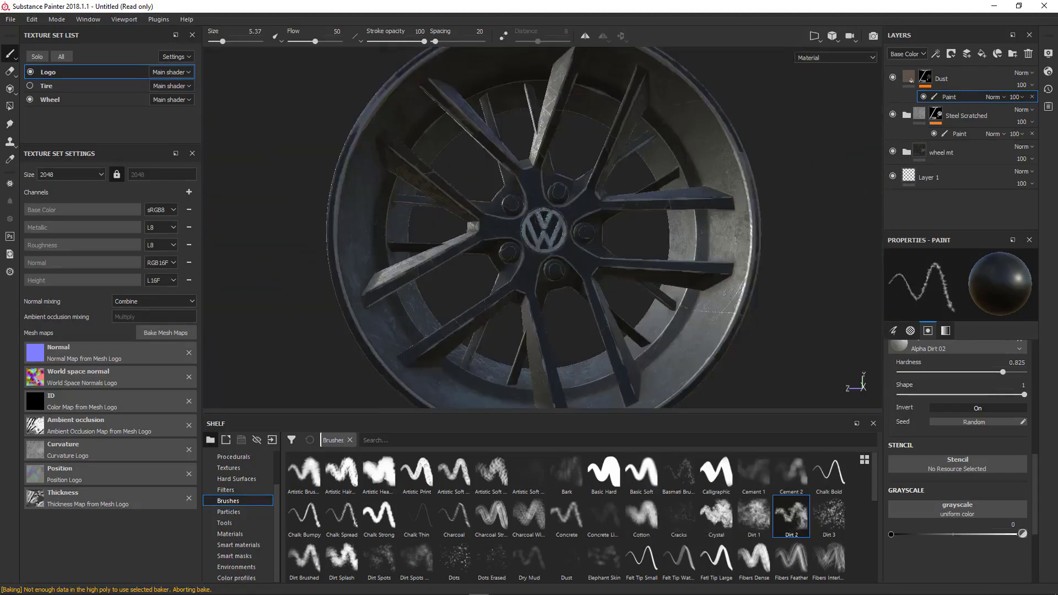
pyautogui.keyDown('alt'); pyautogui.moveTo(566, 189); pyautogui.dragTo(576, 237, button='right'); pyautogui.keyUp('alt')
pyautogui.keyDown('alt'); pyautogui.moveTo(576, 237); pyautogui.dragTo(548, 252); pyautogui.keyUp('alt')
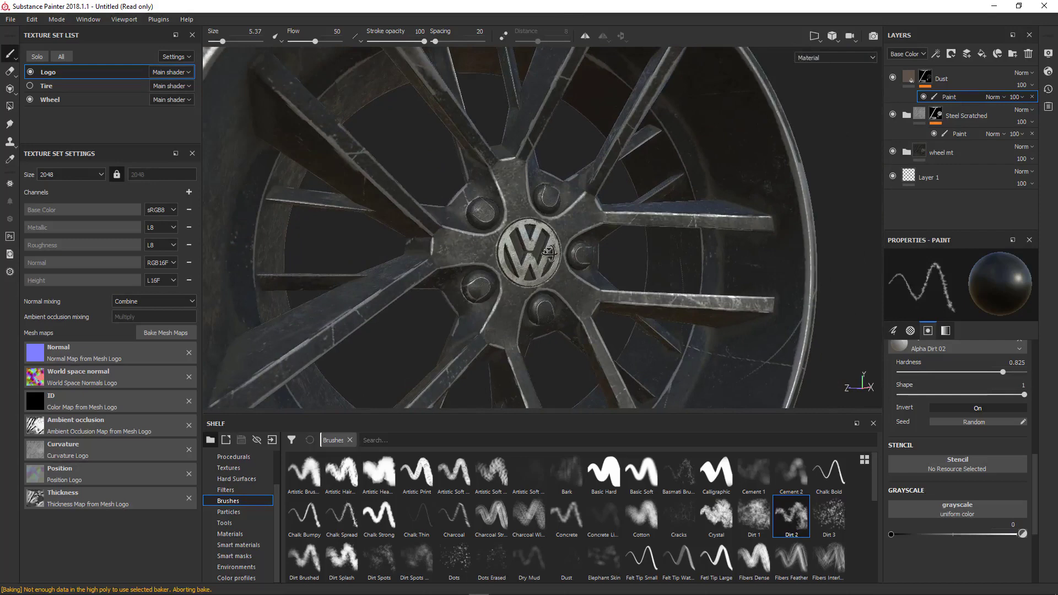